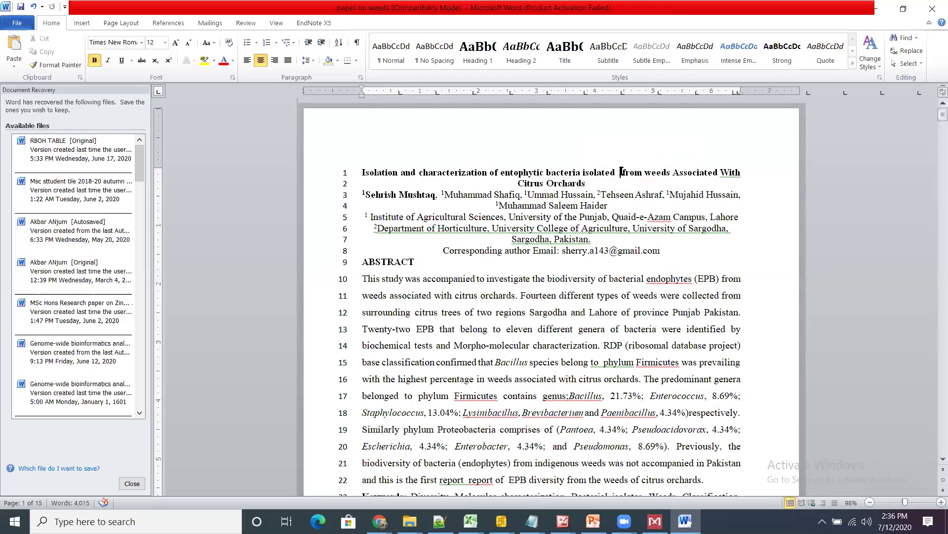
Change the initial capitals of "Associated With" in the paper's title to lowercase
{"action": "key", "text": "ctrl+z"}
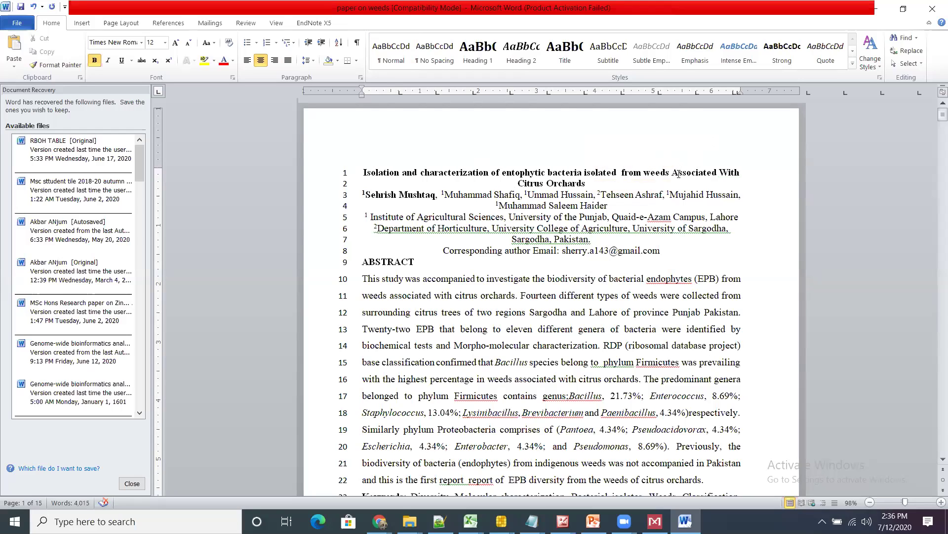
{"action": "key", "text": "ctrl+y"}
{"action": "left_click", "coordinate": [676, 173]}
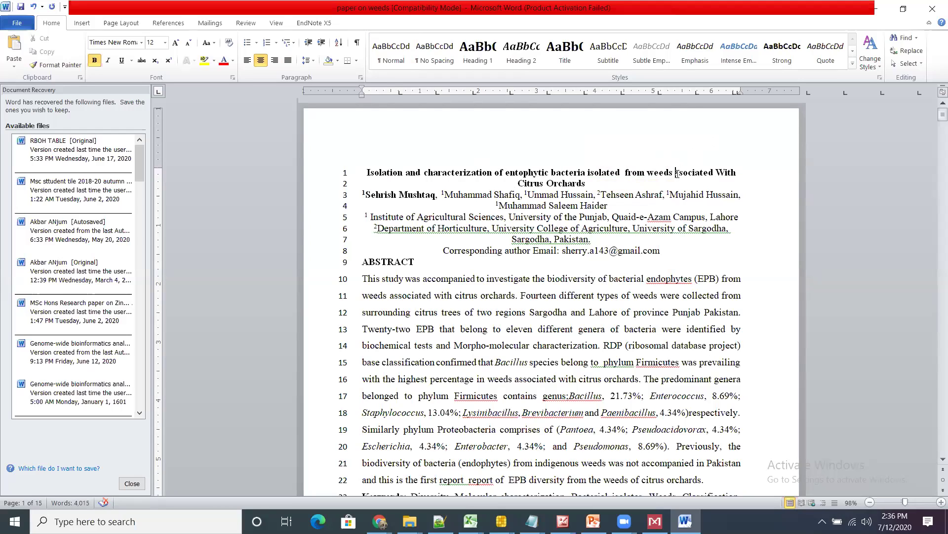
{"action": "type", "text": "a"}
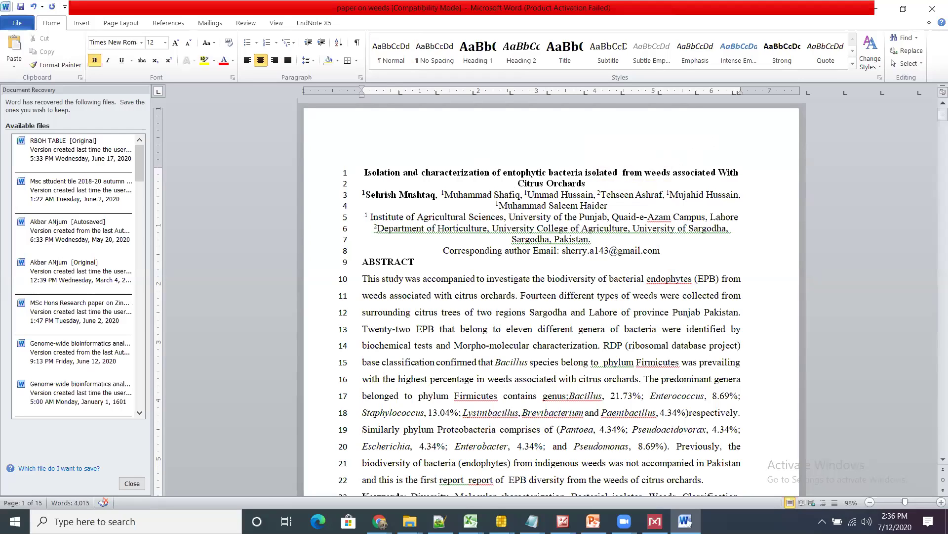
{"action": "left_click", "coordinate": [725, 173]}
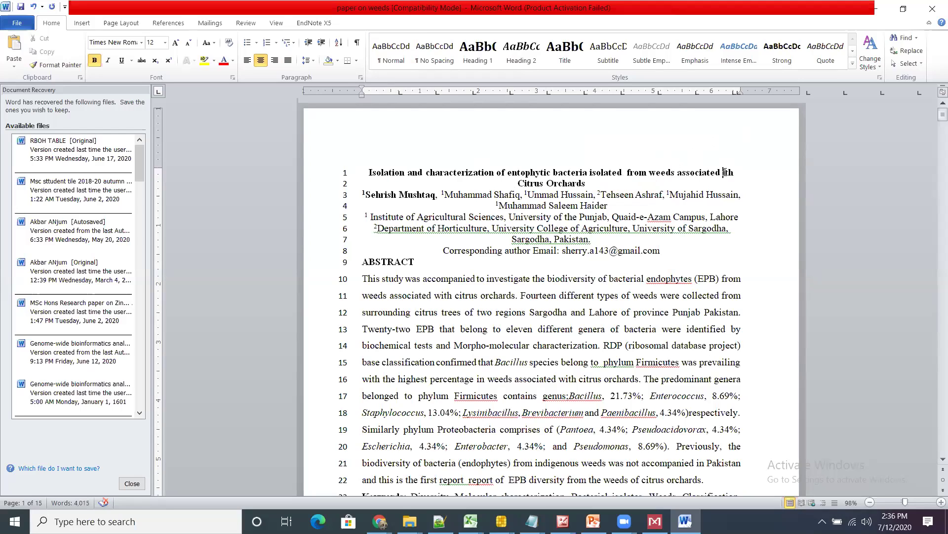
{"action": "key", "text": "BackSpace"}
{"action": "type", "text": "w"}
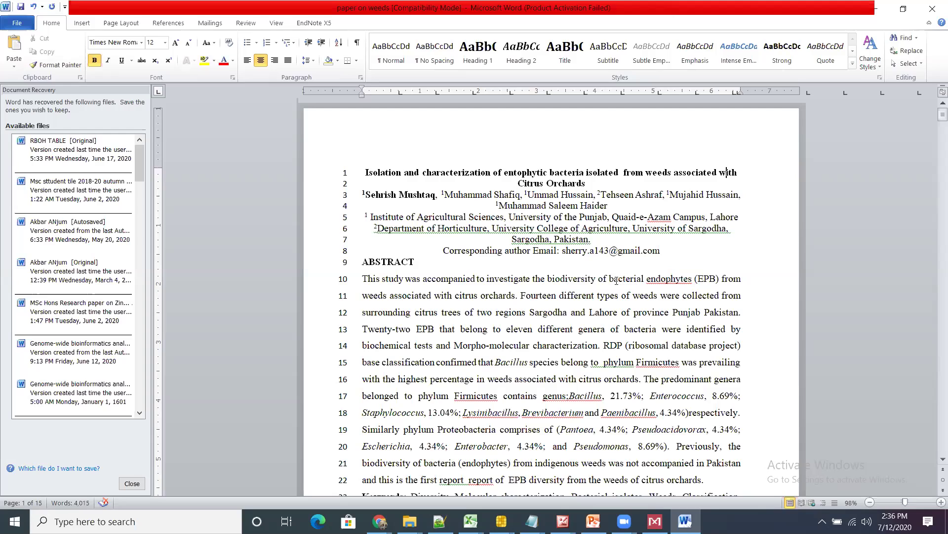
Reword "bacterial endophytes" as "endophytic bacteria" before "(EPB)" in the abstract's first sentence
{"action": "left_click_drag", "start_coordinate": [610, 278], "coordinate": [643, 280]}
{"action": "key", "text": "ctrl+c"}
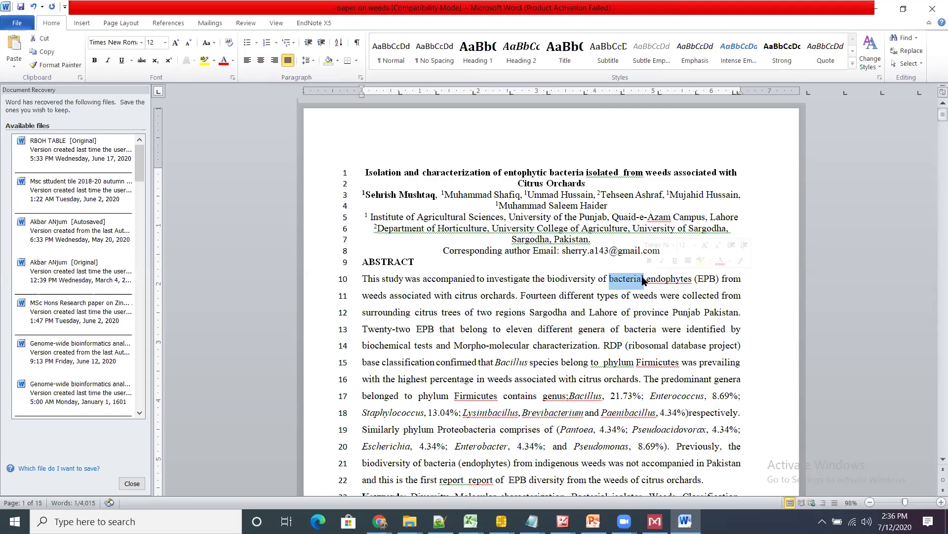
{"action": "key", "text": "Delete"}
{"action": "left_click", "coordinate": [663, 278]}
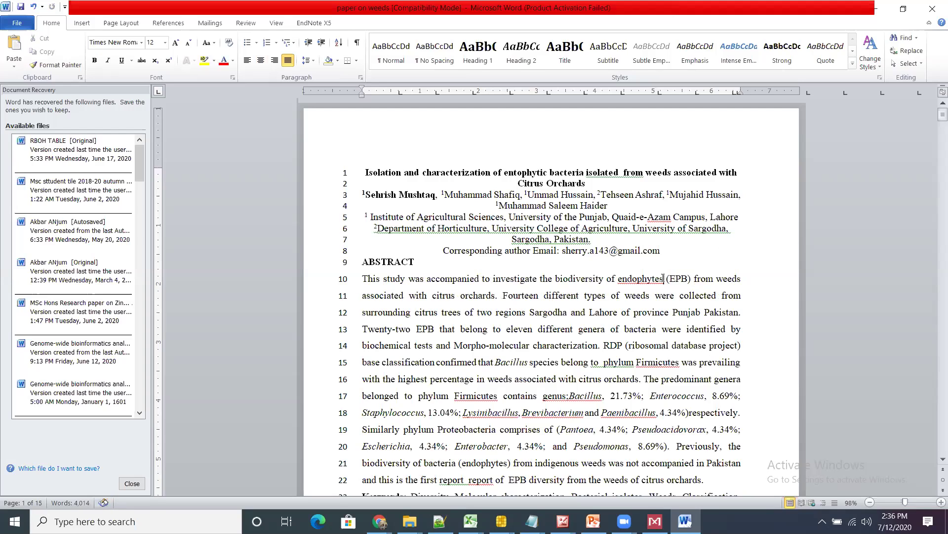
{"action": "key", "text": "ctrl+v"}
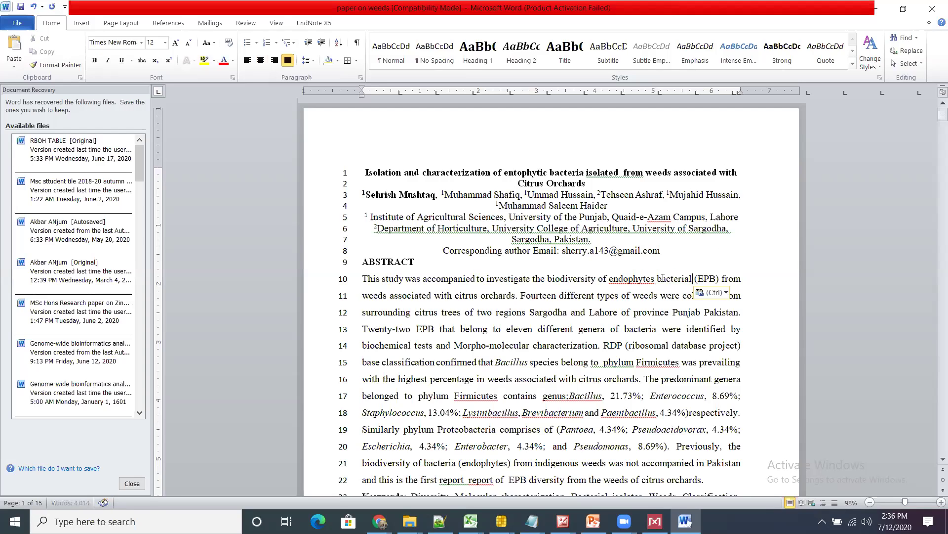
{"action": "left_click", "coordinate": [657, 278]}
{"action": "key", "text": "BackSpace"}
{"action": "key", "text": "BackSpace"}
{"action": "type", "text": "ic"}
{"action": "left_click", "coordinate": [693, 278]}
{"action": "key", "text": "BackSpace"}
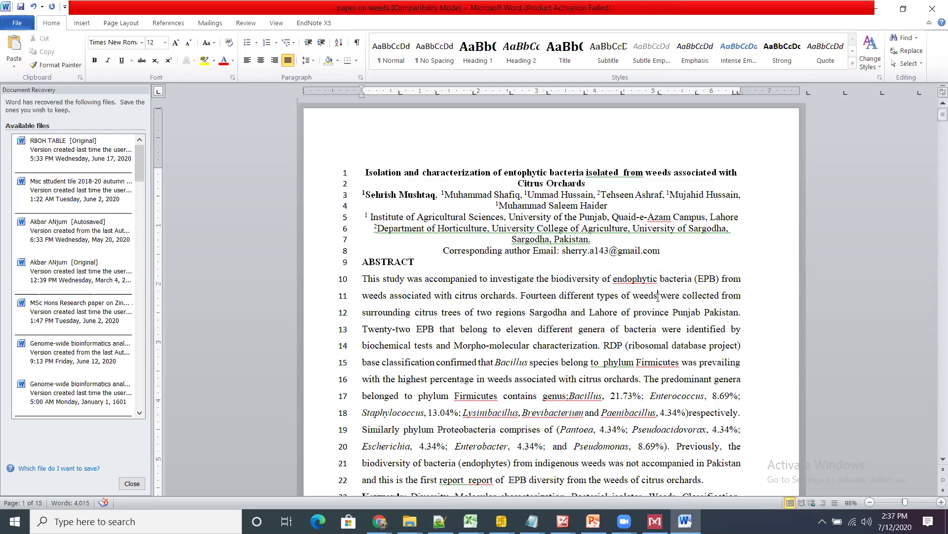
{"action": "left_click", "coordinate": [658, 295]}
{"action": "type", "text": "that"}
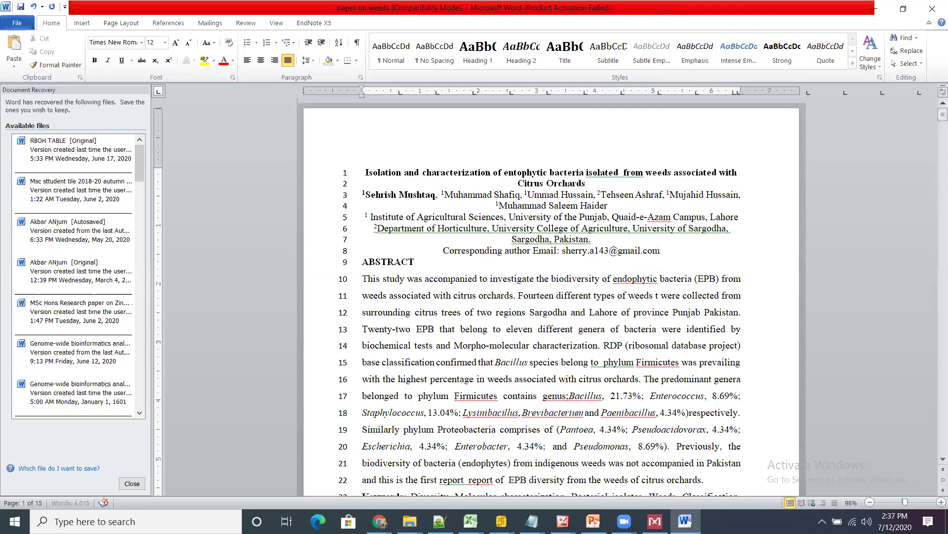
{"action": "type", "text": " has th"}
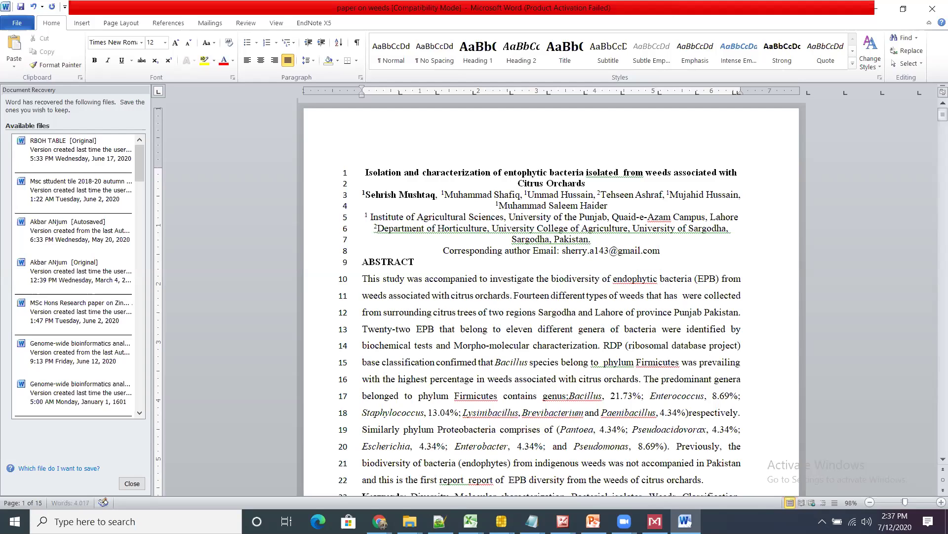
{"action": "type", "text": "e"}
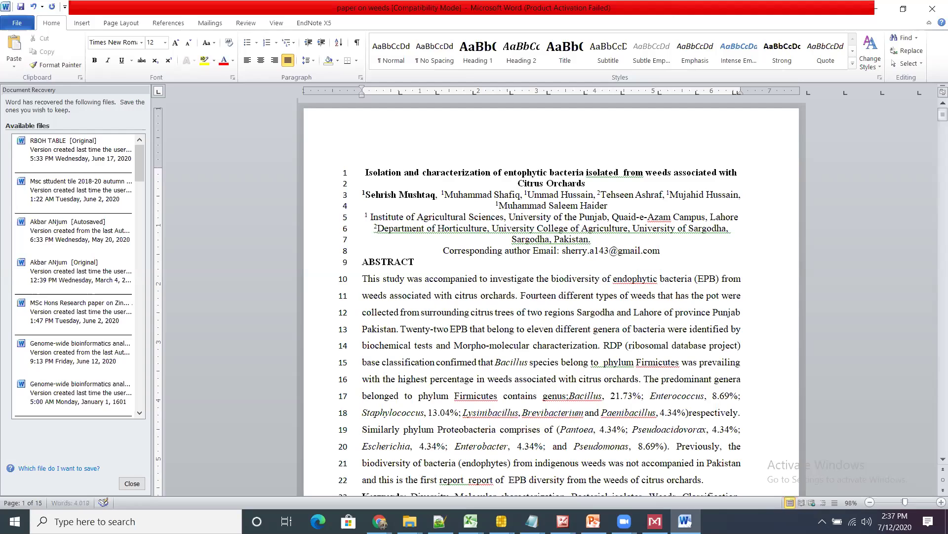
{"action": "type", "text": " potentia"}
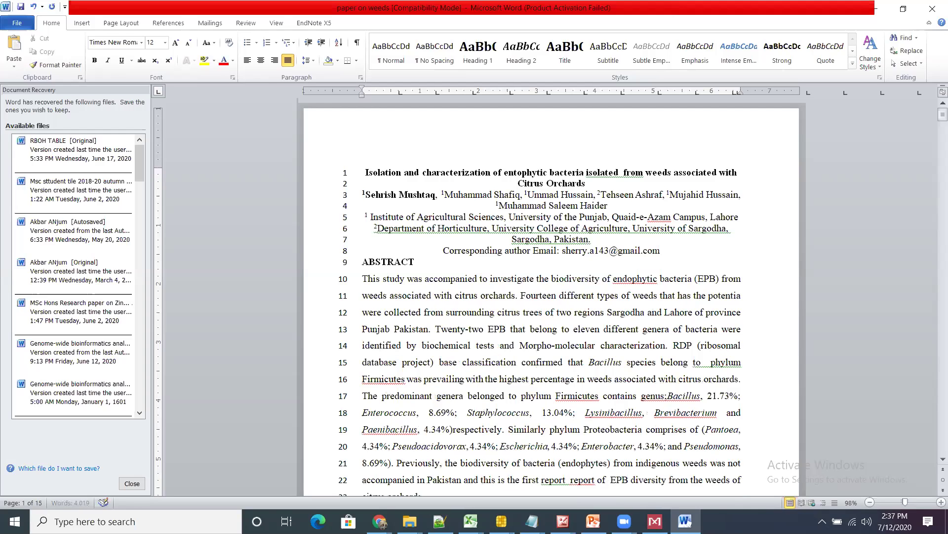
{"action": "type", "text": "l to comp"}
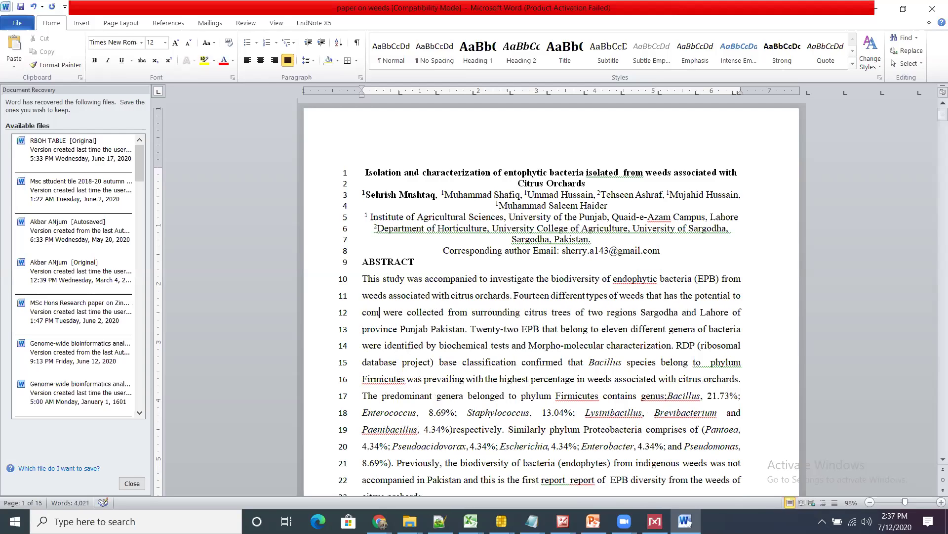
{"action": "type", "text": "ete "}
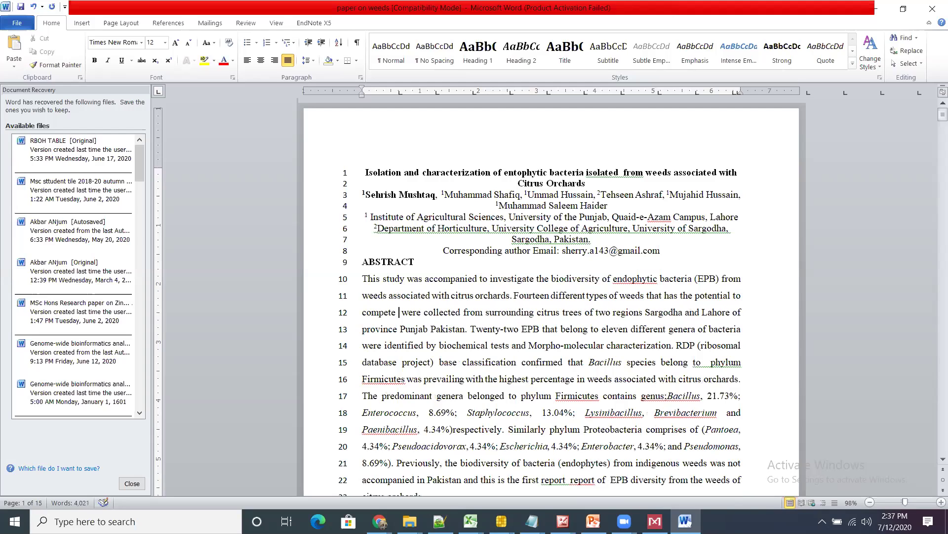
{"action": "type", "text": "with "}
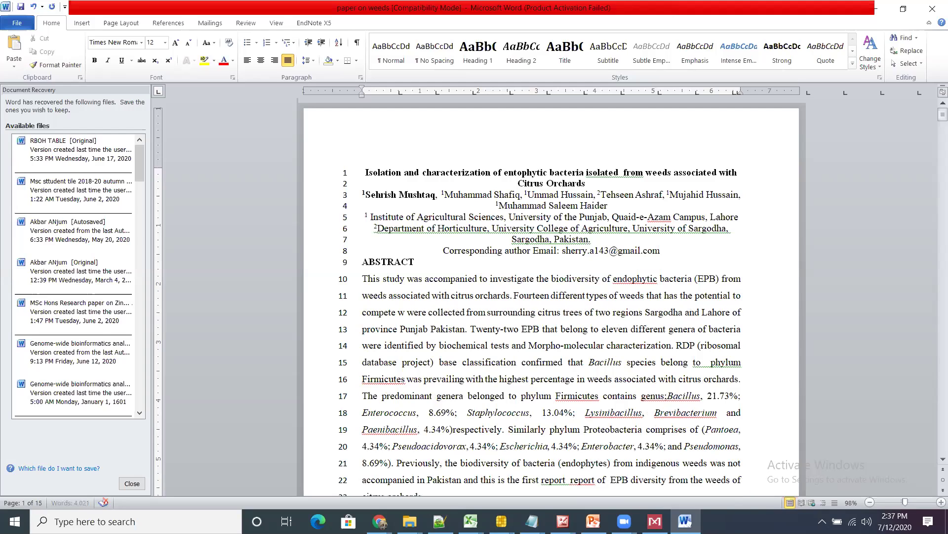
{"action": "type", "text": "nutri"}
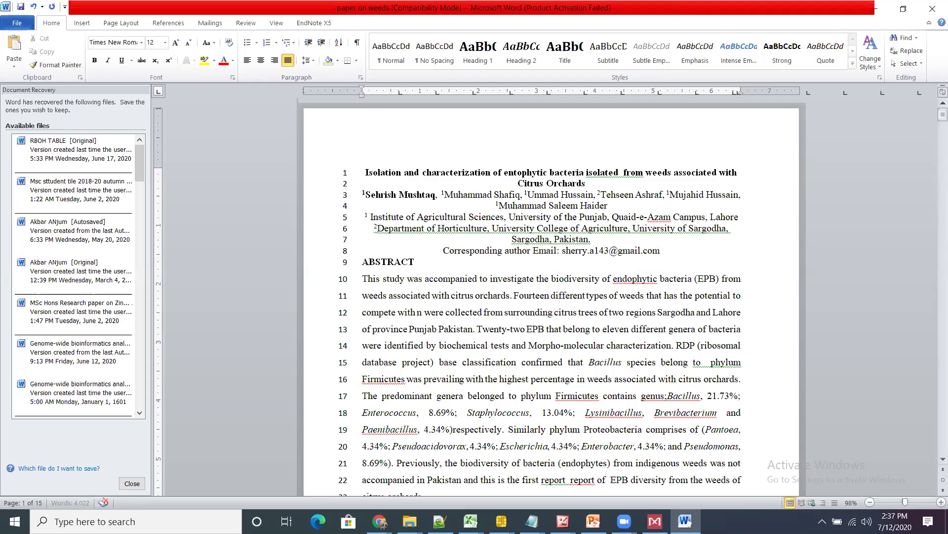
{"action": "type", "text": "ent and"}
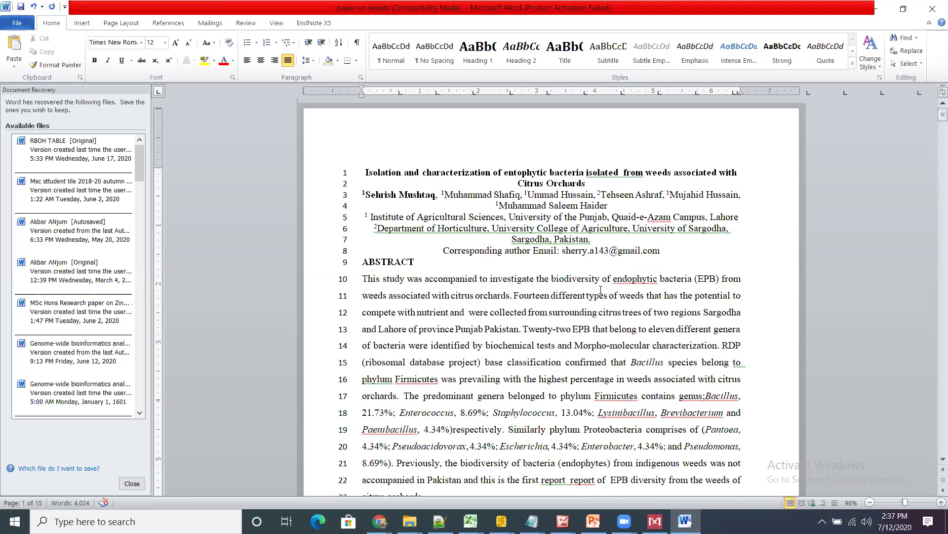
{"action": "left_click", "coordinate": [450, 312]}
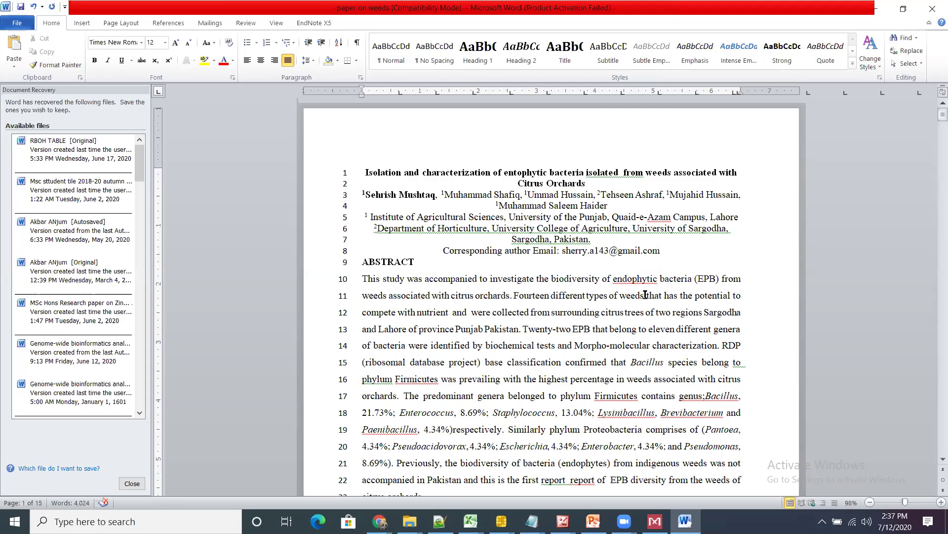
{"action": "left_click_drag", "start_coordinate": [646, 295], "coordinate": [469, 313]}
{"action": "key", "text": "Delete"}
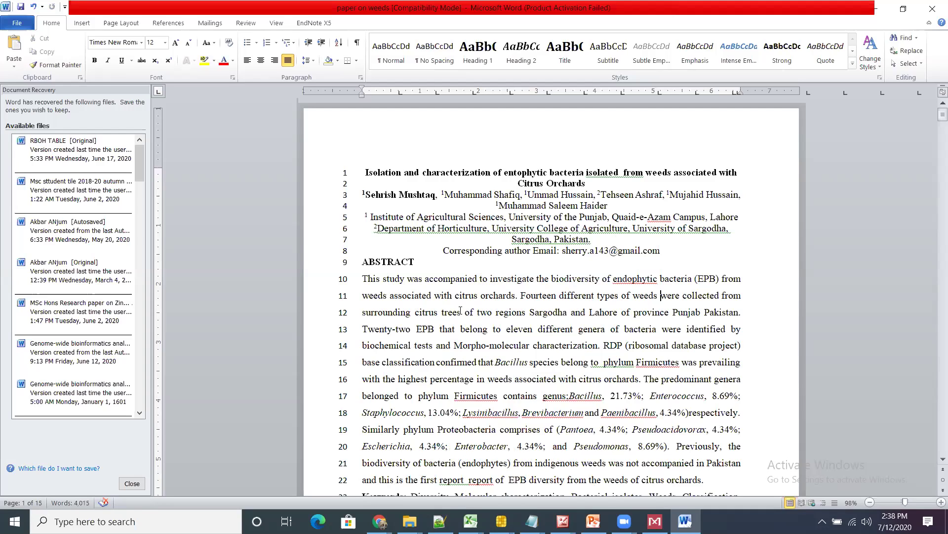
Insert "citrus orchard" before "surrounding" in the abstract's sentence about where the weeds were collected
{"action": "left_click", "coordinate": [363, 312]}
{"action": "type", "text": "citr"}
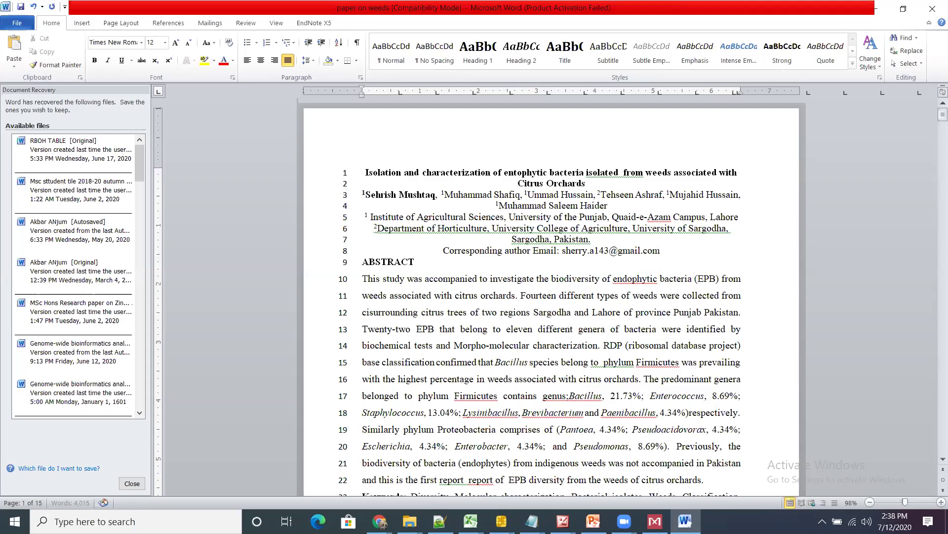
{"action": "type", "text": "us orch"}
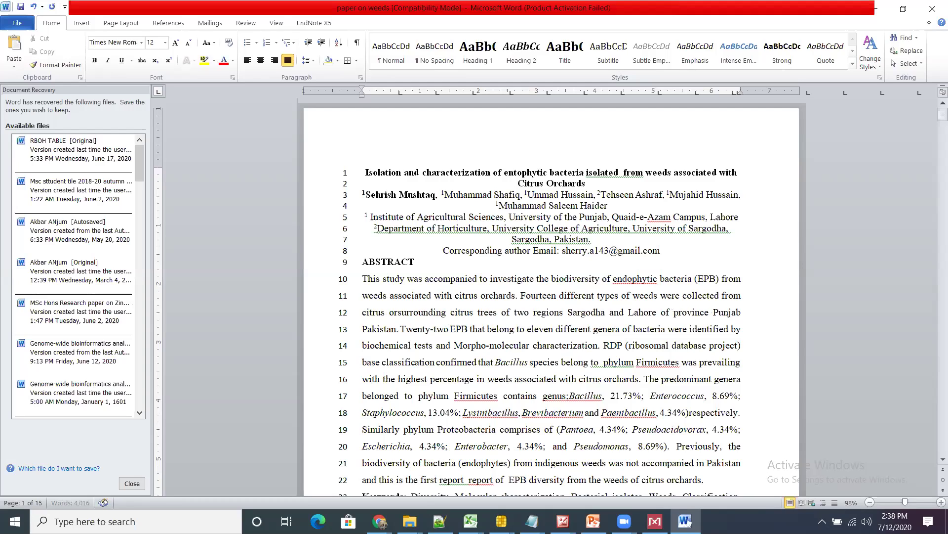
{"action": "type", "text": "ard"}
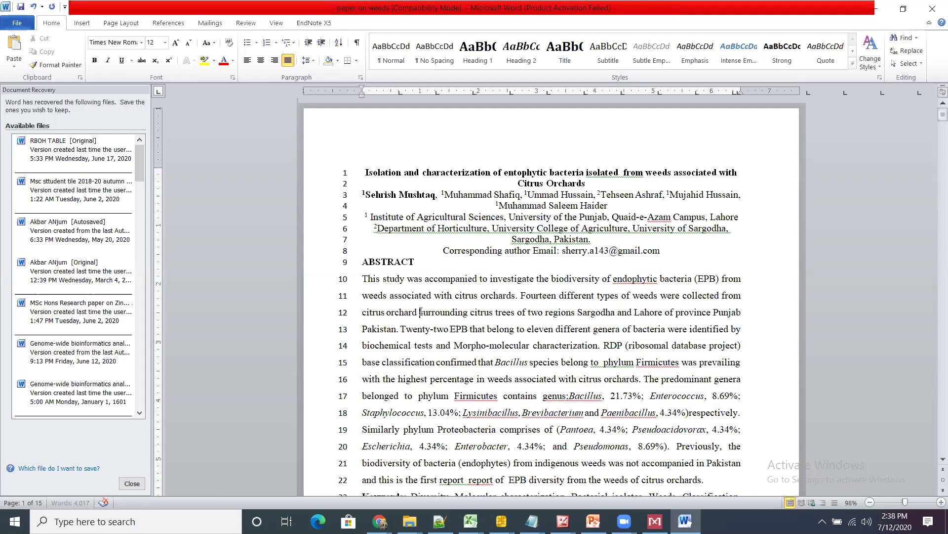
Replace "surrounding citrus trees of two regions" before "Sargodha" in the abstract with "located in"
{"action": "left_click_drag", "start_coordinate": [421, 312], "coordinate": [525, 311]}
{"action": "left_click", "coordinate": [524, 311]}
{"action": "left_click_drag", "start_coordinate": [471, 313], "coordinate": [529, 312]}
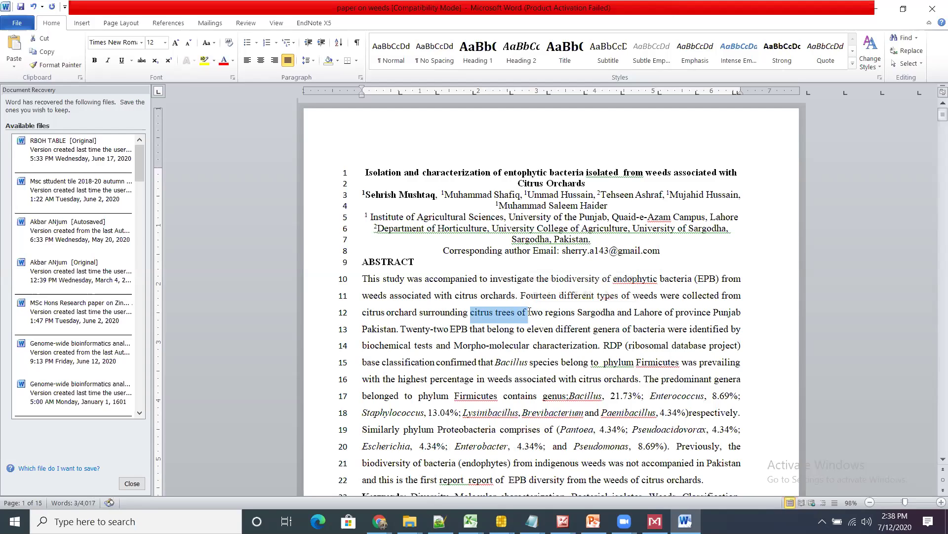
{"action": "type", "text": "from"}
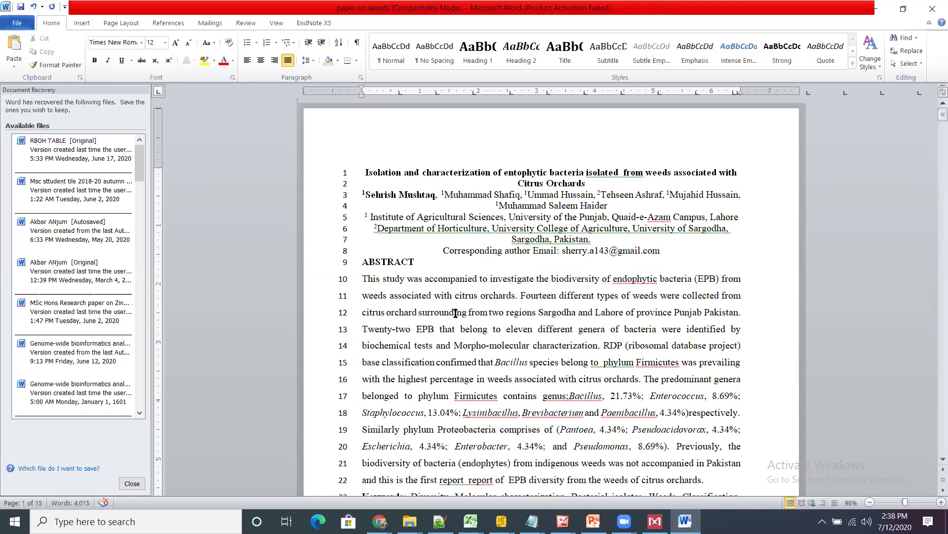
{"action": "left_click_drag", "start_coordinate": [420, 311], "coordinate": [515, 316]}
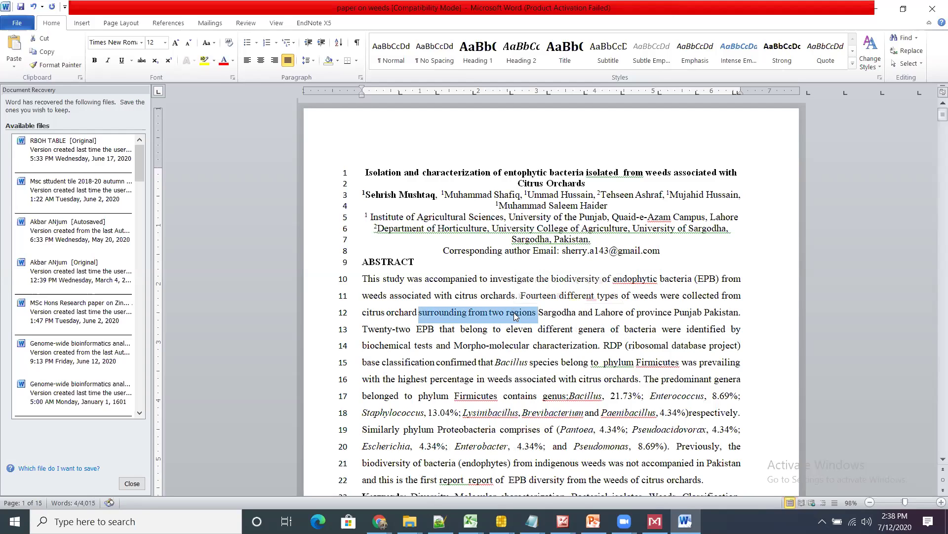
{"action": "type", "text": "located i"}
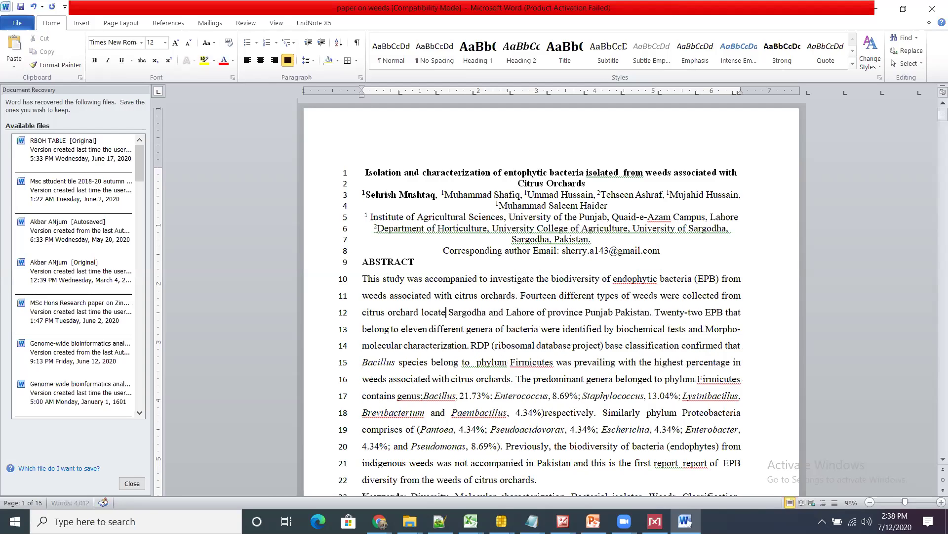
{"action": "type", "text": "n"}
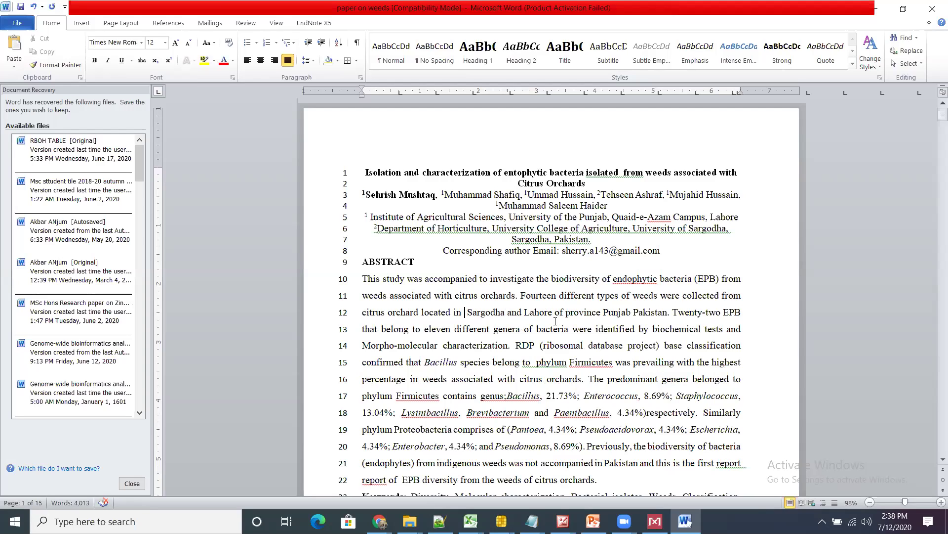
Replace "of province" after "Lahore" in the abstract with a comma so it reads "Lahore, Punjab Pakistan"
{"action": "left_click_drag", "start_coordinate": [555, 312], "coordinate": [595, 311]}
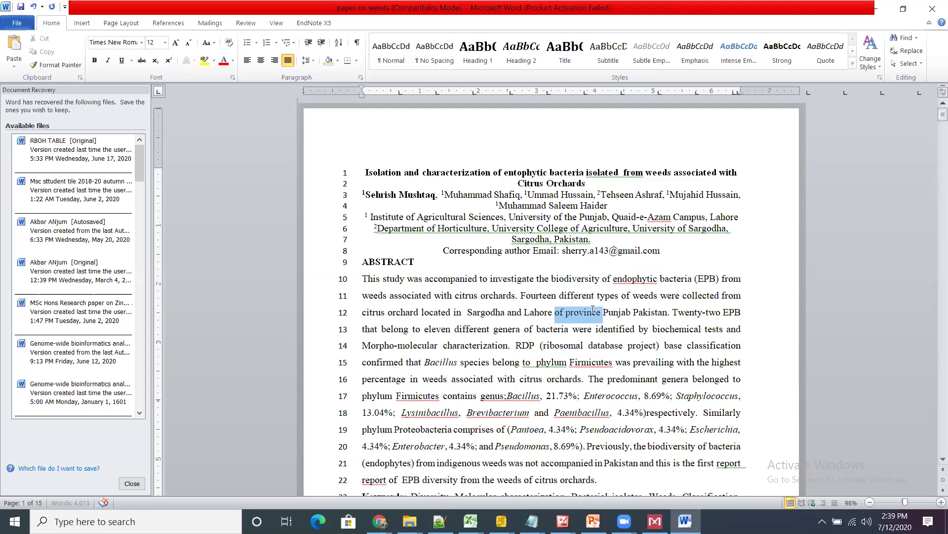
{"action": "key", "text": "Delete"}
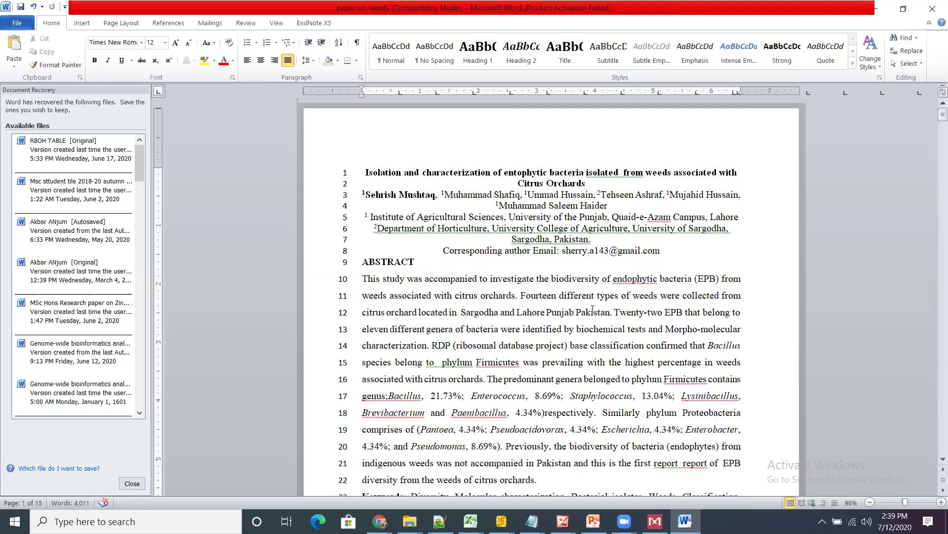
{"action": "key", "text": "BackSpace"}
{"action": "type", "text": ","}
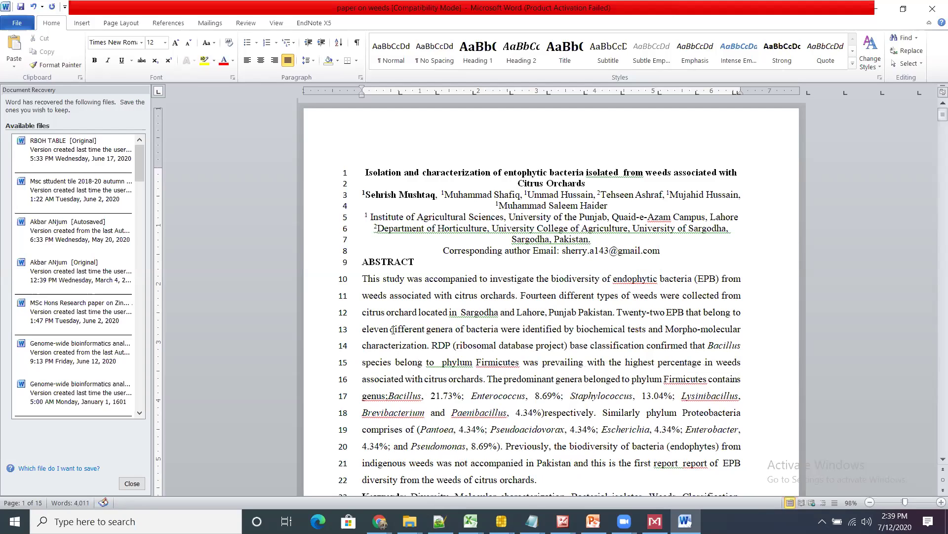
Shorten the "Twenty-two EPB" sentence by removing "different" before "genera" and changing "that belong to" to "belongs to"
{"action": "left_click_drag", "start_coordinate": [390, 329], "coordinate": [424, 329]}
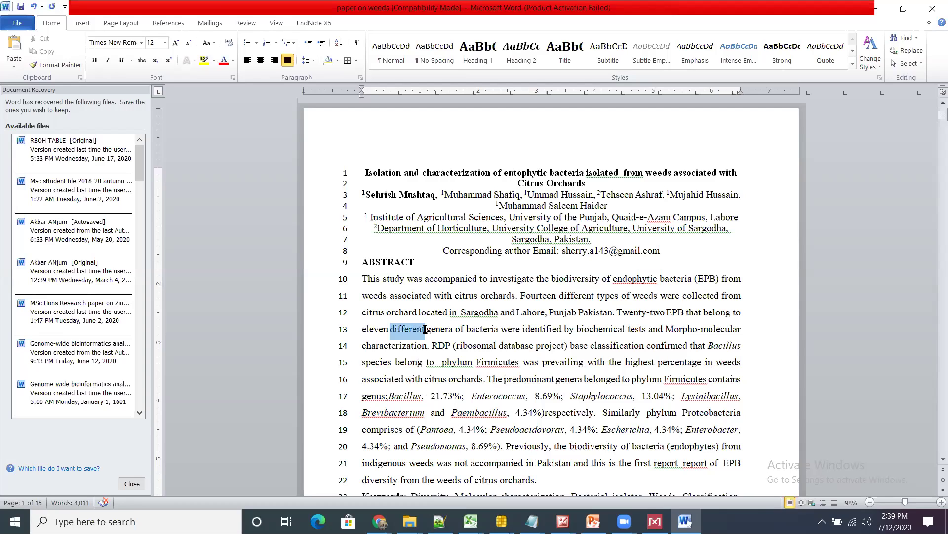
{"action": "key", "text": "BackSpace"}
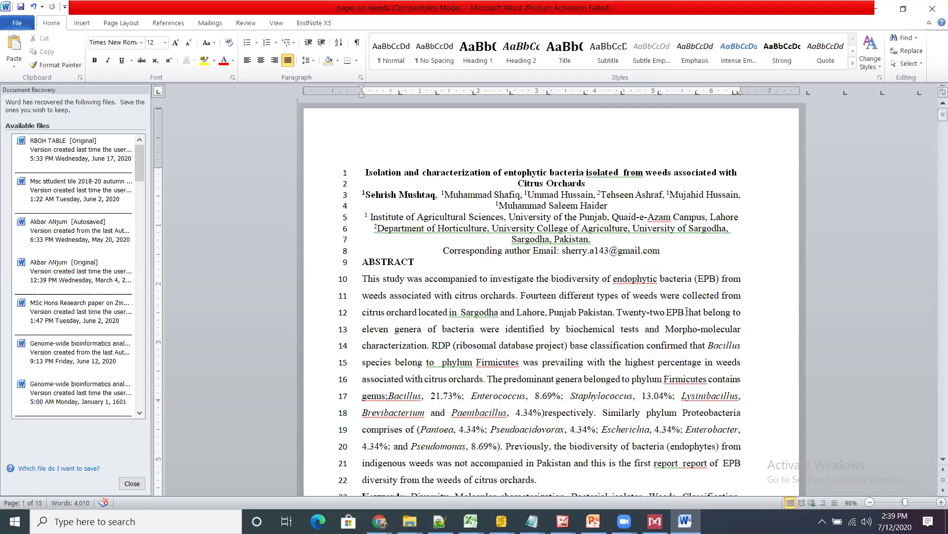
{"action": "left_click_drag", "start_coordinate": [687, 311], "coordinate": [704, 311]}
{"action": "key", "text": "Delete"}
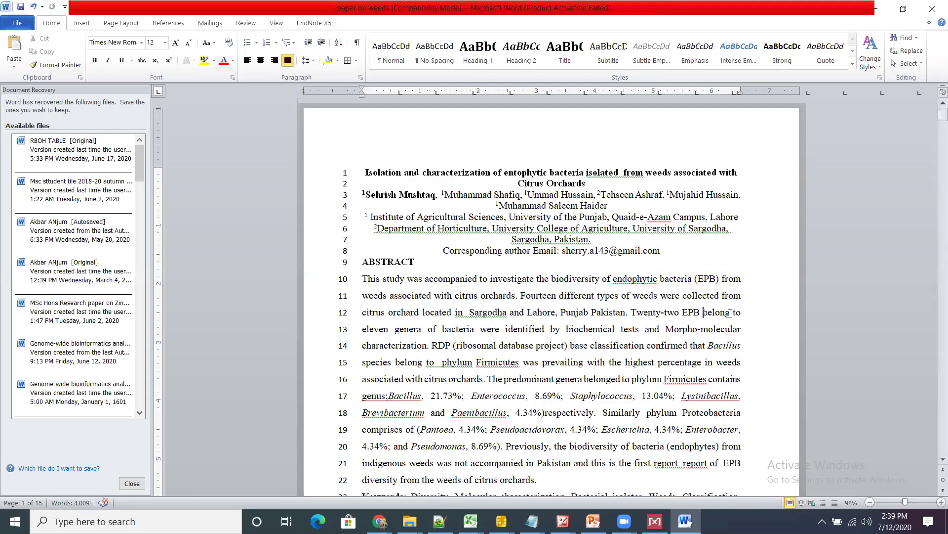
{"action": "left_click", "coordinate": [730, 312]}
{"action": "type", "text": "s"}
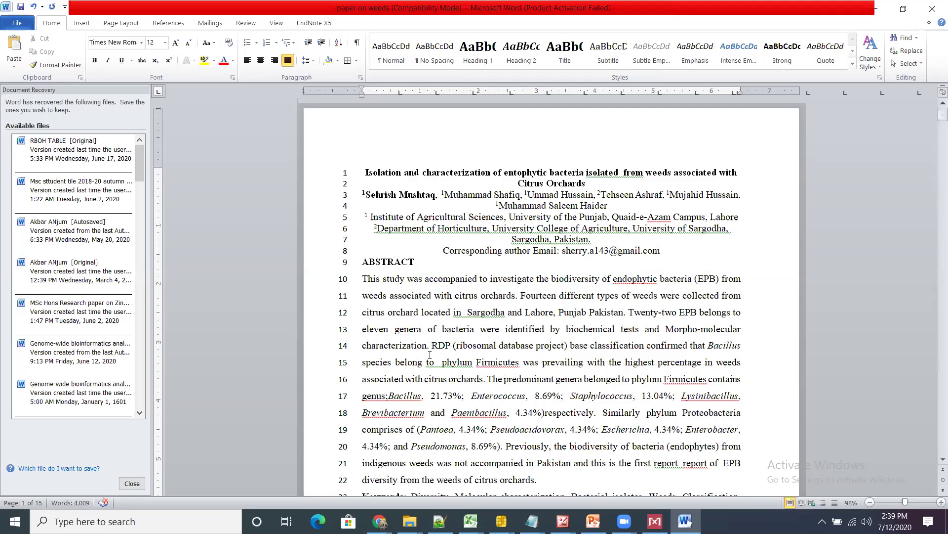
Insert "biochemical" after "Morpho-" in the abstract so the phrase reads "Morpho-biochemical molecular characterization"
{"action": "left_click_drag", "start_coordinate": [427, 346], "coordinate": [362, 348]}
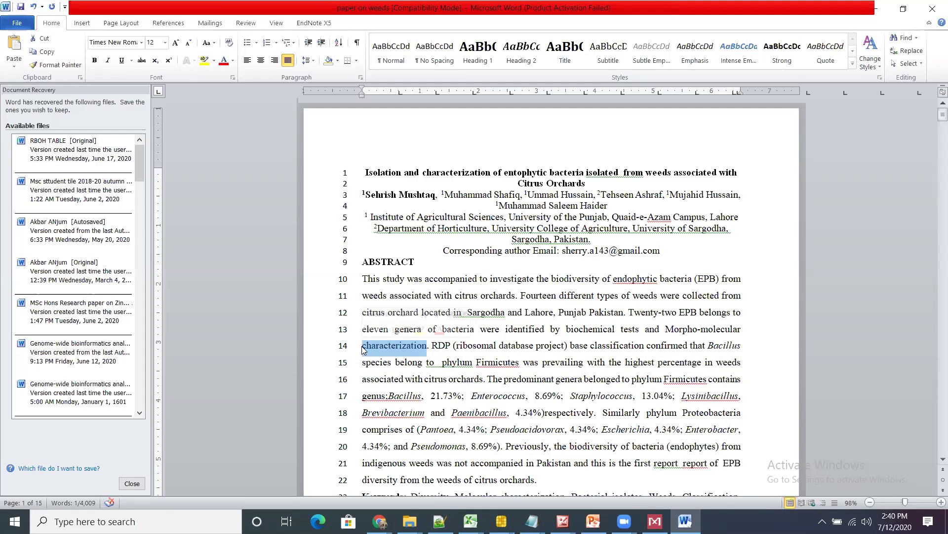
{"action": "left_click", "coordinate": [702, 329]}
{"action": "type", "text": "bi"}
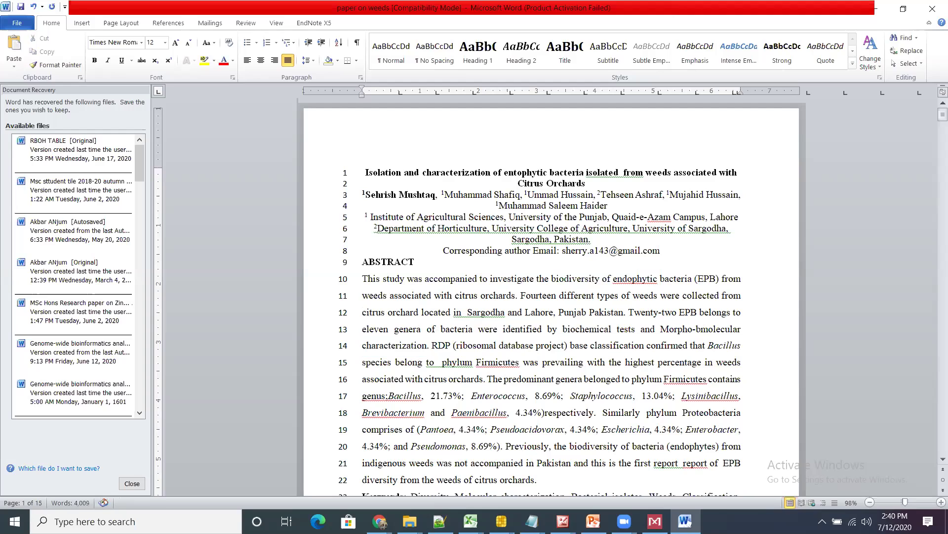
{"action": "type", "text": "ochemic"}
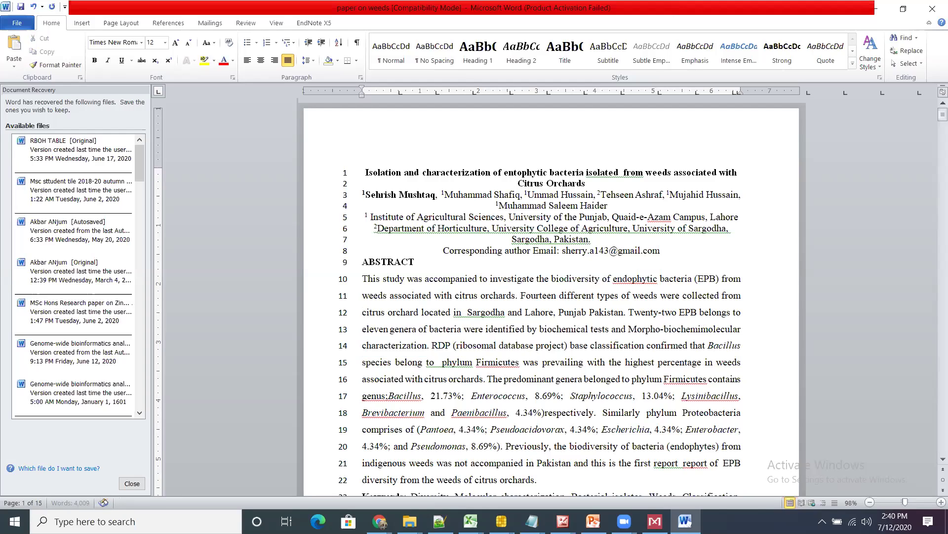
{"action": "type", "text": "al"}
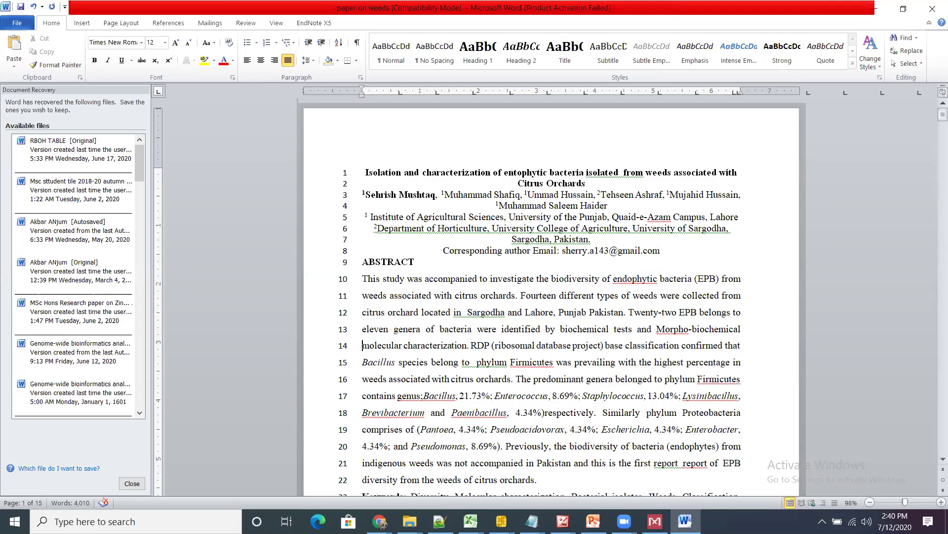
Delete "biochemical tests and" before "Morpho-biochemical" in the abstract's "Twenty-two EPB" sentence
{"action": "left_click", "coordinate": [656, 328]}
{"action": "key", "text": "BackSpace"}
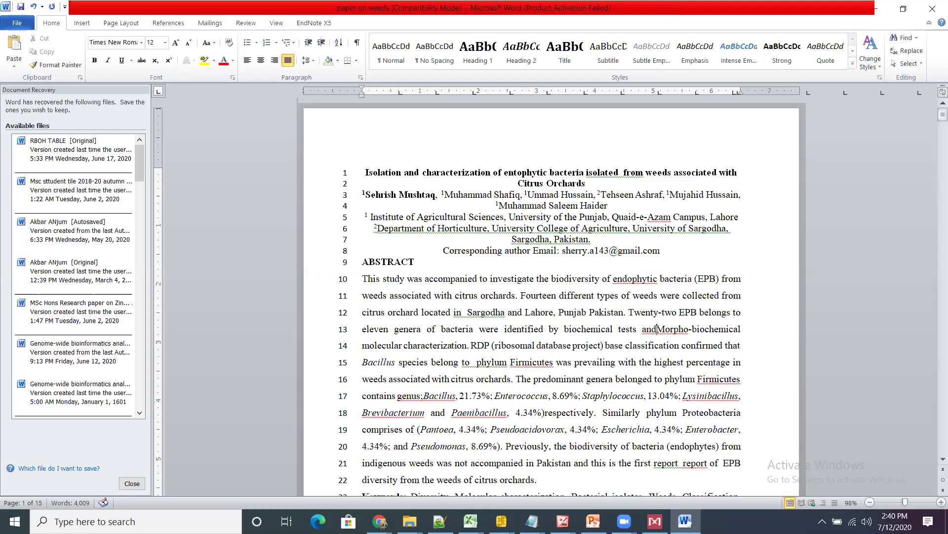
{"action": "key", "text": "BackSpace"}
{"action": "key", "text": "BackSpace"}
{"action": "key", "text": "BackSpace"}
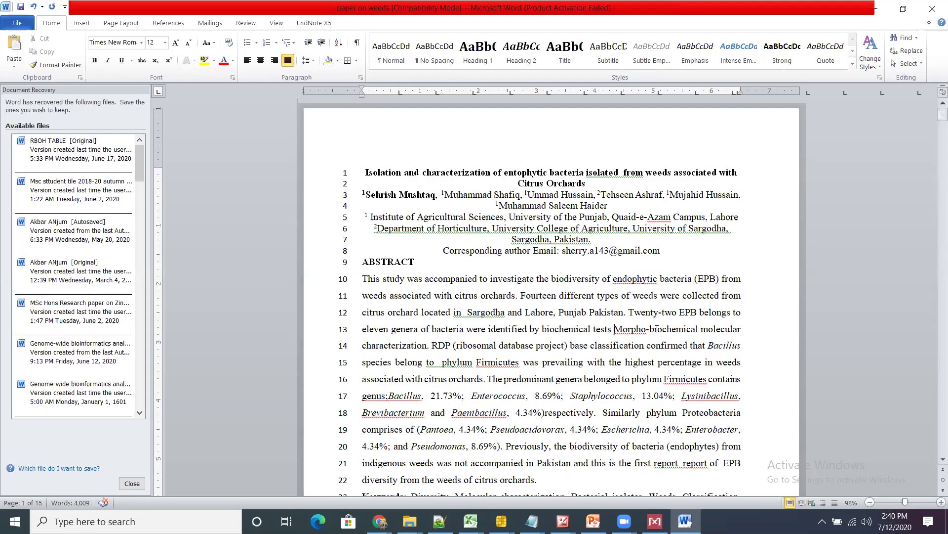
{"action": "key", "text": "BackSpace"}
{"action": "key", "text": "BackSpace"}
{"action": "key", "text": "BackSpace"}
{"action": "key", "text": "BackSpace"}
{"action": "key", "text": "BackSpace"}
{"action": "key", "text": "BackSpace"}
{"action": "key", "text": "BackSpace"}
{"action": "key", "text": "BackSpace"}
{"action": "key", "text": "BackSpace"}
{"action": "key", "text": "BackSpace"}
{"action": "key", "text": "BackSpace"}
{"action": "key", "text": "BackSpace"}
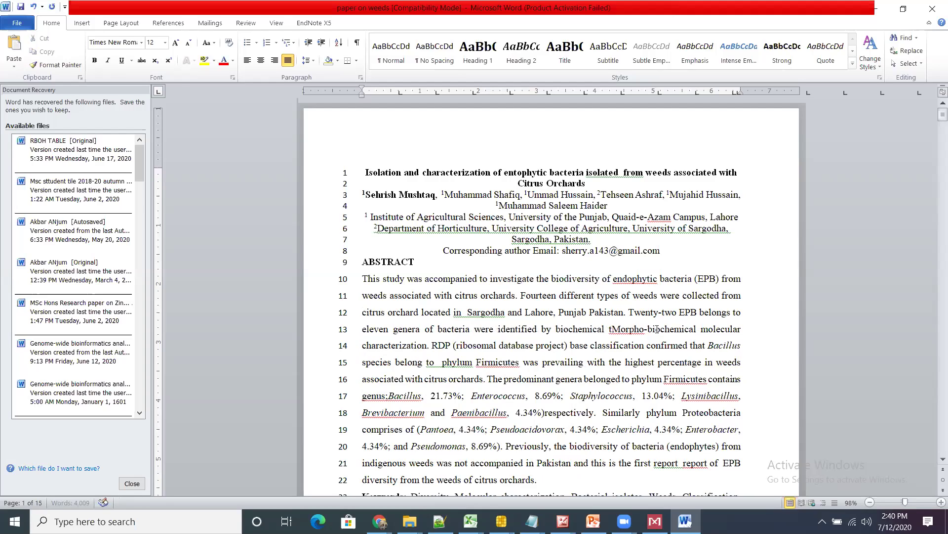
{"action": "key", "text": "BackSpace"}
{"action": "key", "text": "BackSpace"}
{"action": "key", "text": "BackSpace"}
{"action": "key", "text": "BackSpace"}
{"action": "key", "text": "BackSpace"}
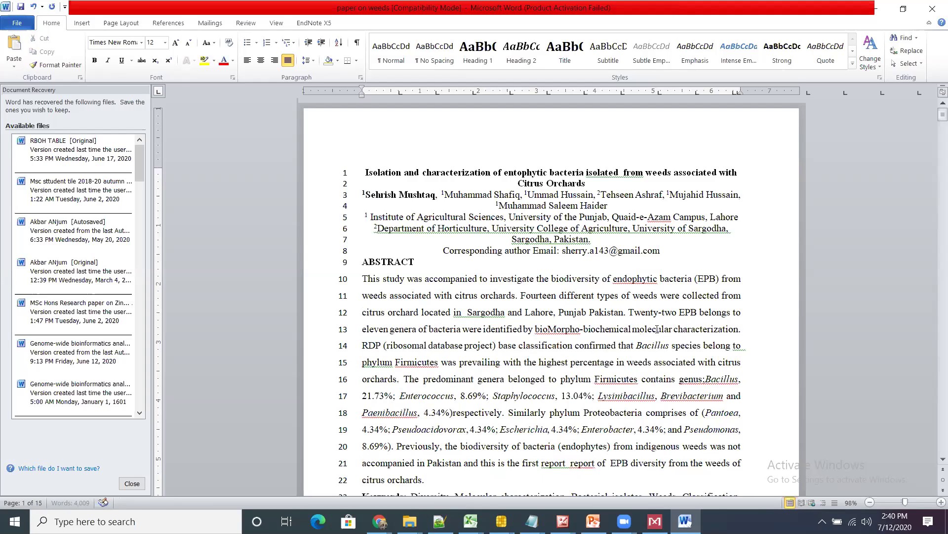
{"action": "key", "text": "BackSpace"}
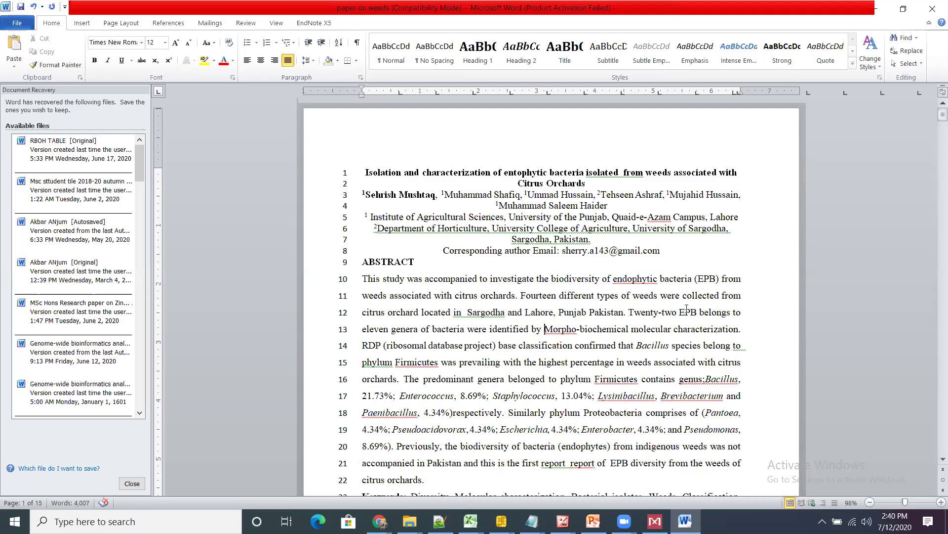
Insert "and" before "molecular" and replace "characterization" with "tools" so the phrase reads "Morpho-biochemical and molecular tools"
{"action": "left_click", "coordinate": [632, 330]}
{"action": "type", "text": "and"}
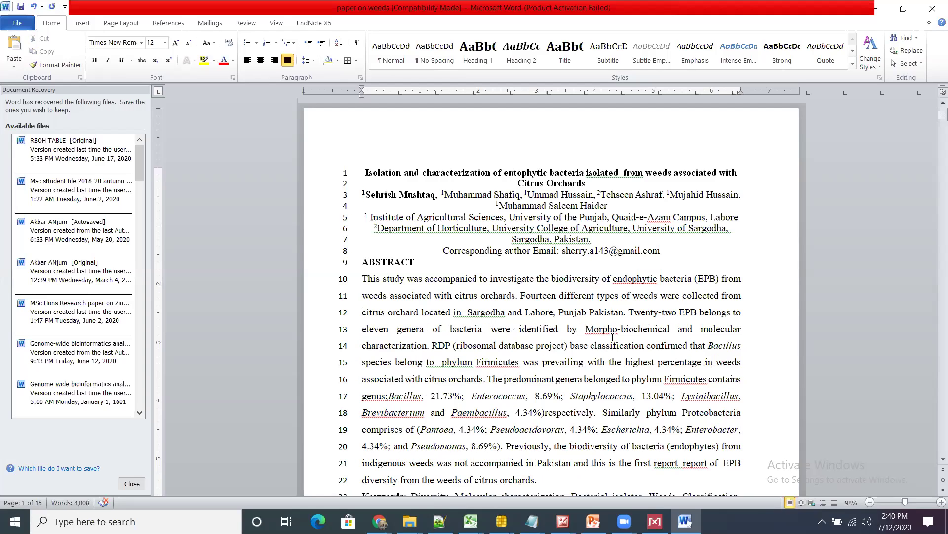
{"action": "left_click_drag", "start_coordinate": [363, 345], "coordinate": [428, 346]}
{"action": "type", "text": "tool"}
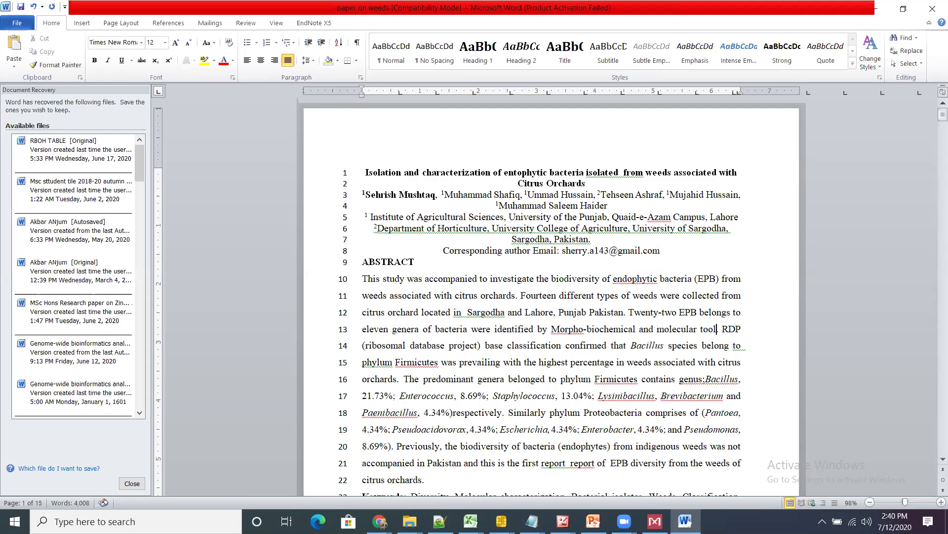
{"action": "type", "text": "s"}
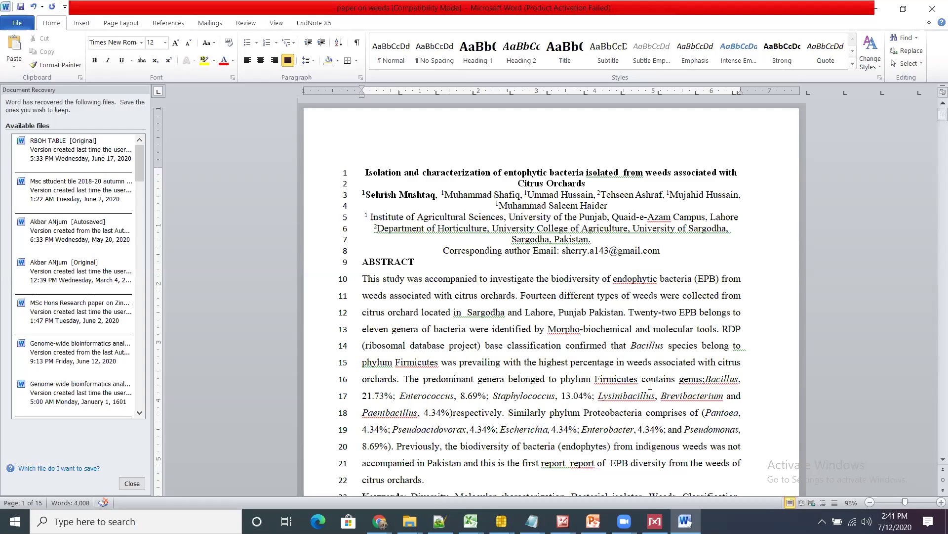
Add missing spaces after "genus;" and before "respectively", and end the Proteobacteria sentence with "were also identified"
{"action": "left_click", "coordinate": [706, 379]}
{"action": "left_click", "coordinate": [454, 412]}
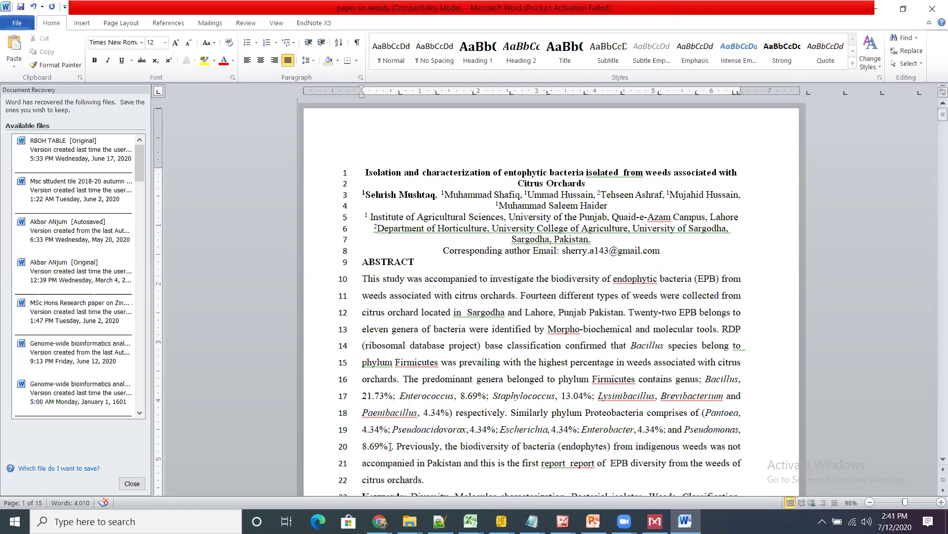
{"action": "type", "text": "were also"}
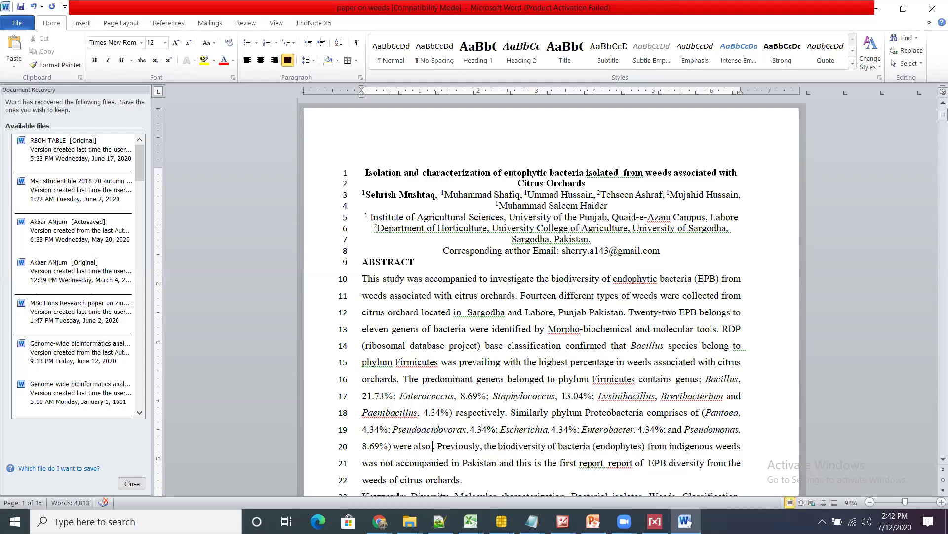
{"action": "type", "text": " identified"}
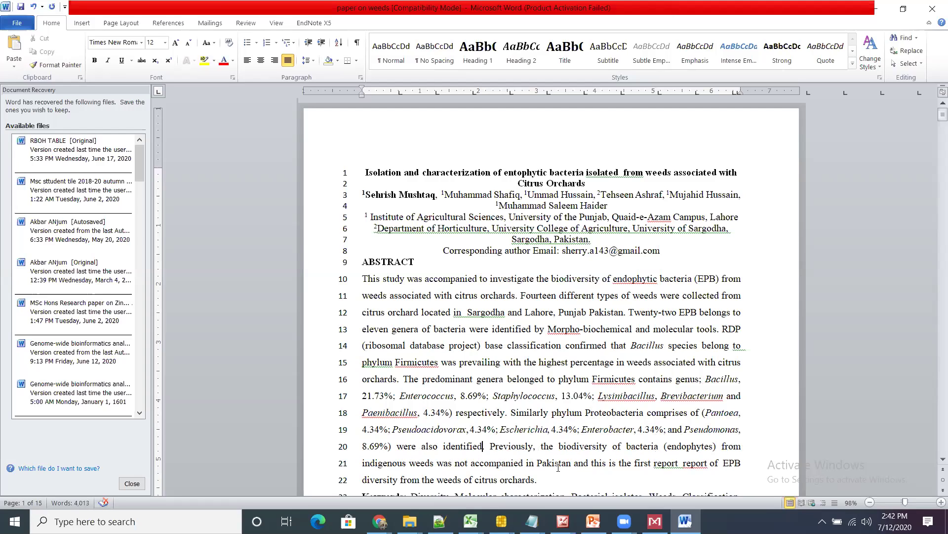
Correct the spacing in "first report report" near the abstract's end and delete the repeated word "report"
{"action": "right_click", "coordinate": [679, 462]}
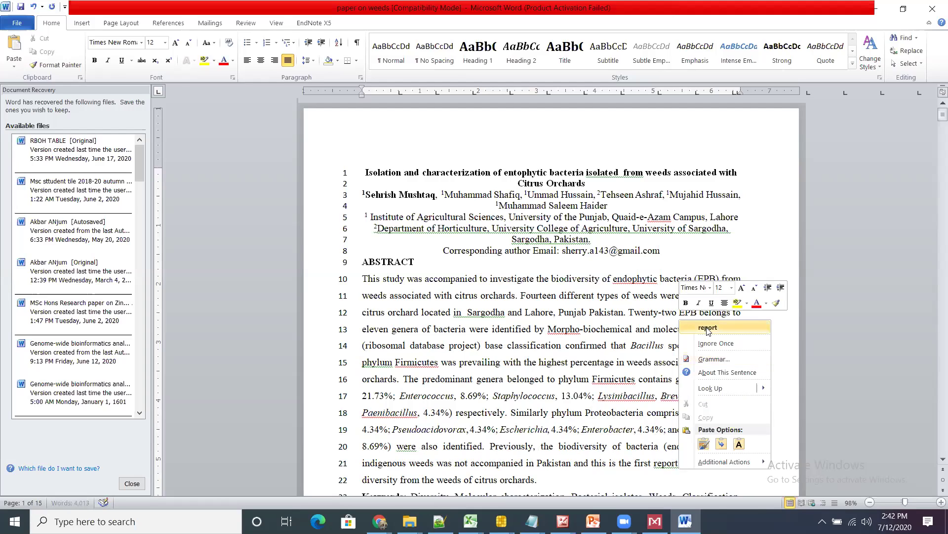
{"action": "left_click", "coordinate": [707, 328]}
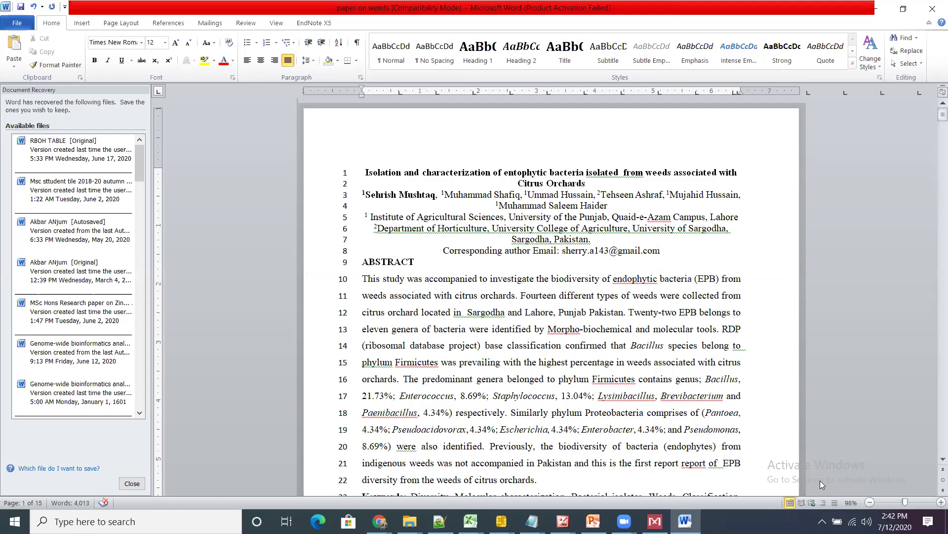
{"action": "scroll", "coordinate": [820, 480], "scroll_direction": "down", "scroll_amount": 3}
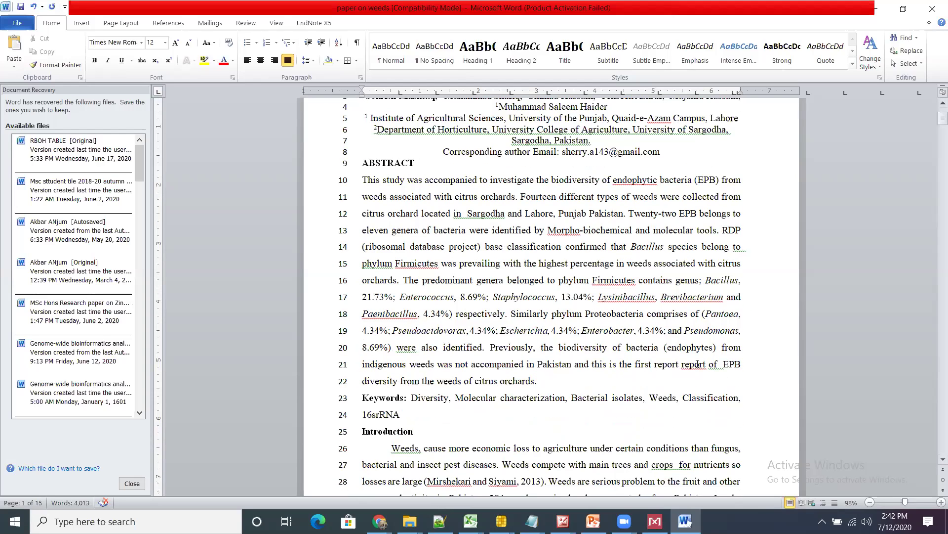
{"action": "right_click", "coordinate": [699, 366]}
{"action": "left_click", "coordinate": [740, 379]}
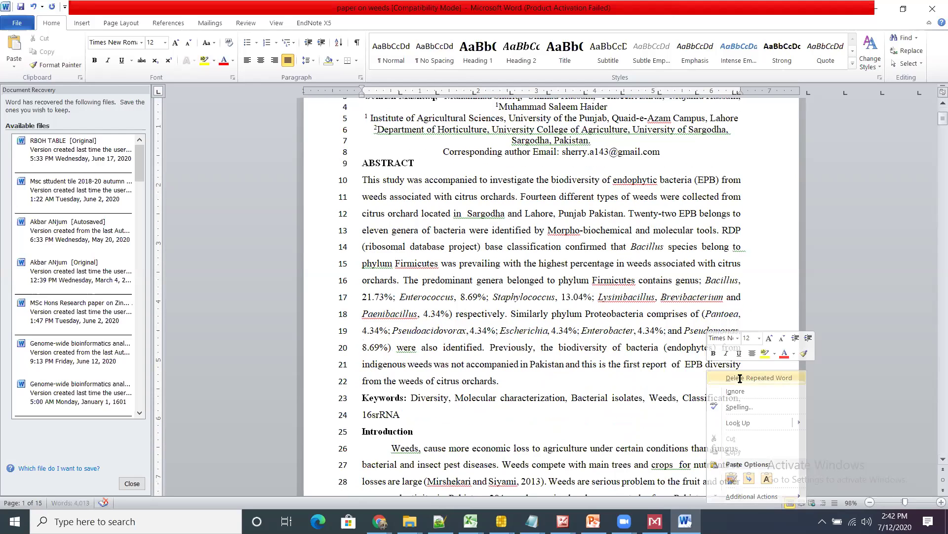
{"action": "left_click", "coordinate": [740, 379]}
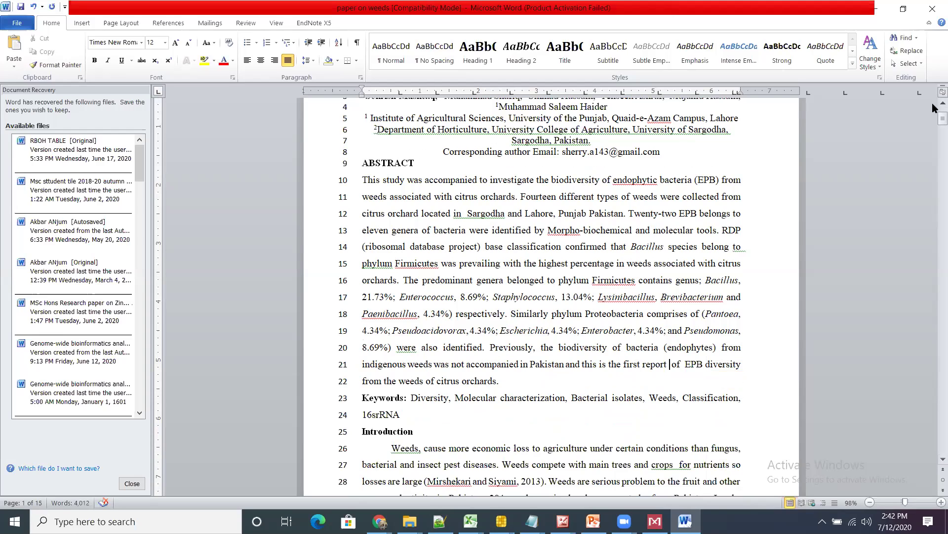
Review the finished abstract, the Introduction's opening paragraph on weeds and the following paragraph on endophytic bacteria
{"action": "scroll", "coordinate": [933, 103], "scroll_direction": "up", "scroll_amount": 3}
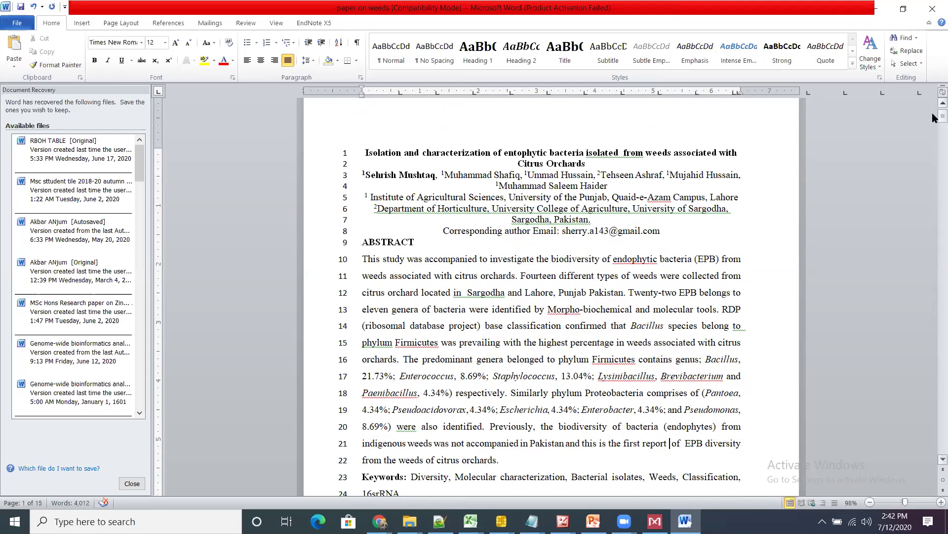
{"action": "left_click_drag", "start_coordinate": [933, 114], "coordinate": [933, 122]}
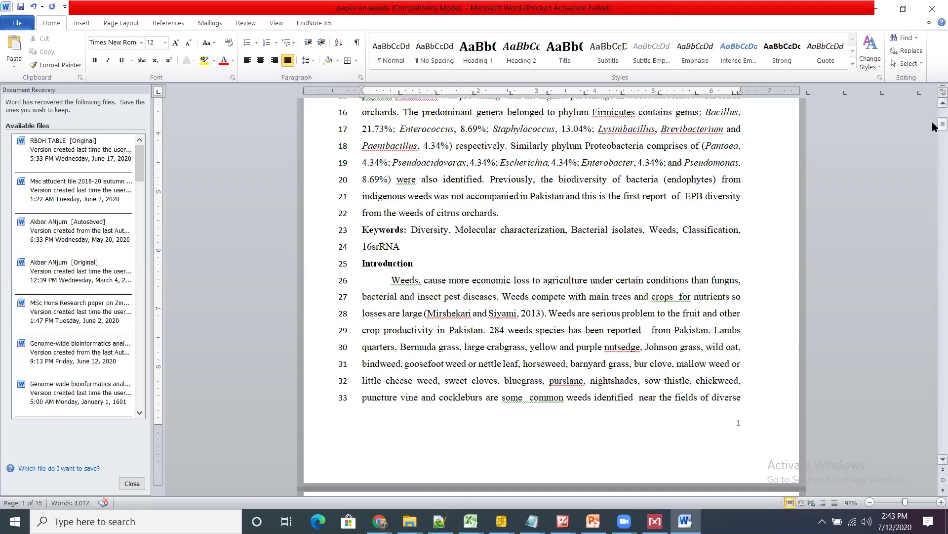
{"action": "key", "text": "Down"}
{"action": "key", "text": "Down"}
{"action": "key", "text": "Down"}
{"action": "key", "text": "Down"}
{"action": "key", "text": "Down"}
{"action": "key", "text": "Down"}
{"action": "key", "text": "Down"}
{"action": "key", "text": "Down"}
{"action": "key", "text": "Down"}
{"action": "key", "text": "Down"}
{"action": "key", "text": "Down"}
{"action": "key", "text": "Down"}
{"action": "key", "text": "Down"}
{"action": "key", "text": "Down"}
{"action": "key", "text": "Down"}
{"action": "key", "text": "Down"}
{"action": "key", "text": "Down"}
{"action": "key", "text": "Down"}
{"action": "key", "text": "Down"}
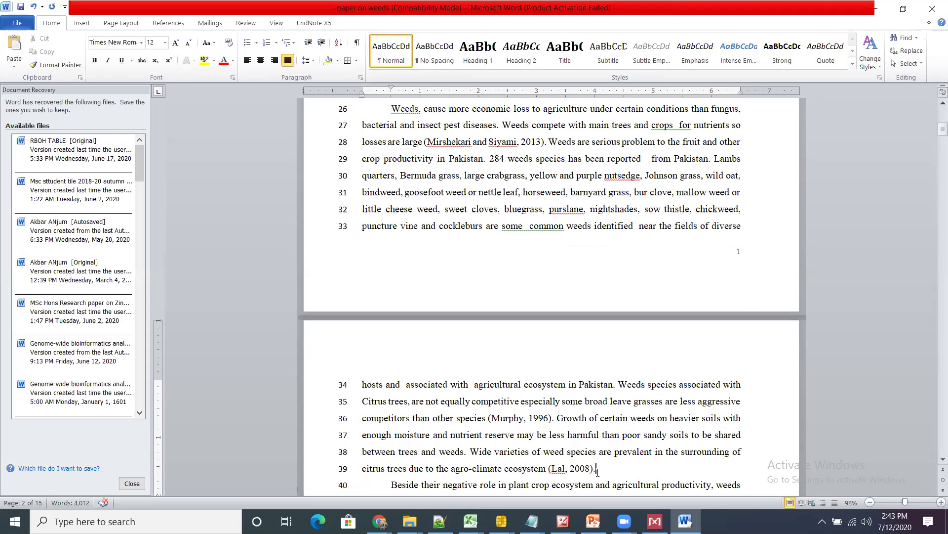
{"action": "left_click_drag", "start_coordinate": [597, 470], "coordinate": [392, 112]}
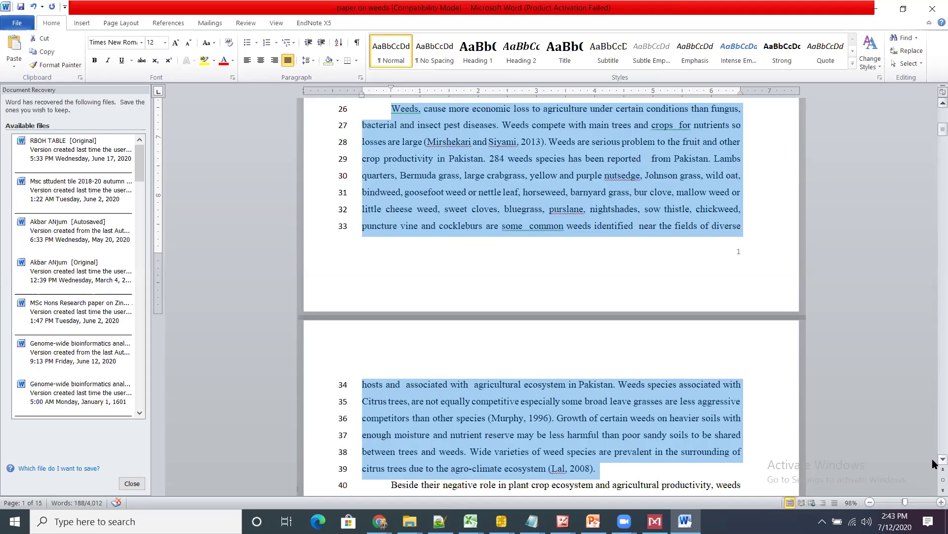
{"action": "scroll", "coordinate": [933, 461], "scroll_direction": "down", "scroll_amount": 4}
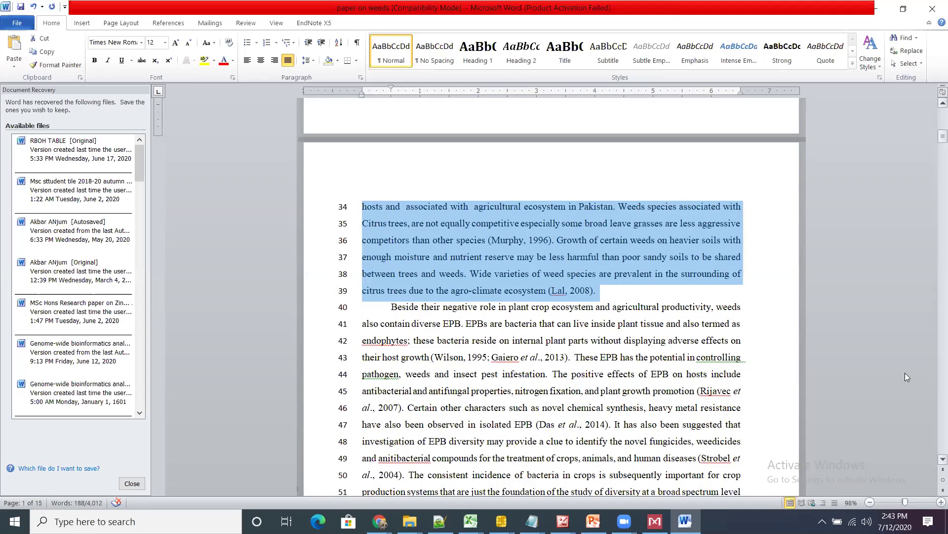
{"action": "left_click", "coordinate": [659, 330]}
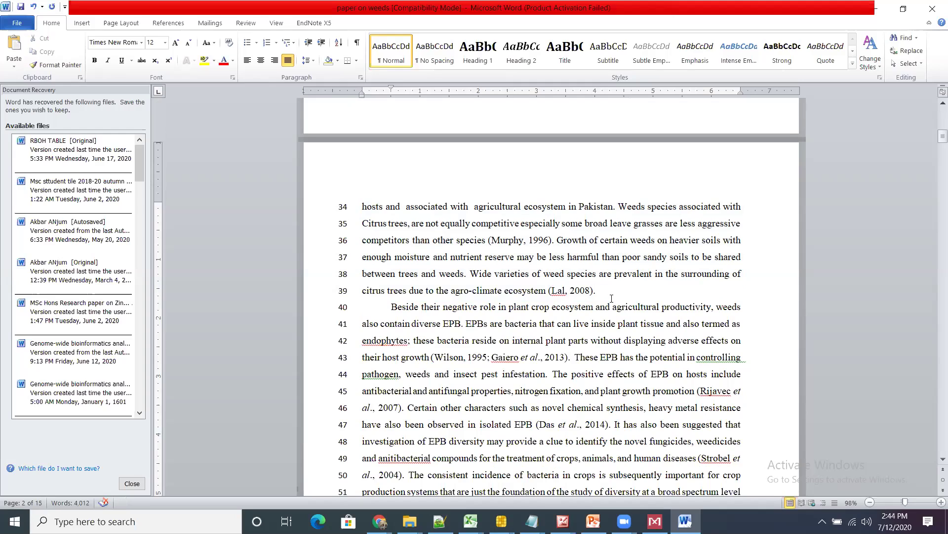
Insert "of weeds" after "Beside their negative role" in the Introduction's second paragraph
{"action": "key", "text": "Up"}
{"action": "key", "text": "Up"}
{"action": "left_click", "coordinate": [497, 308]}
{"action": "type", "text": "of w"}
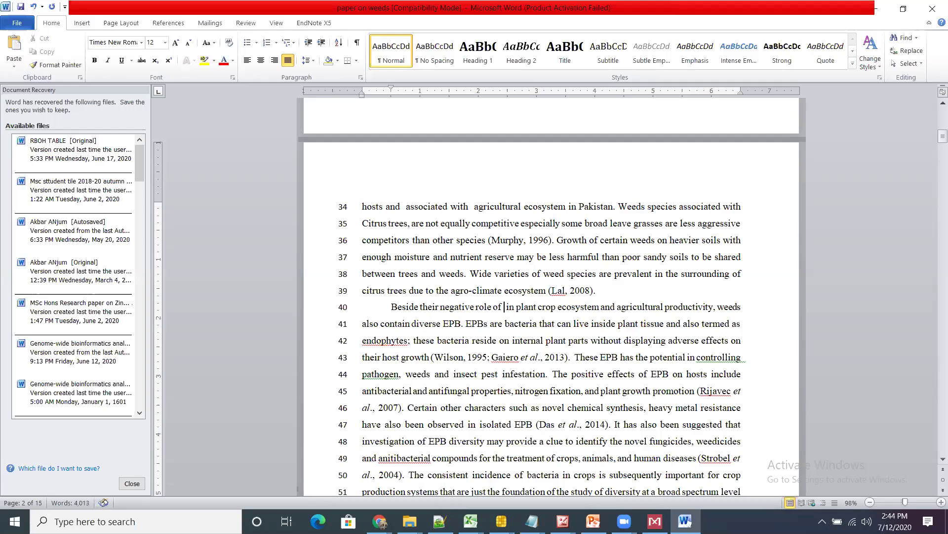
{"action": "type", "text": "eeds"}
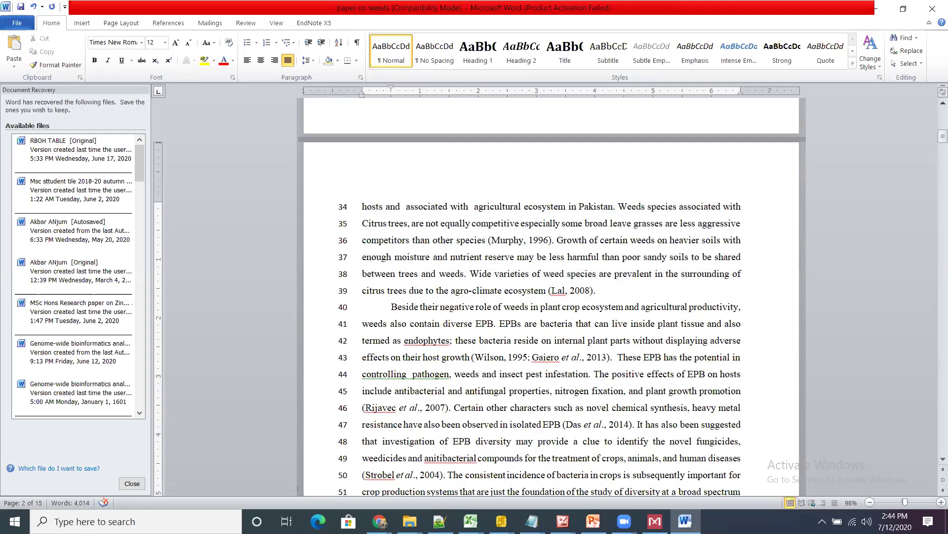
Delete the word "weeds" after "negative role of" in the Introduction's second paragraph
{"action": "key", "text": "BackSpace"}
{"action": "key", "text": "BackSpace"}
{"action": "key", "text": "BackSpace"}
{"action": "key", "text": "BackSpace"}
{"action": "key", "text": "BackSpace"}
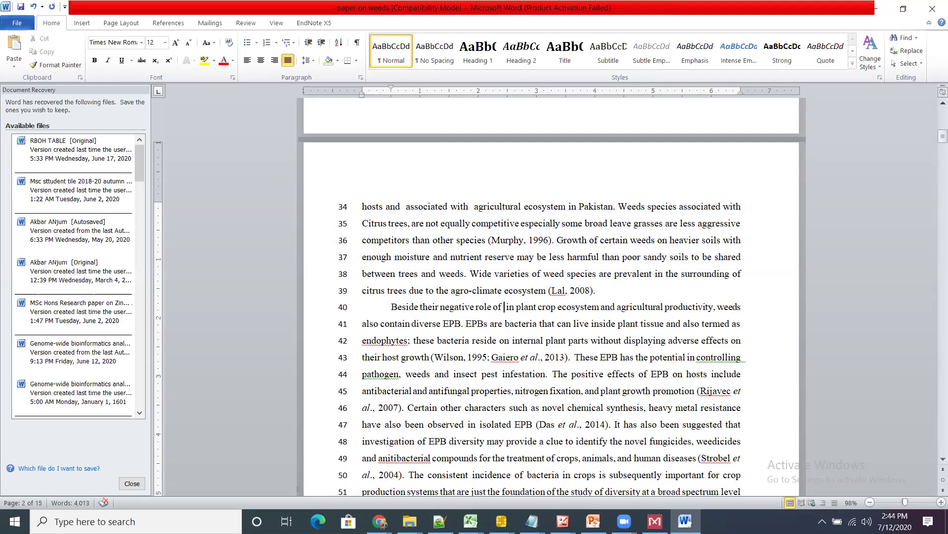
{"action": "key", "text": "BackSpace"}
{"action": "left_click", "coordinate": [516, 307]}
{"action": "key", "text": "BackSpace"}
{"action": "left_click", "coordinate": [553, 305]}
{"action": "type", "text": "oing"}
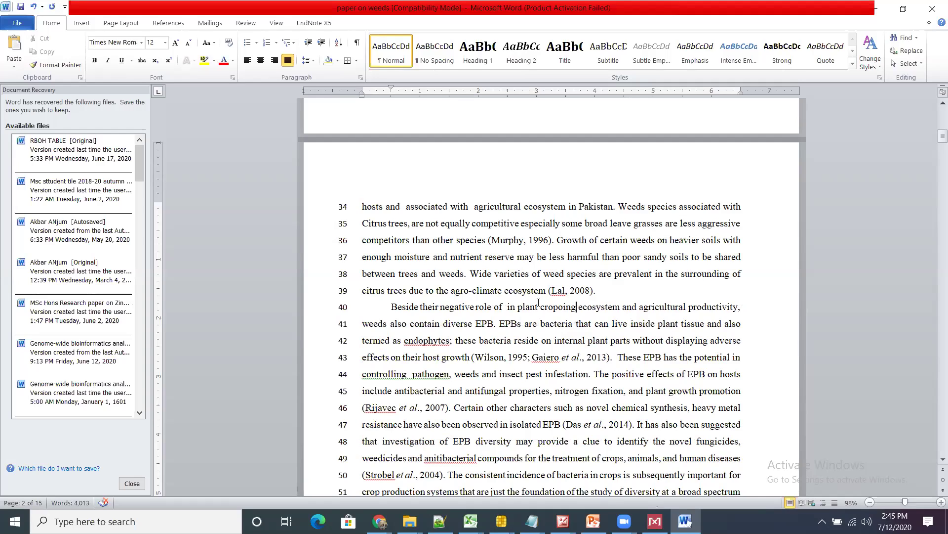
{"action": "left_click_drag", "start_coordinate": [540, 307], "coordinate": [577, 308]}
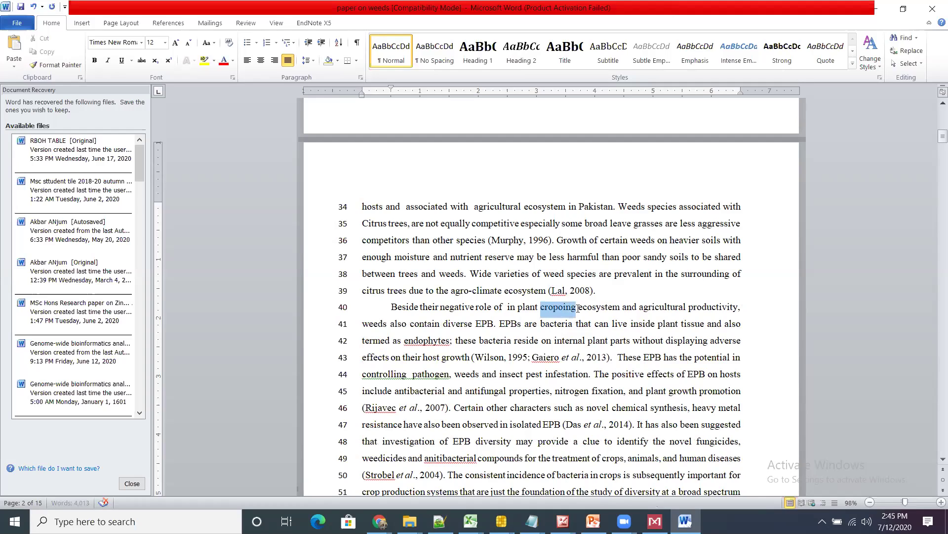
{"action": "left_click_drag", "start_coordinate": [578, 308], "coordinate": [577, 308]}
{"action": "left_click", "coordinate": [537, 303]}
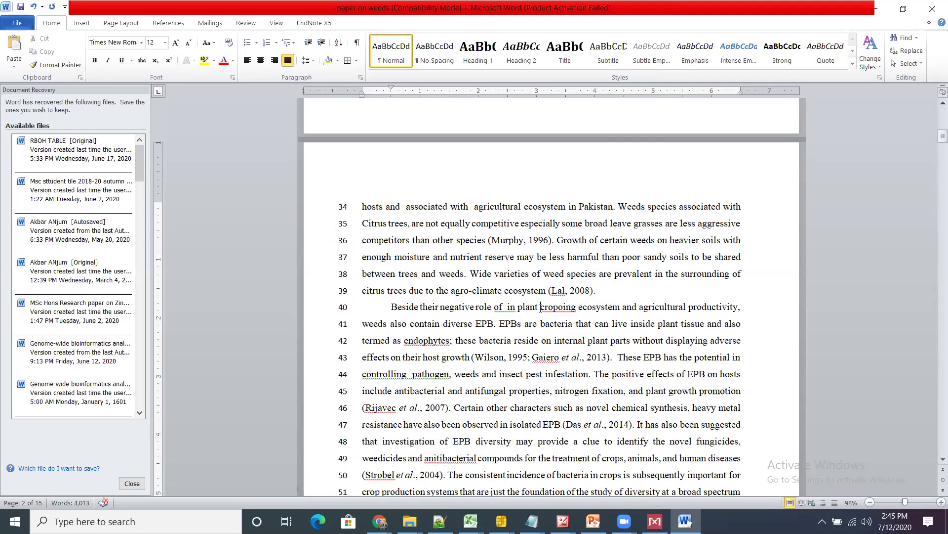
Delete the misspelled word "cropoing" before "ecosystem" in the Introduction's second paragraph
{"action": "left_click", "coordinate": [578, 307]}
{"action": "key", "text": "BackSpace"}
{"action": "key", "text": "BackSpace"}
{"action": "key", "text": "BackSpace"}
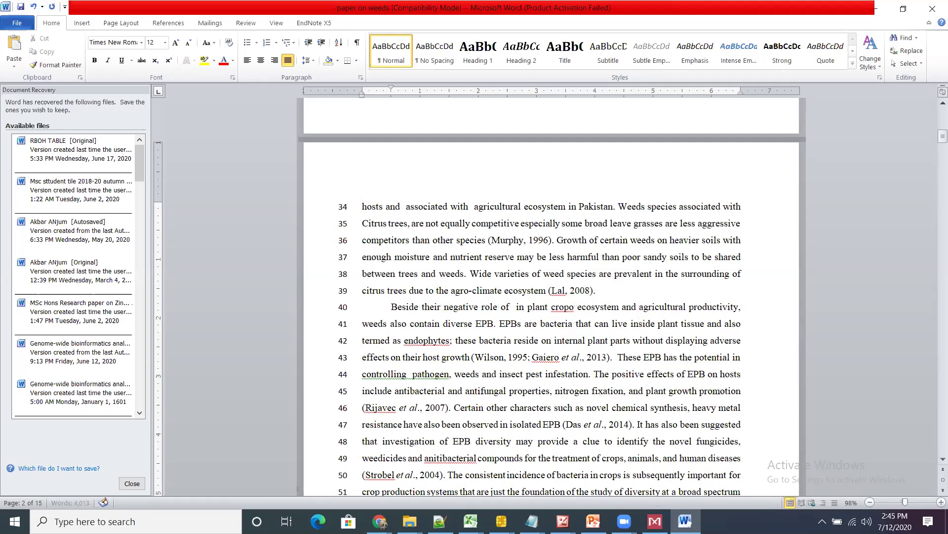
{"action": "key", "text": "BackSpace"}
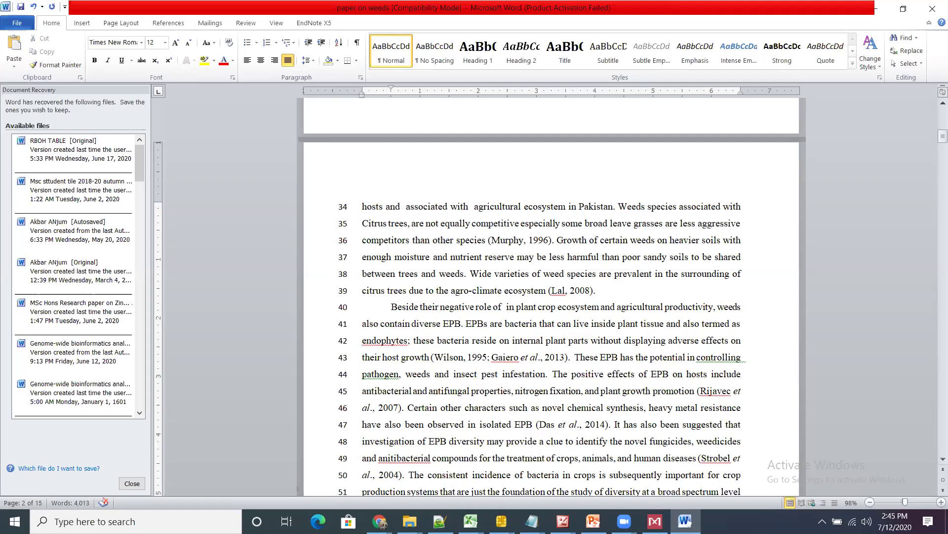
{"action": "key", "text": "BackSpace"}
{"action": "key", "text": "BackSpace"}
{"action": "key", "text": "BackSpace"}
{"action": "key", "text": "BackSpace"}
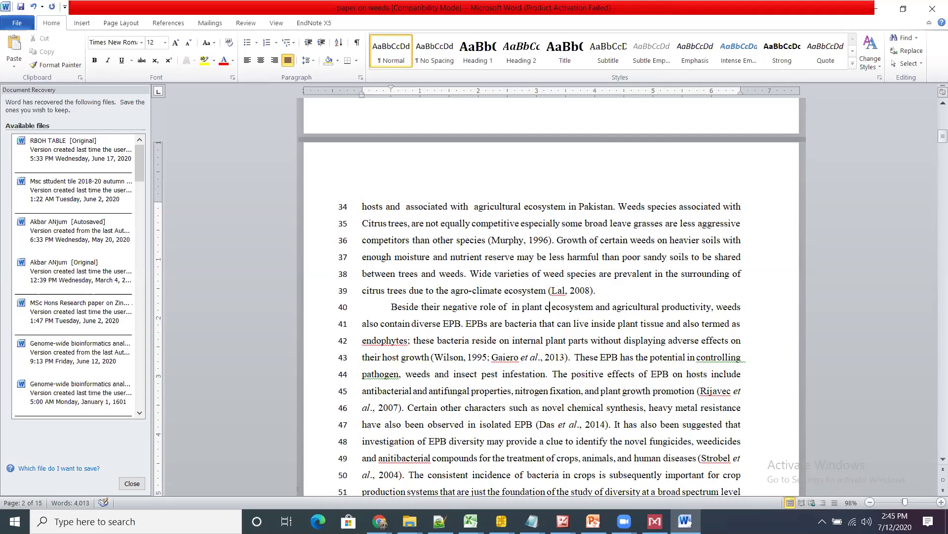
{"action": "key", "text": "BackSpace"}
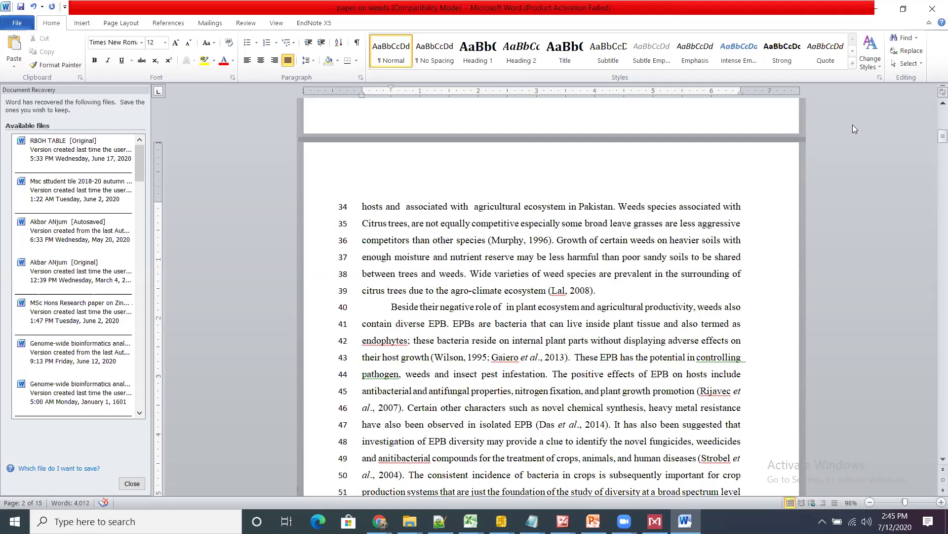
Correct the spacing in "controlling pathogen" in the Introduction's second paragraph using the suggested grammar correction
{"action": "scroll", "coordinate": [933, 107], "scroll_direction": "up", "scroll_amount": 1}
{"action": "scroll", "coordinate": [933, 107], "scroll_direction": "up", "scroll_amount": 5}
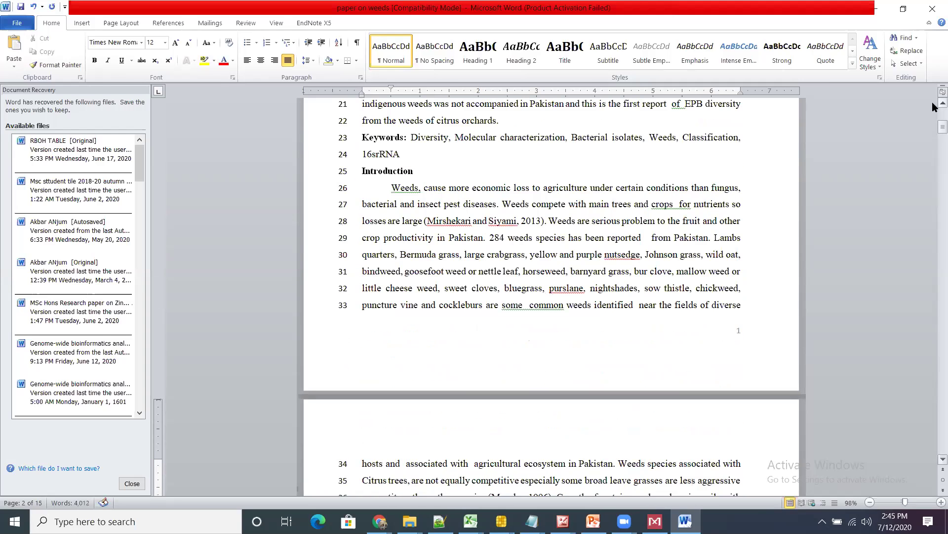
{"action": "left_click_drag", "start_coordinate": [933, 126], "coordinate": [932, 135]}
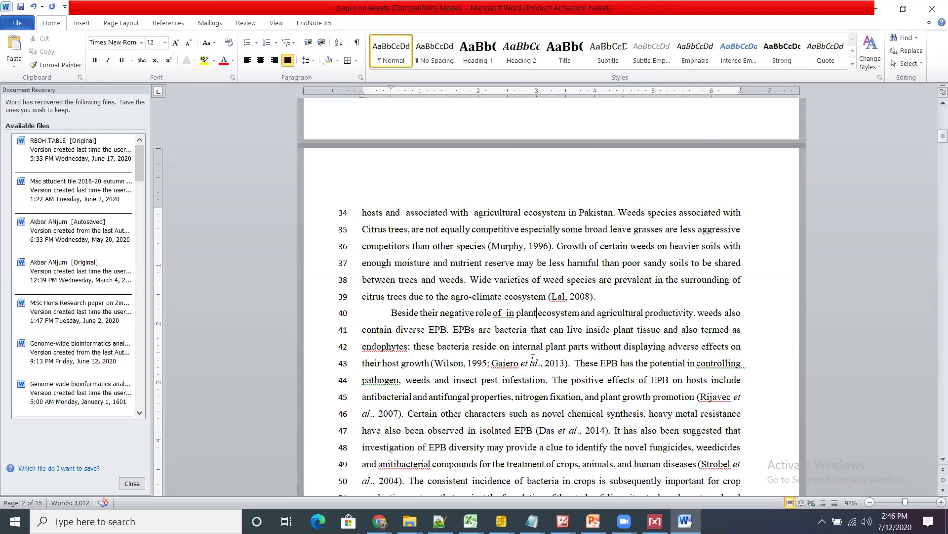
{"action": "right_click", "coordinate": [712, 364]}
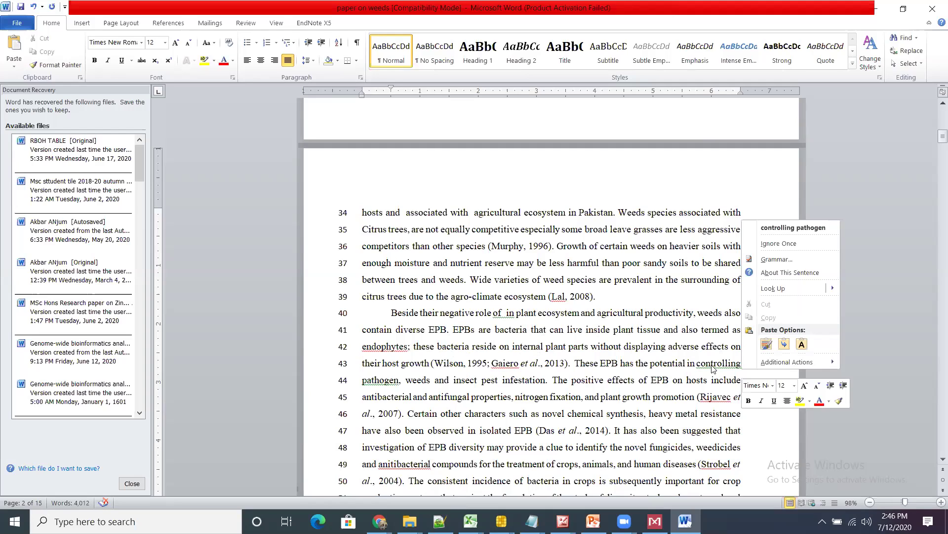
{"action": "left_click", "coordinate": [802, 229]}
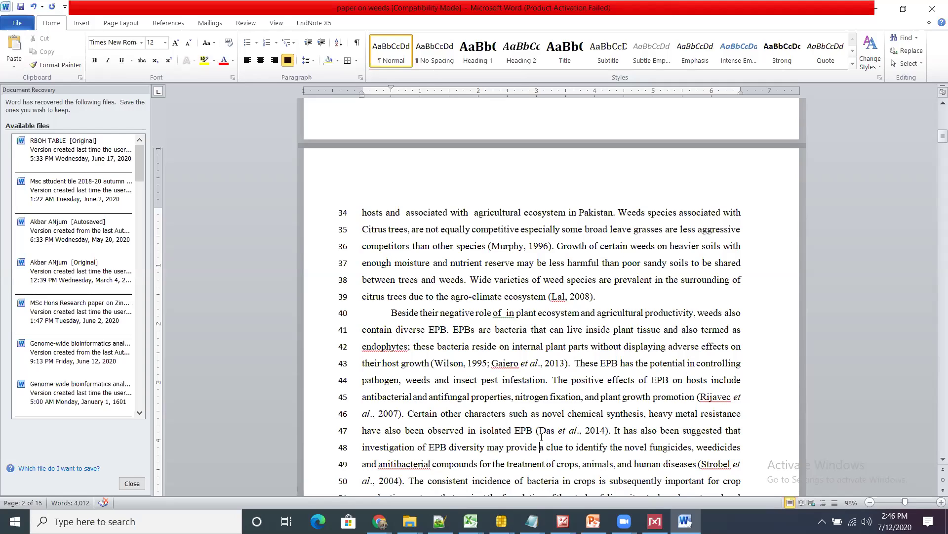
Review the rest of the Introduction, from the paragraph on endophytic bacteria to the study's purpose statement before Materials and Methods
{"action": "scroll", "coordinate": [542, 437], "scroll_direction": "down", "scroll_amount": 1}
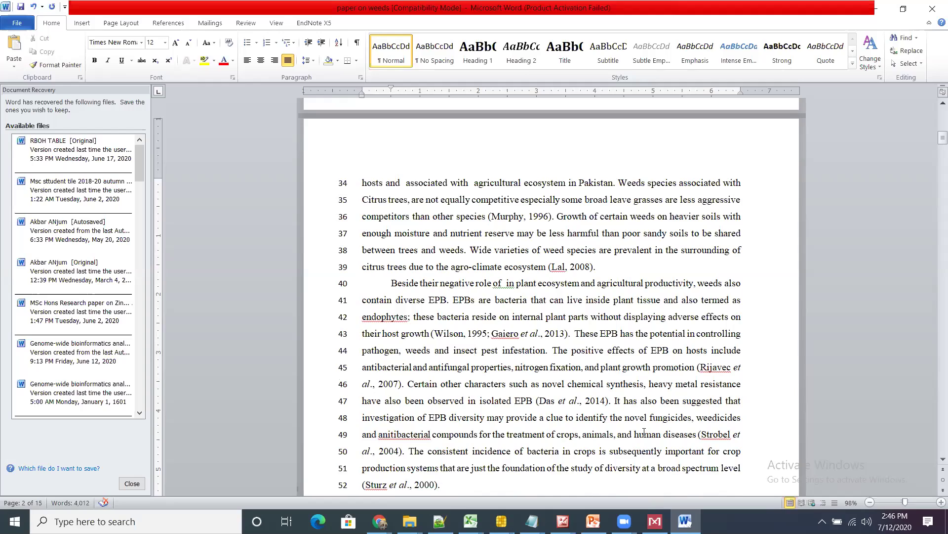
{"action": "key", "text": "Down"}
{"action": "key", "text": "Down"}
{"action": "key", "text": "Down"}
{"action": "key", "text": "Down"}
{"action": "key", "text": "Down"}
{"action": "key", "text": "Down"}
{"action": "key", "text": "Down"}
{"action": "key", "text": "Down"}
{"action": "key", "text": "Down"}
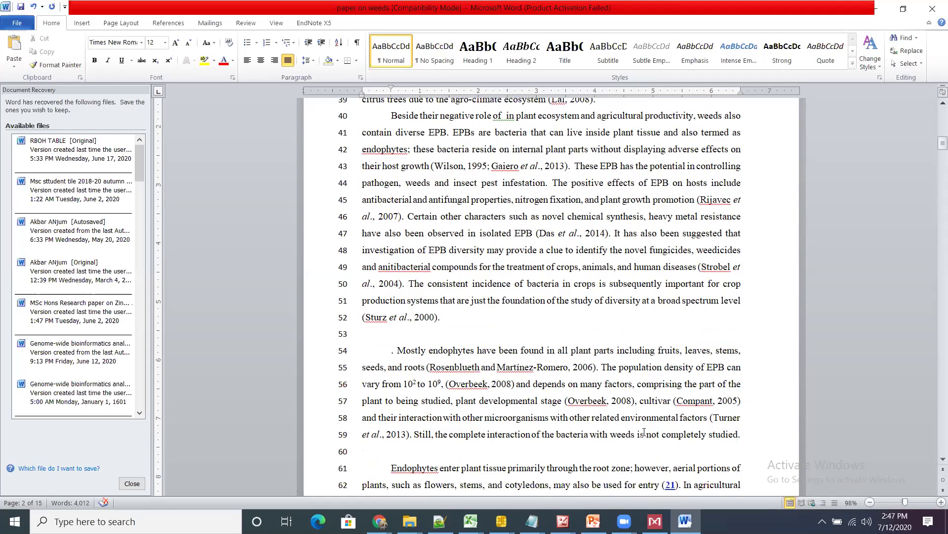
{"action": "scroll", "coordinate": [644, 432], "scroll_direction": "down", "scroll_amount": 4}
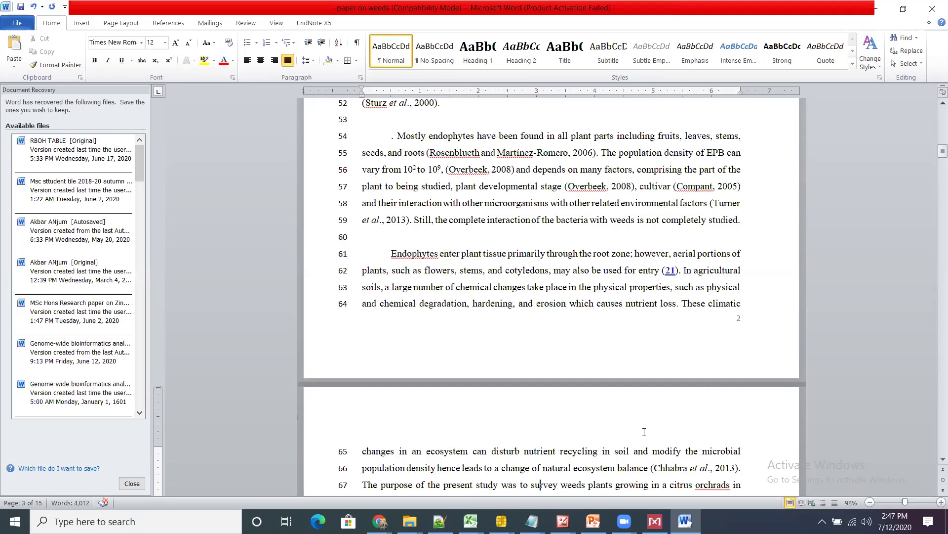
{"action": "scroll", "coordinate": [644, 431], "scroll_direction": "down", "scroll_amount": 2}
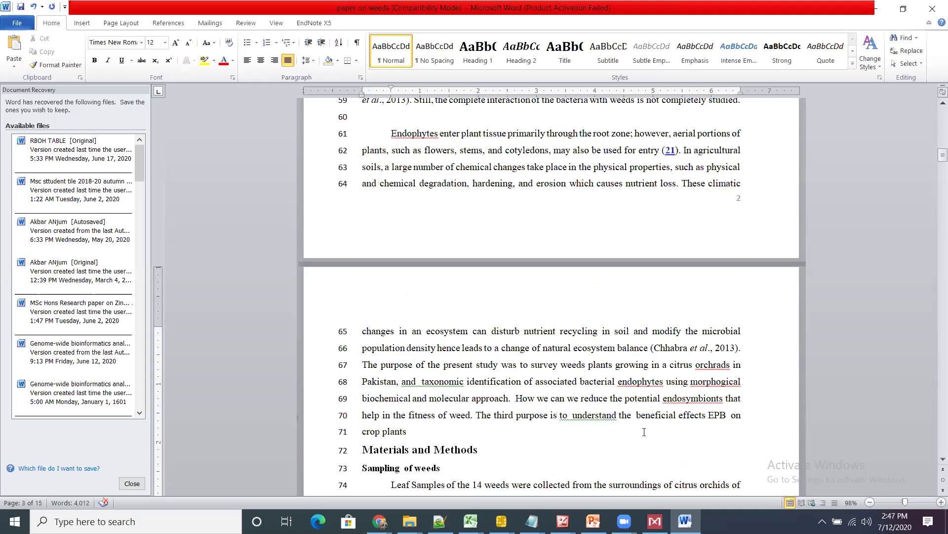
Add a full stop after "crop plants" at the end of the Introduction's purpose statement
{"action": "left_click_drag", "start_coordinate": [363, 365], "coordinate": [421, 439]}
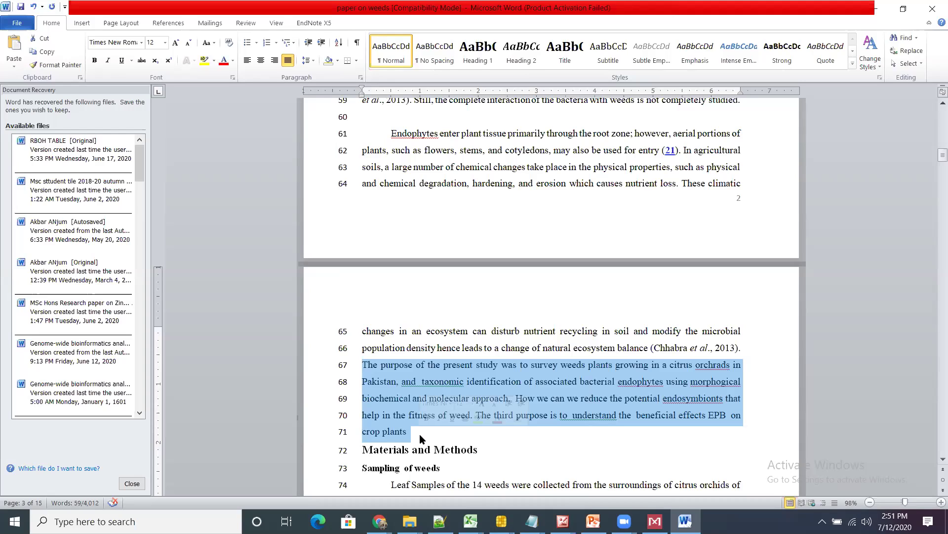
{"action": "left_click", "coordinate": [407, 431]}
{"action": "type", "text": "."}
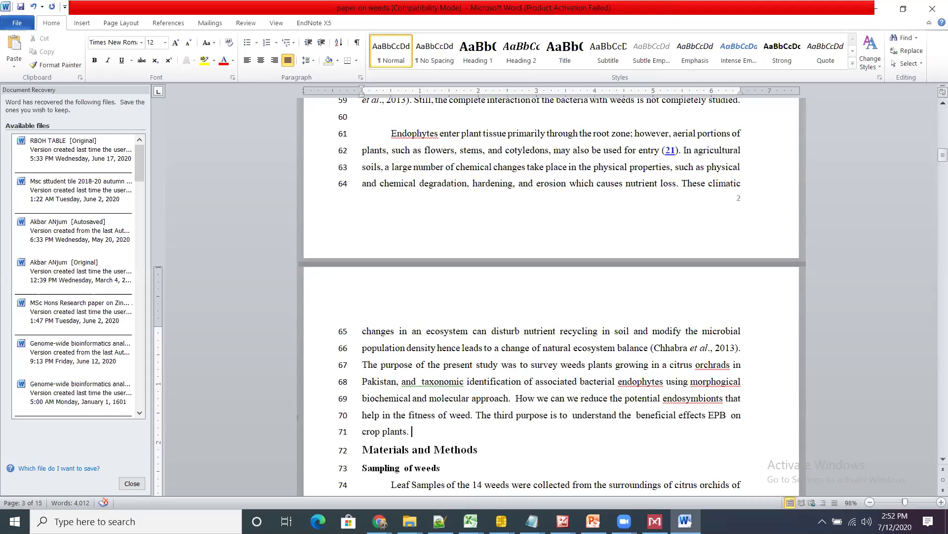
Apply the suggested spacing corrections to "and taxonomic", "to understand", "the beneficial" and "EPB on" in the purpose statement
{"action": "right_click", "coordinate": [417, 386]}
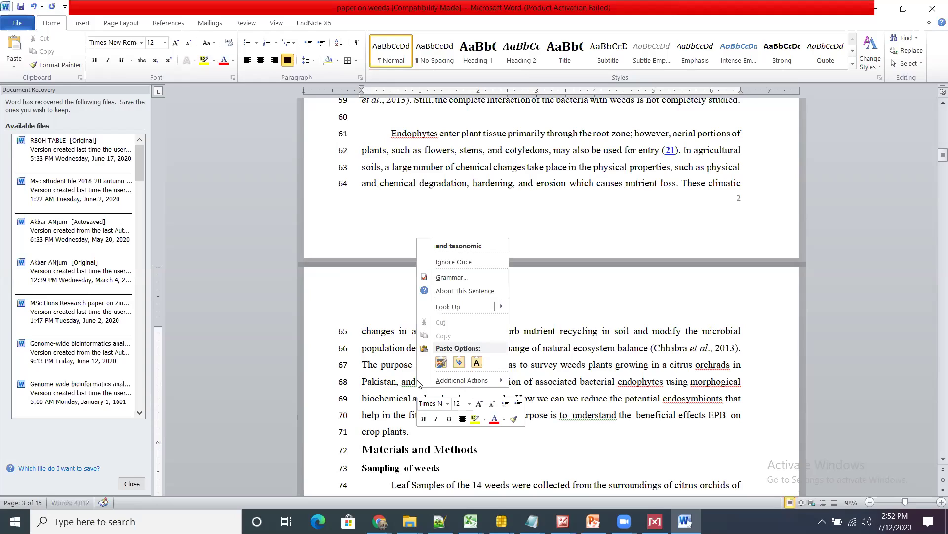
{"action": "left_click", "coordinate": [460, 247]}
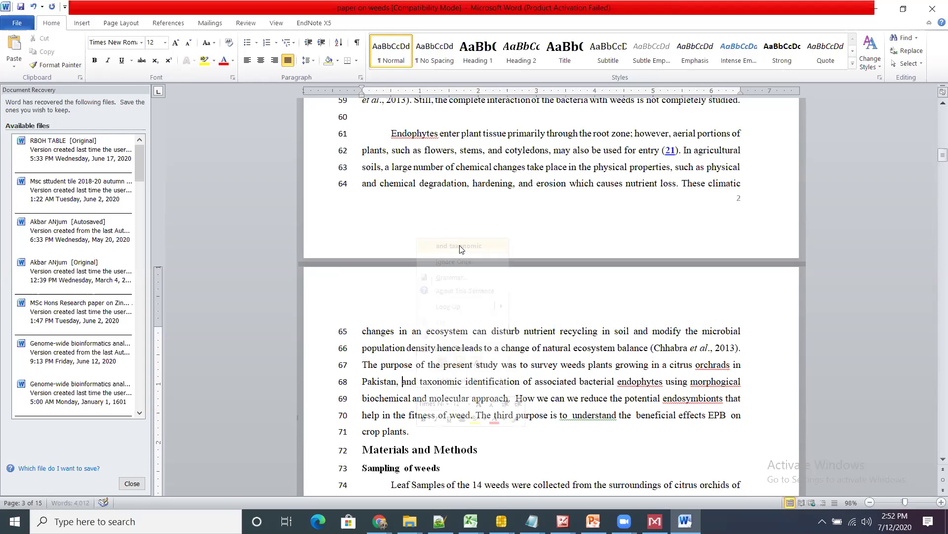
{"action": "right_click", "coordinate": [571, 415]}
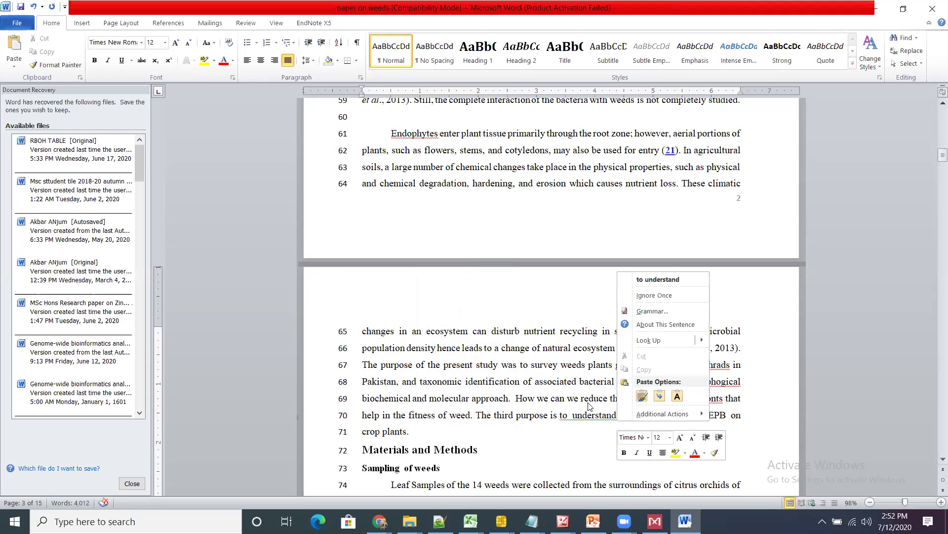
{"action": "left_click", "coordinate": [672, 279]}
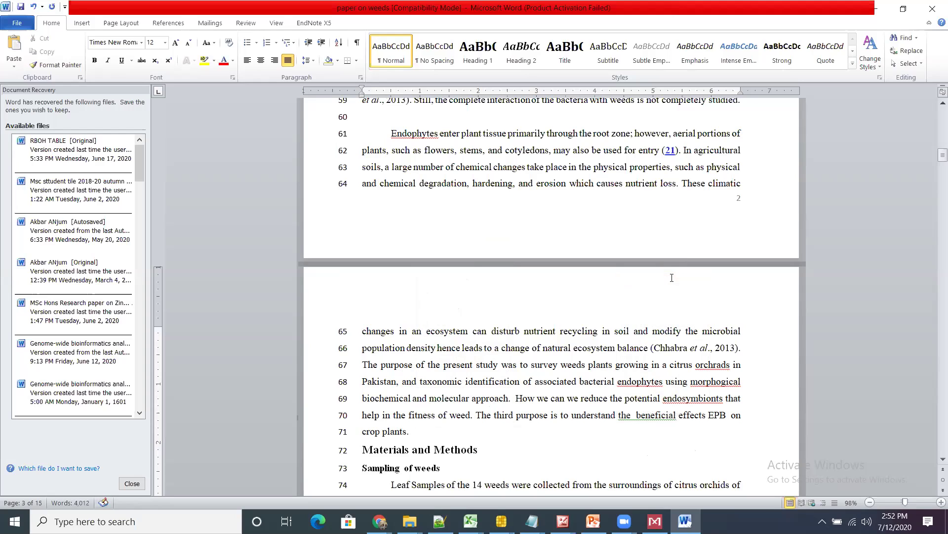
{"action": "right_click", "coordinate": [633, 418]}
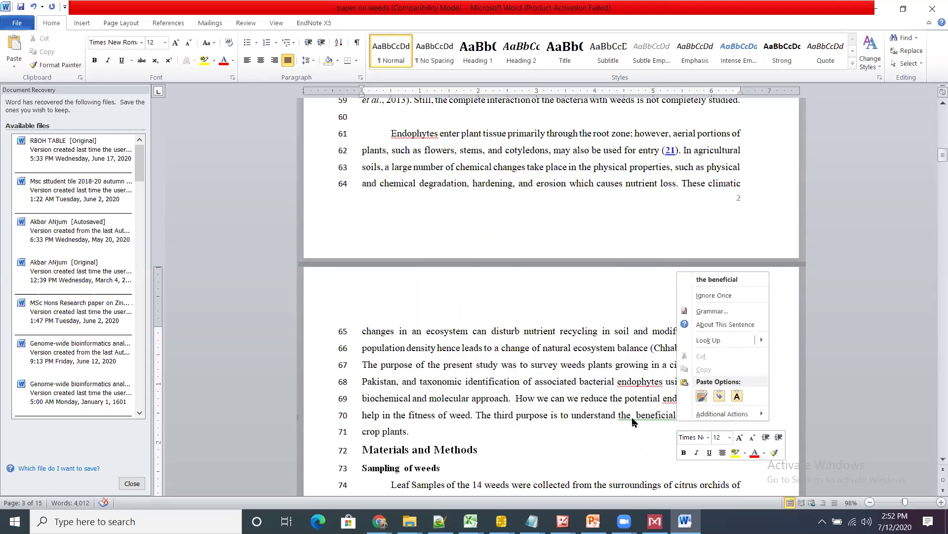
{"action": "left_click", "coordinate": [715, 280]}
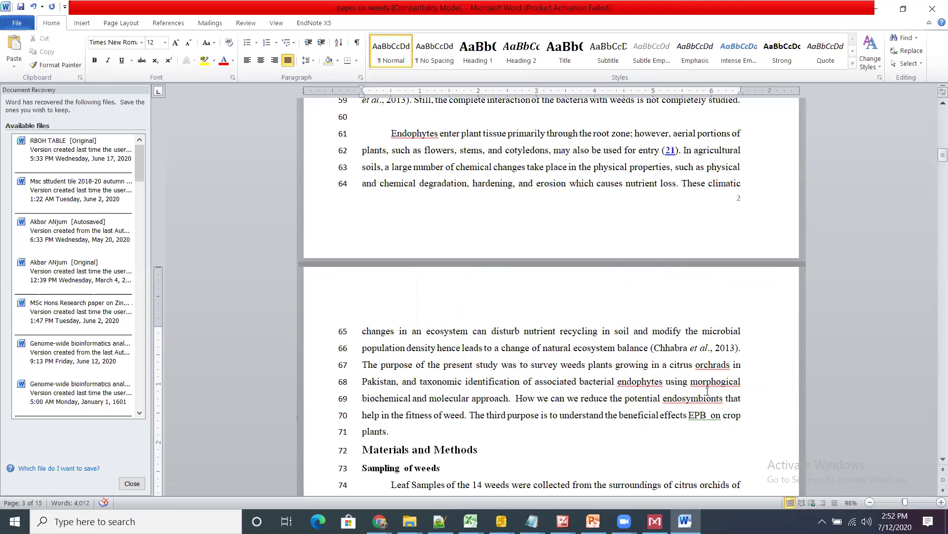
{"action": "right_click", "coordinate": [708, 416]}
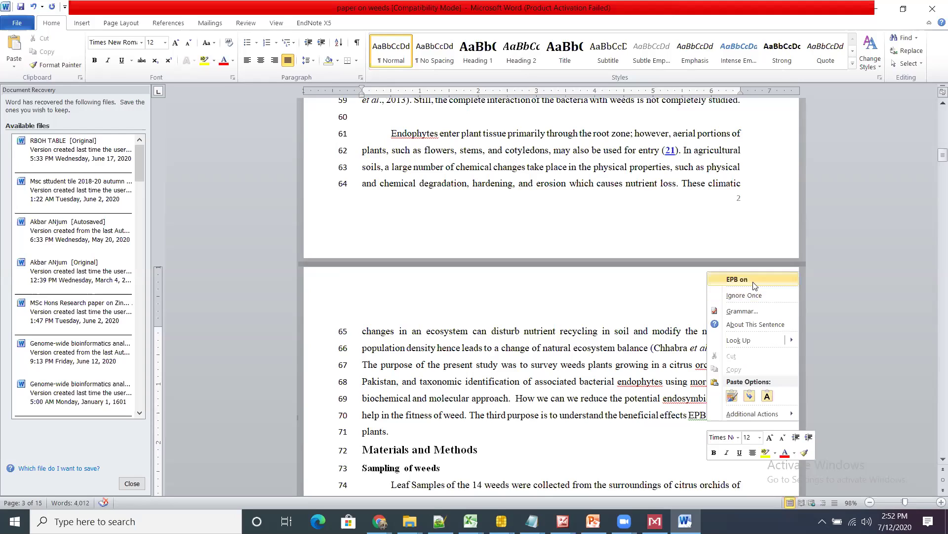
{"action": "left_click", "coordinate": [755, 282]}
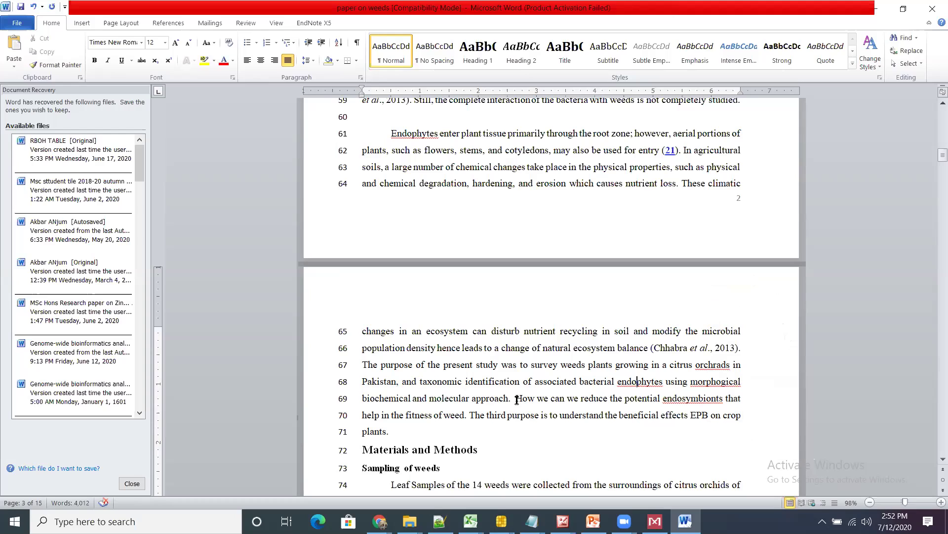
Delete the sentence on reducing potential endosymbionts that help weed fitness, and replace "third" with "2nd objective is" in the following sentence
{"action": "left_click_drag", "start_coordinate": [509, 399], "coordinate": [470, 416]}
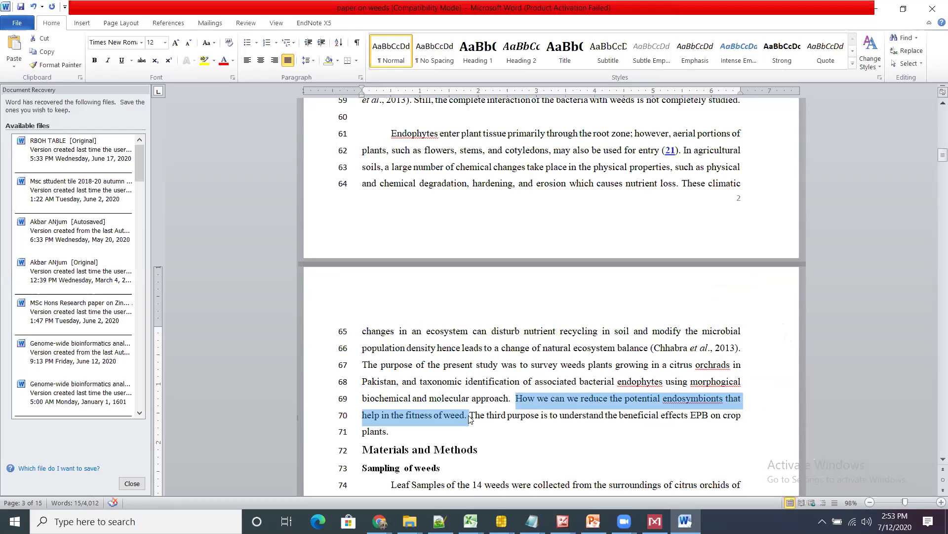
{"action": "key", "text": "Delete"}
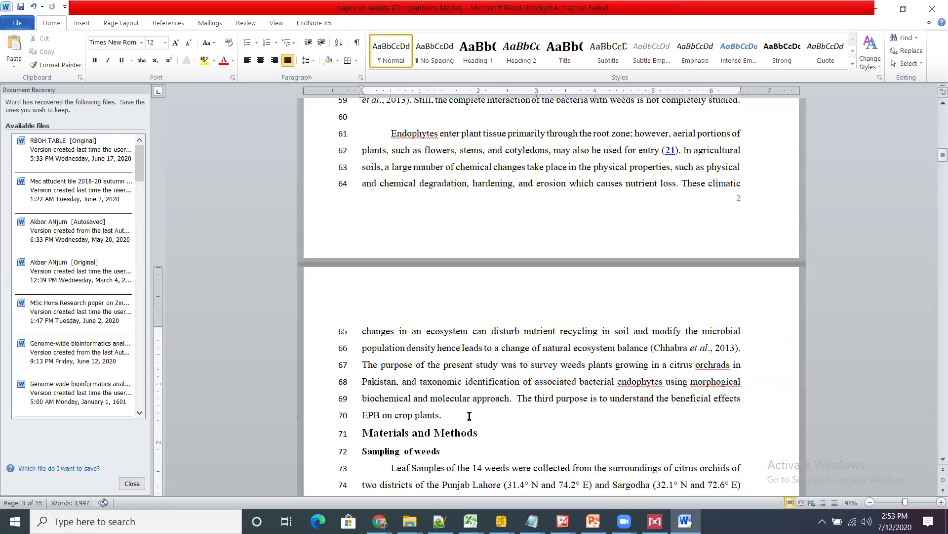
{"action": "double_click", "coordinate": [548, 399]}
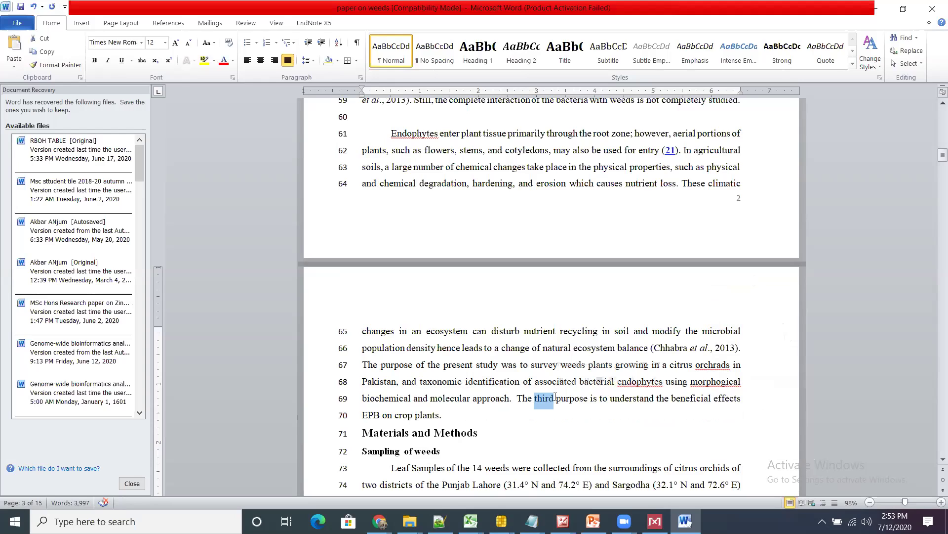
{"action": "type", "text": "2nd o"}
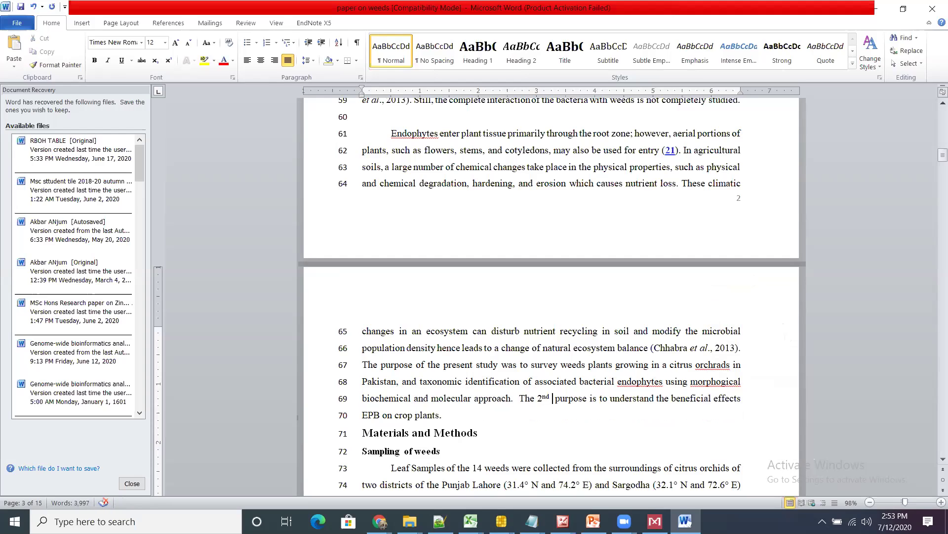
{"action": "type", "text": "bject"}
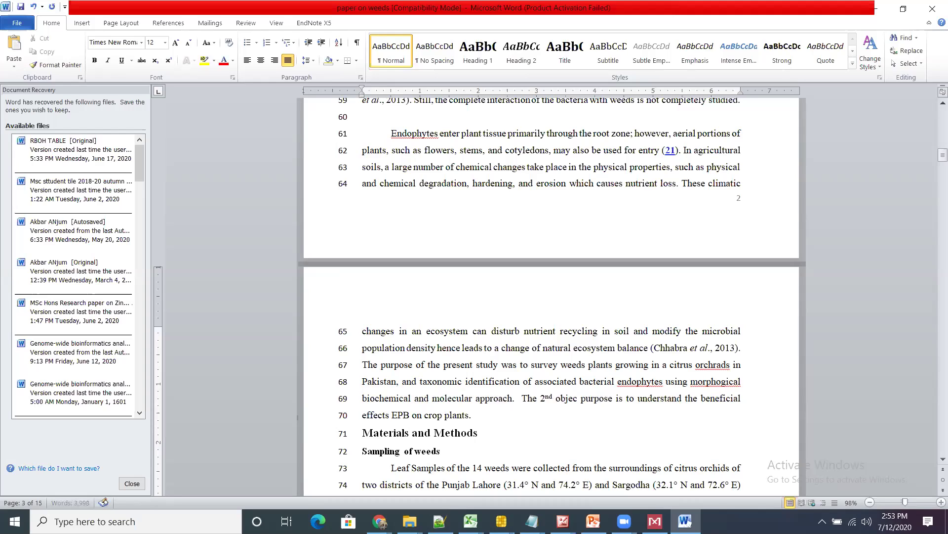
{"action": "type", "text": "ive is"}
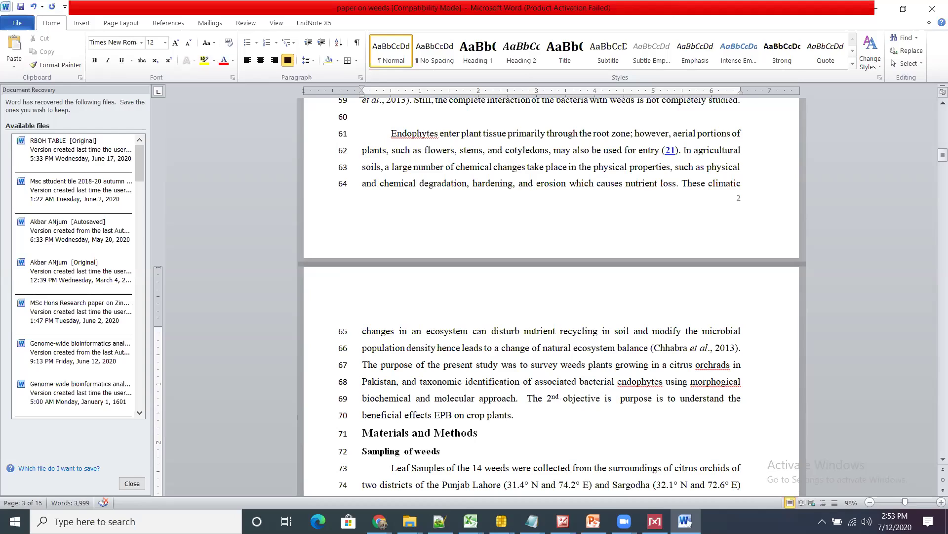
Insert "isolated from weeds" after "beneficial effects EPB" in the Introduction's last sentence
{"action": "left_click", "coordinate": [454, 415]}
{"action": "type", "text": "isolated "}
{"action": "type", "text": "from "}
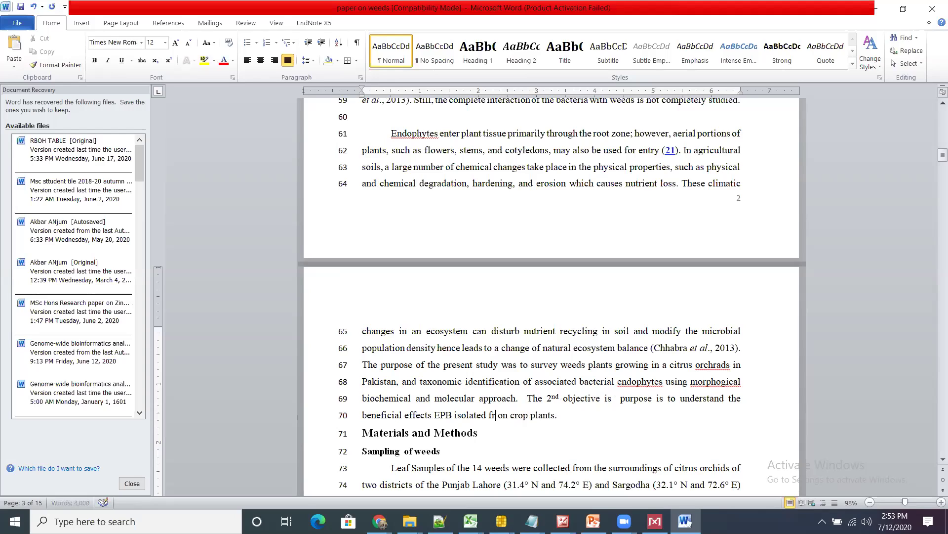
{"action": "type", "text": "weeds o"}
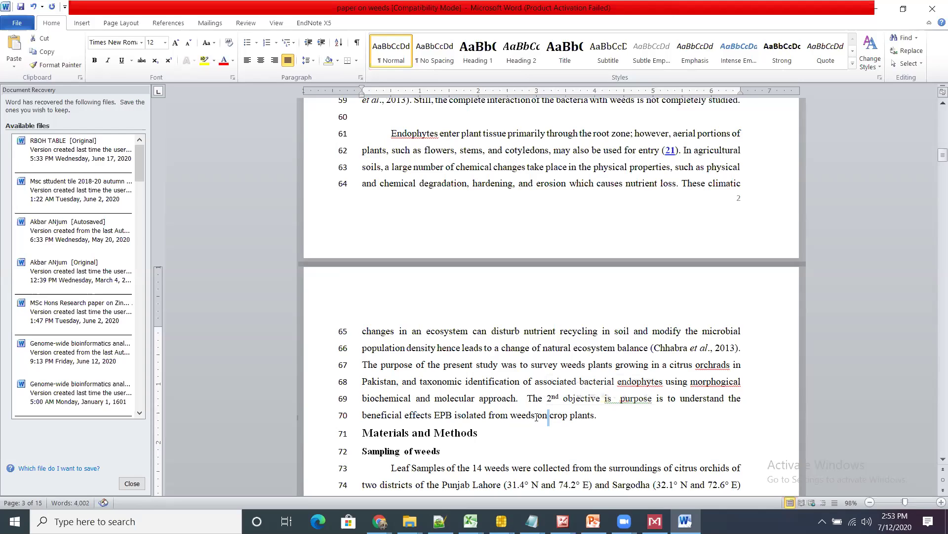
Change "crop plants" to "vegetable crop" at the end of the Introduction's last sentence
{"action": "left_click", "coordinate": [599, 418]}
{"action": "left_click_drag", "start_coordinate": [569, 416], "coordinate": [593, 416]}
{"action": "key", "text": "Delete"}
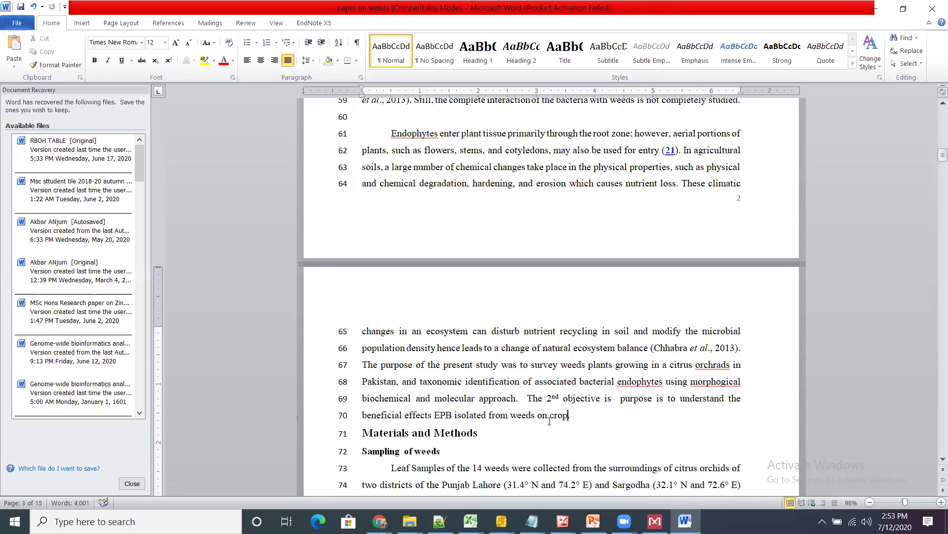
{"action": "type", "text": "veget able"}
{"action": "key", "text": "Down"}
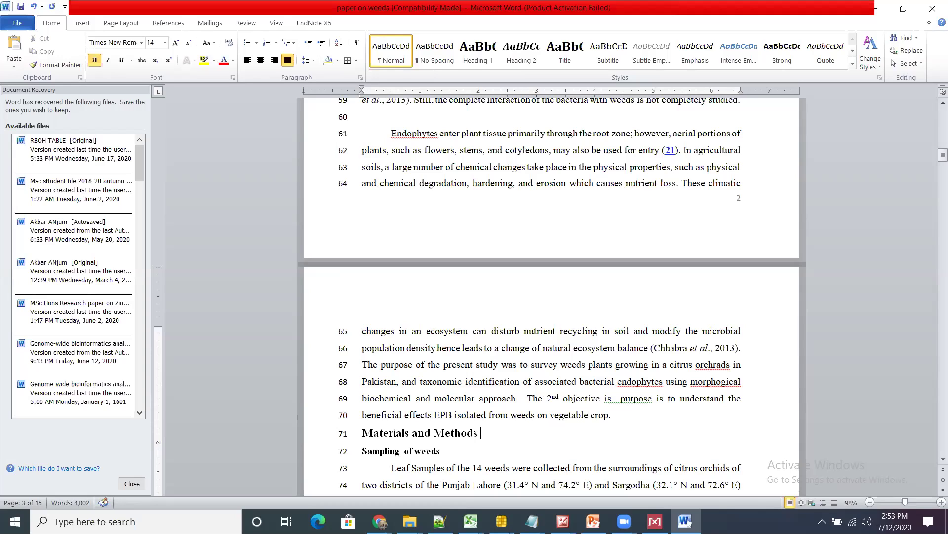
Correct the spacing in "is purpose" and replace "2nd" with "second" in the Introduction's last sentence
{"action": "right_click", "coordinate": [619, 399]}
{"action": "left_click", "coordinate": [712, 259]}
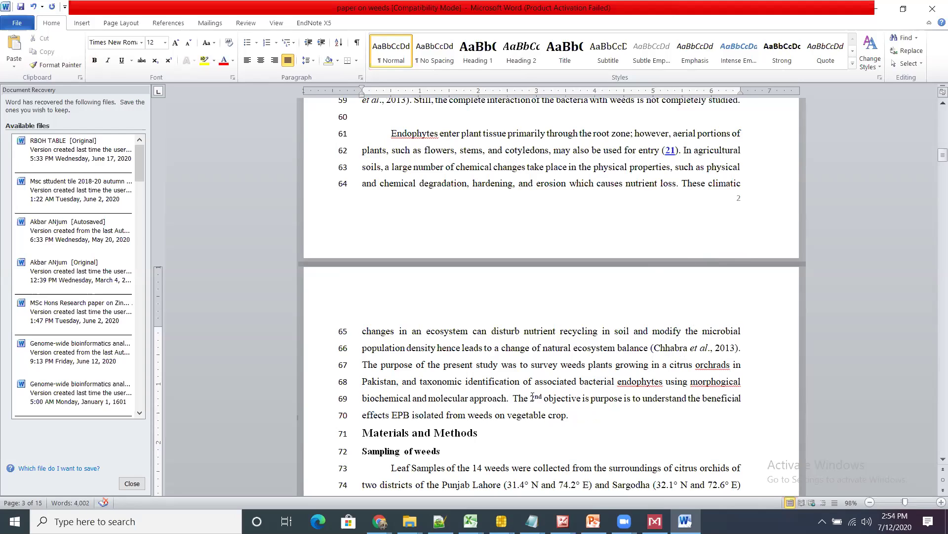
{"action": "left_click_drag", "start_coordinate": [531, 398], "coordinate": [543, 397]}
{"action": "key", "text": "BackSpace"}
{"action": "type", "text": "se"}
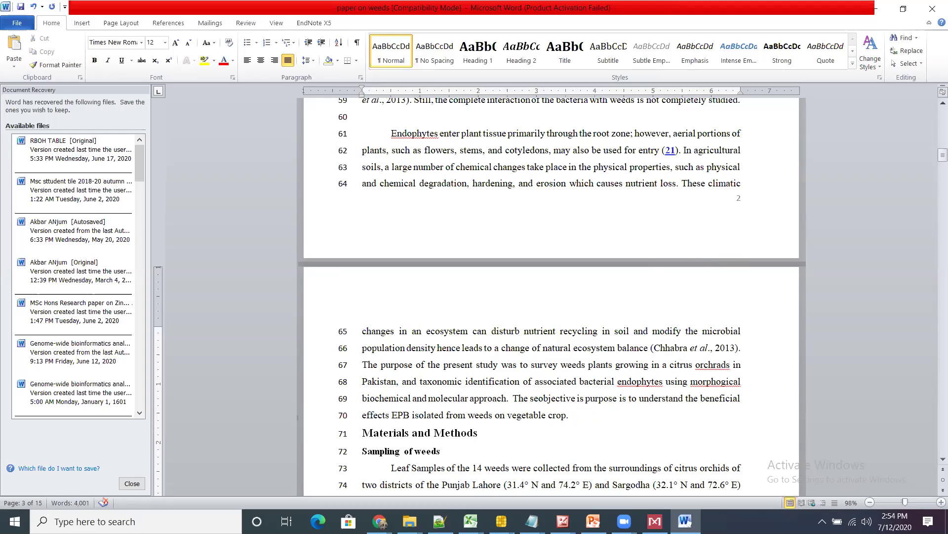
{"action": "type", "text": "cond"}
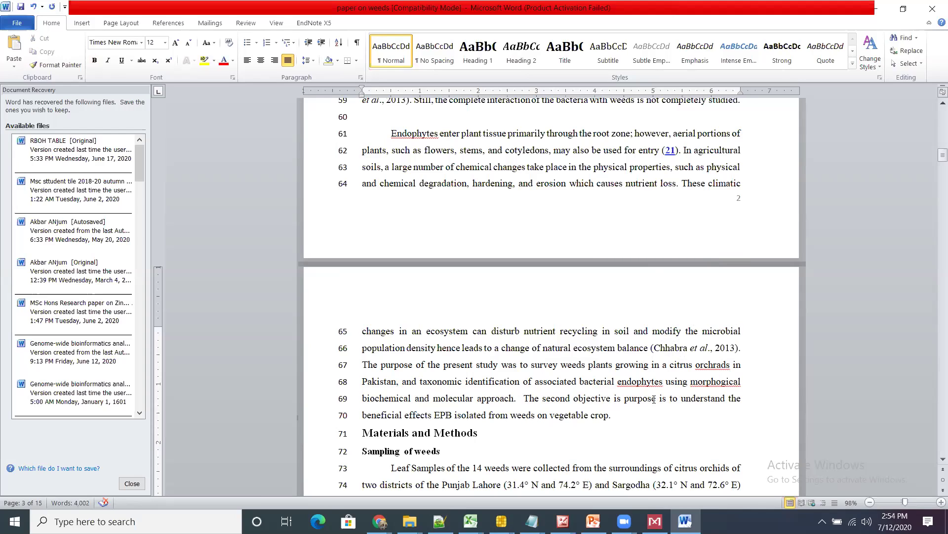
Delete the redundant words "is purpose" after "The second objective" in the Introduction's last sentence
{"action": "left_click_drag", "start_coordinate": [655, 399], "coordinate": [616, 404]}
{"action": "key", "text": "Delete"}
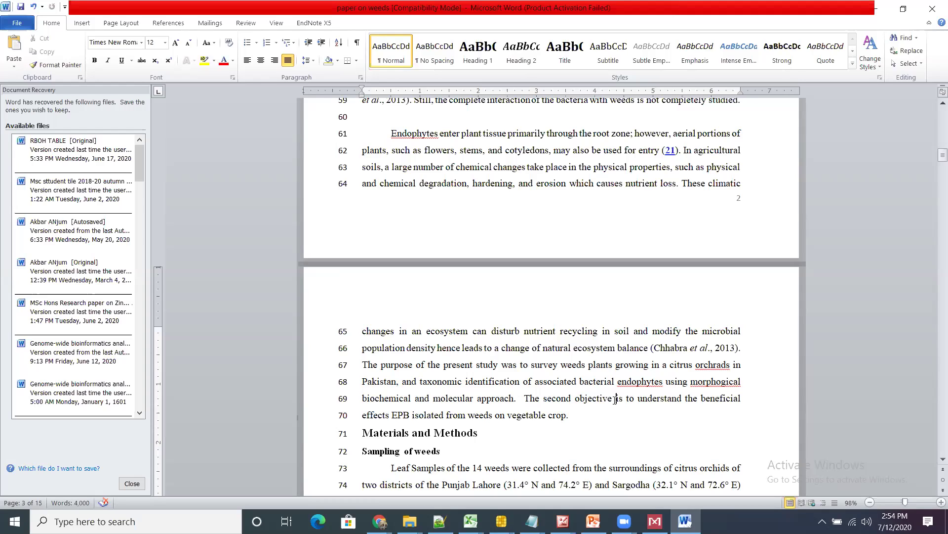
Correct "orchids" to "orchards" in the first sentence of the Sampling of weeds section
{"action": "key", "text": "Down"}
{"action": "key", "text": "Down"}
{"action": "key", "text": "Down"}
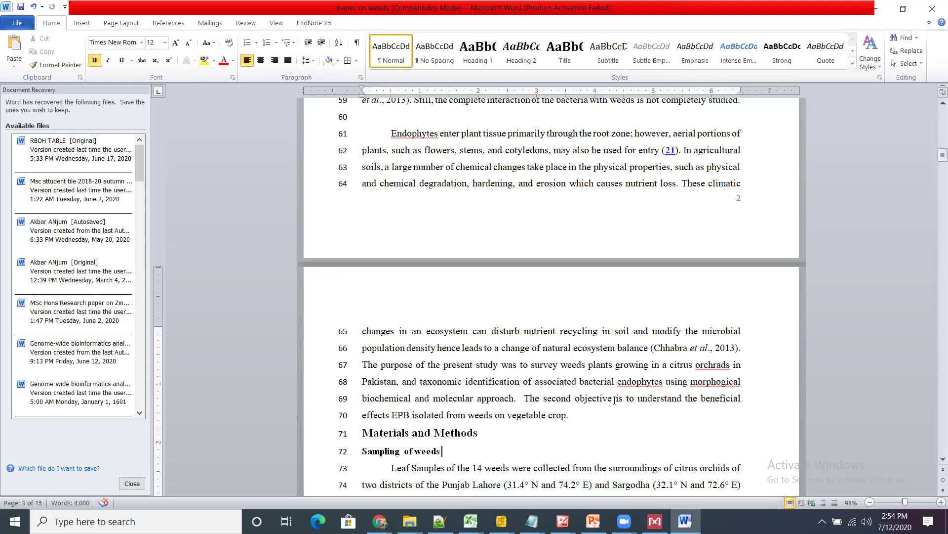
{"action": "key", "text": "Down"}
{"action": "key", "text": "Down"}
{"action": "key", "text": "Down"}
{"action": "key", "text": "Down"}
{"action": "key", "text": "Down"}
{"action": "key", "text": "Down"}
{"action": "key", "text": "Down"}
{"action": "key", "text": "Down"}
{"action": "key", "text": "Down"}
{"action": "key", "text": "Down"}
{"action": "key", "text": "Down"}
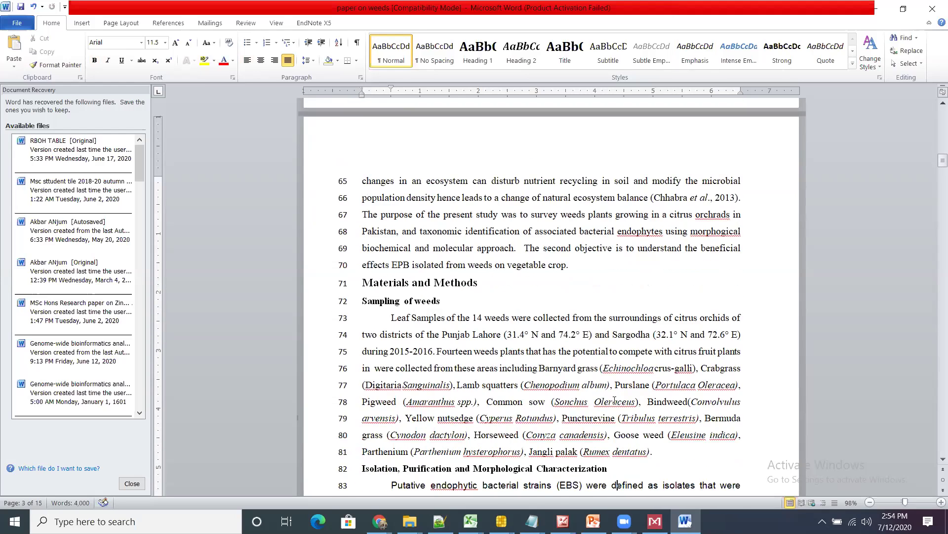
{"action": "key", "text": "Down"}
{"action": "key", "text": "Down"}
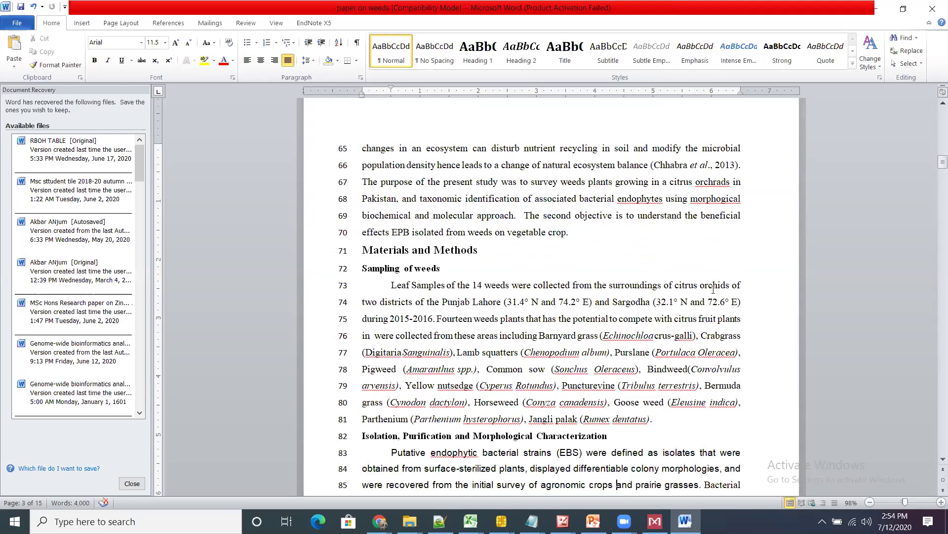
{"action": "right_click", "coordinate": [709, 289]}
{"action": "key", "text": "Escape"}
{"action": "key", "text": "ctrl+z"}
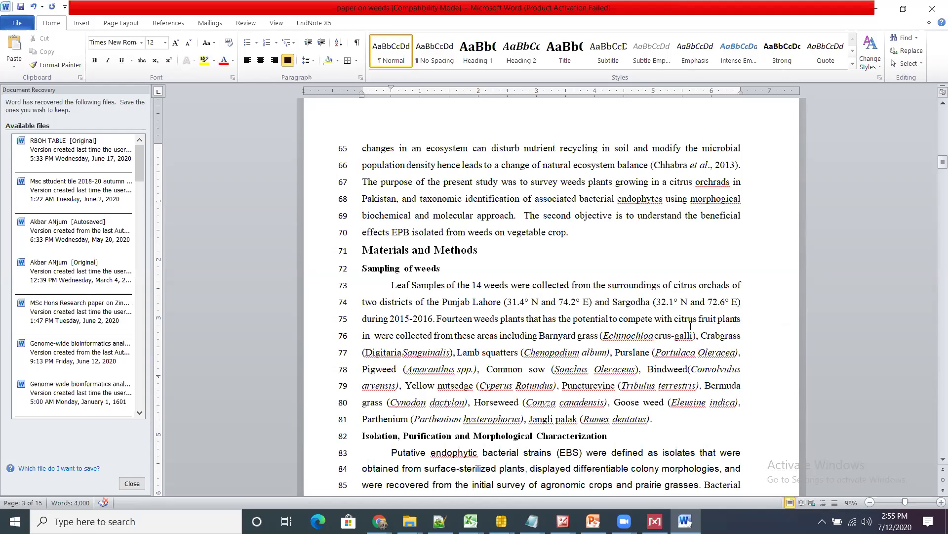
{"action": "right_click", "coordinate": [717, 286]}
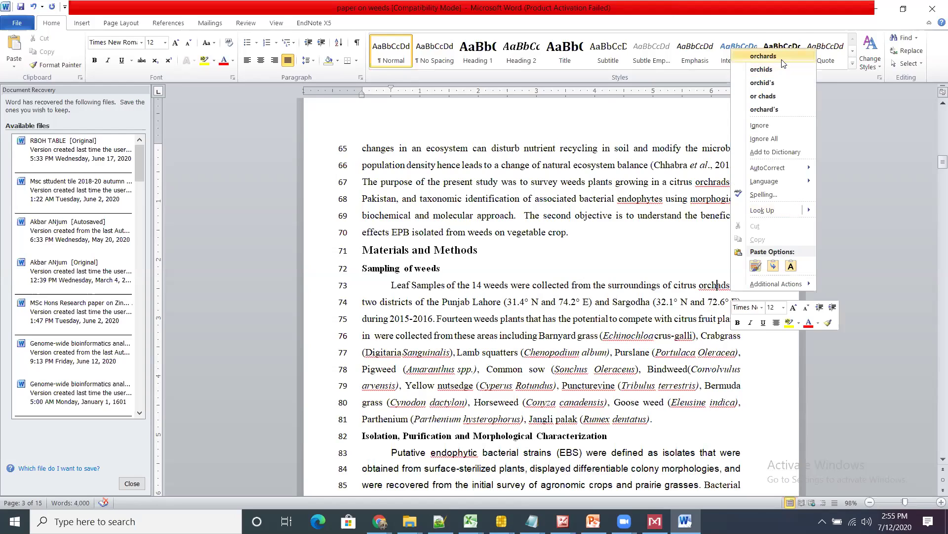
{"action": "left_click", "coordinate": [763, 56]}
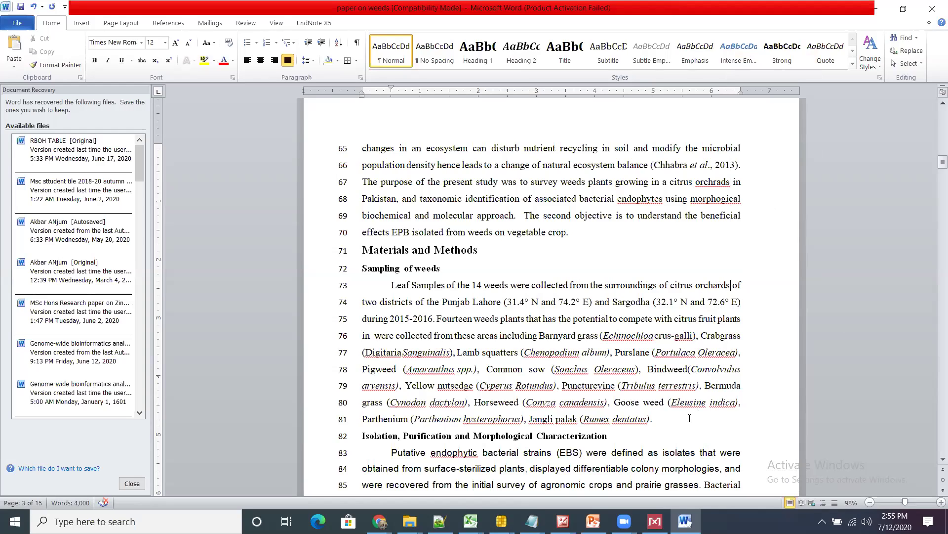
Reword the collection sites in the first Sampling of weeds sentence to "from citrus orchards and their surrounding from two districts"
{"action": "left_click_drag", "start_coordinate": [671, 283], "coordinate": [591, 284]}
{"action": "key", "text": "Delete"}
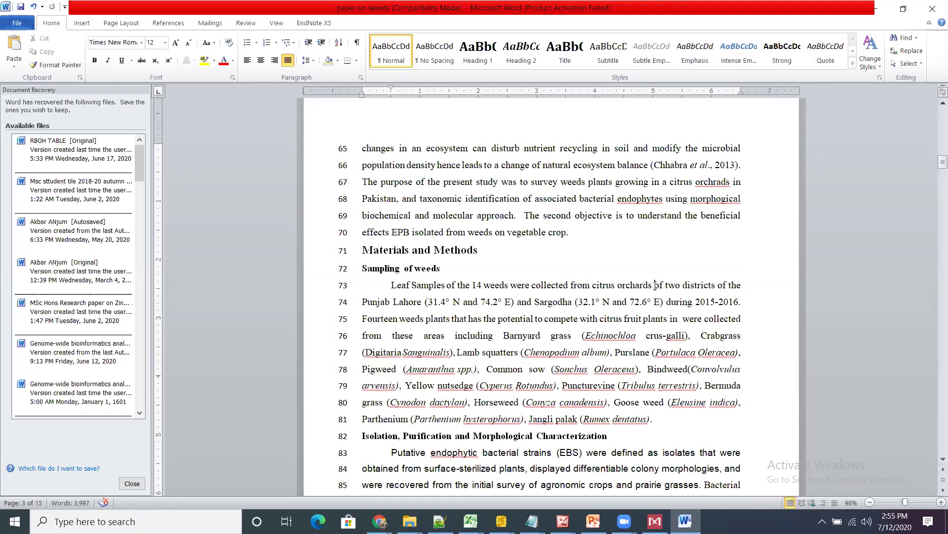
{"action": "type", "text": "and t"}
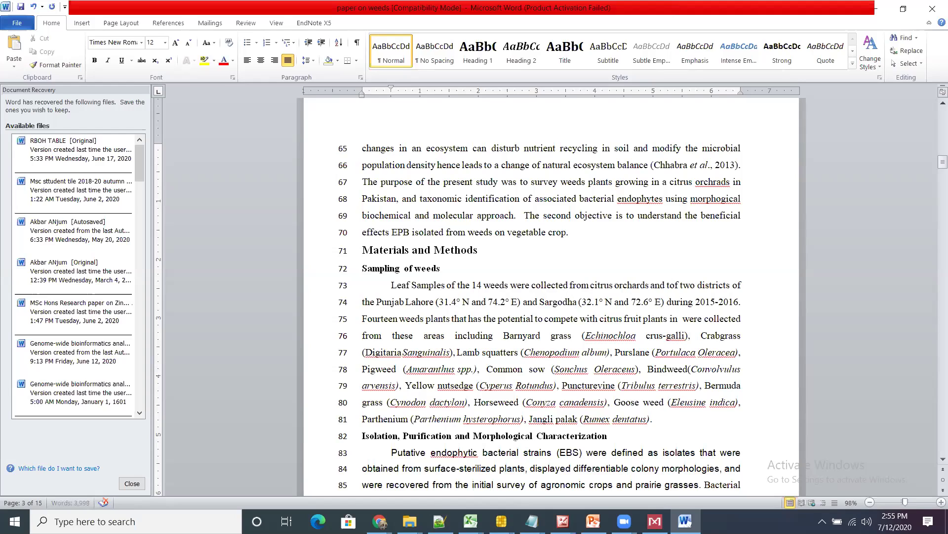
{"action": "type", "text": "heir surrou"}
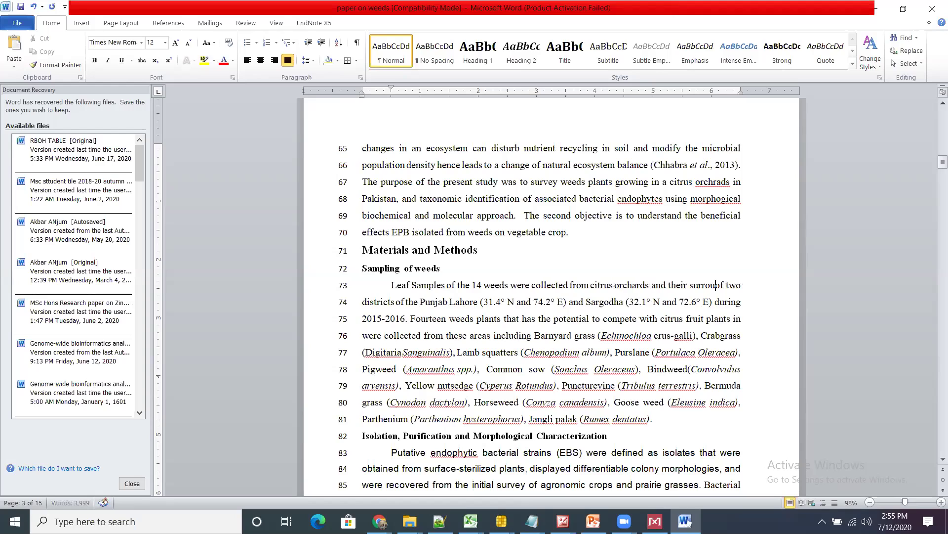
{"action": "type", "text": "nding"}
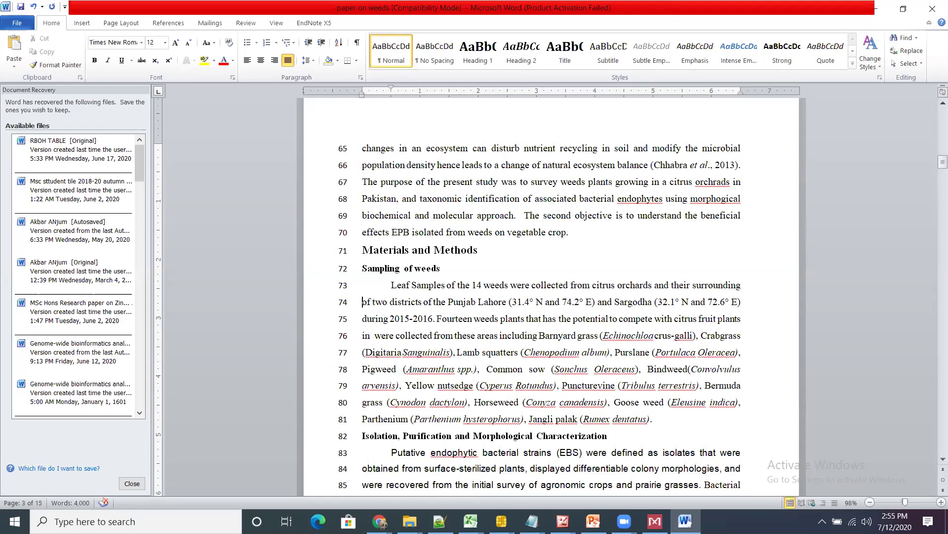
{"action": "type", "text": "from"}
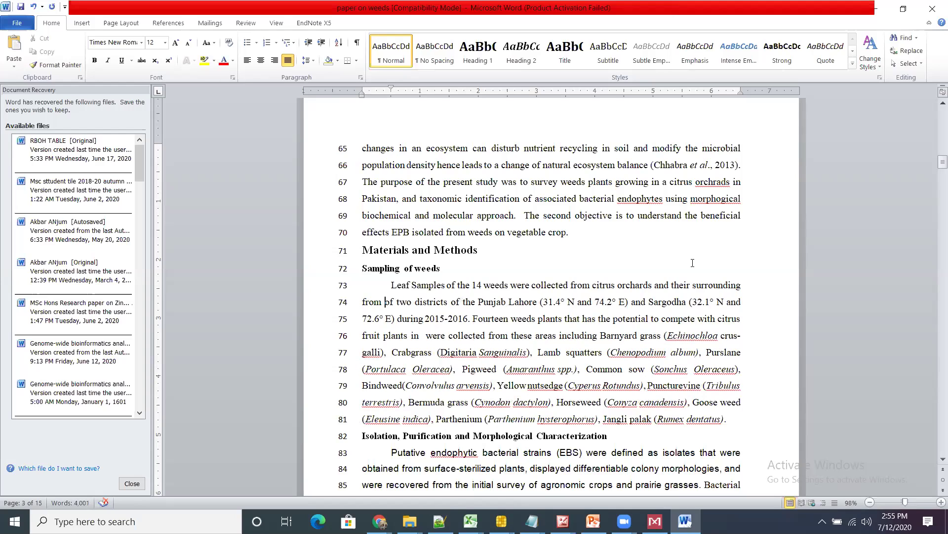
{"action": "key", "text": "Delete"}
{"action": "key", "text": "Delete"}
{"action": "key", "text": "Delete"}
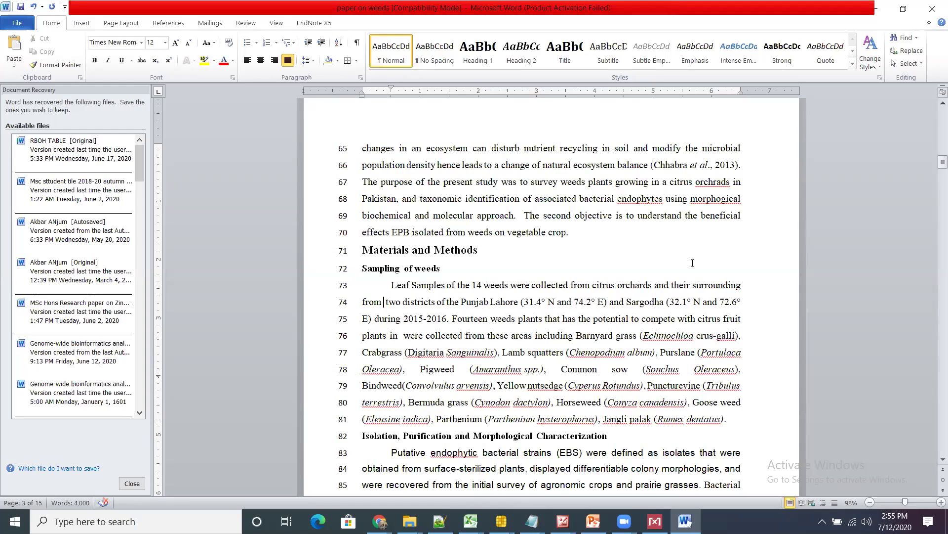
Insert "Pakistan" after "Punjab" and enclose the Lahore and Sargodha locations with their coordinates in a single pair of parentheses
{"action": "left_click", "coordinate": [490, 301]}
{"action": "type", "text": "Pakistan"}
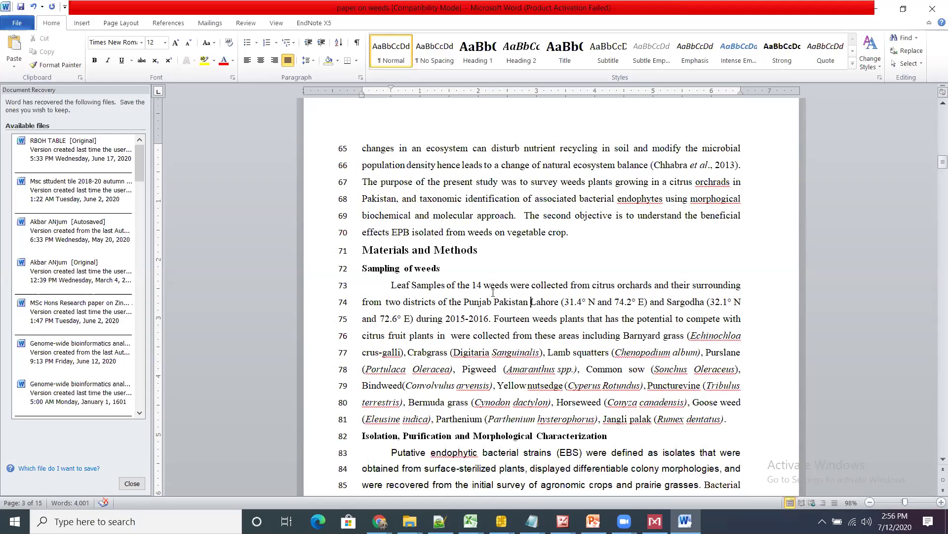
{"action": "type", "text": "("}
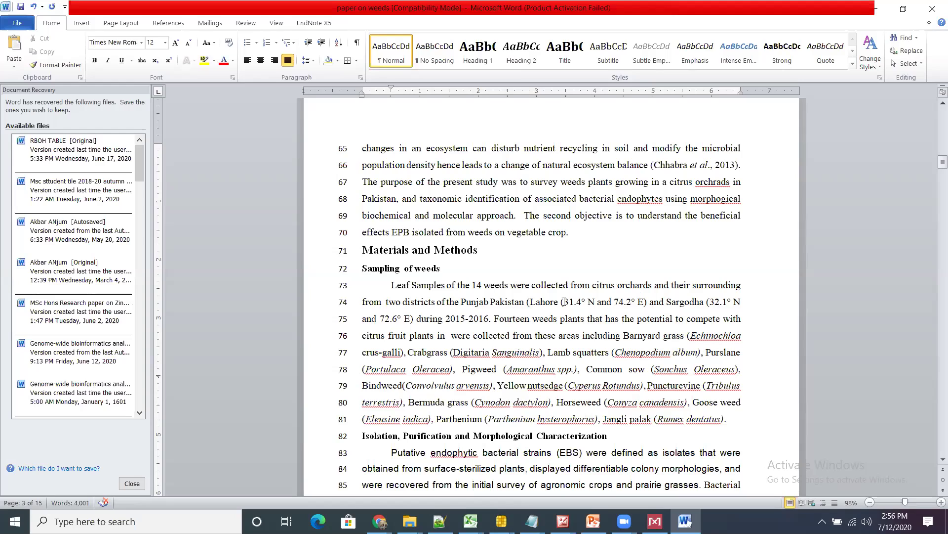
{"action": "key", "text": "BackSpace"}
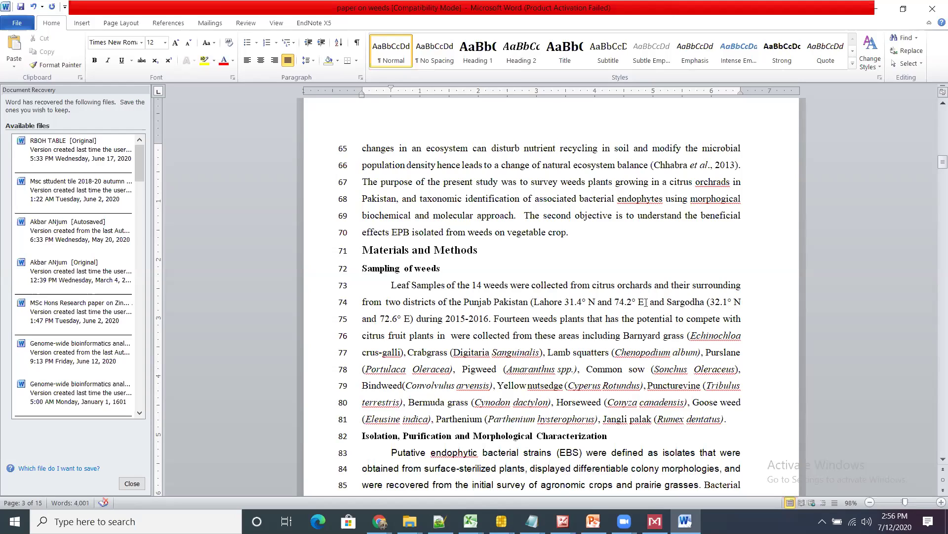
{"action": "key", "text": "BackSpace"}
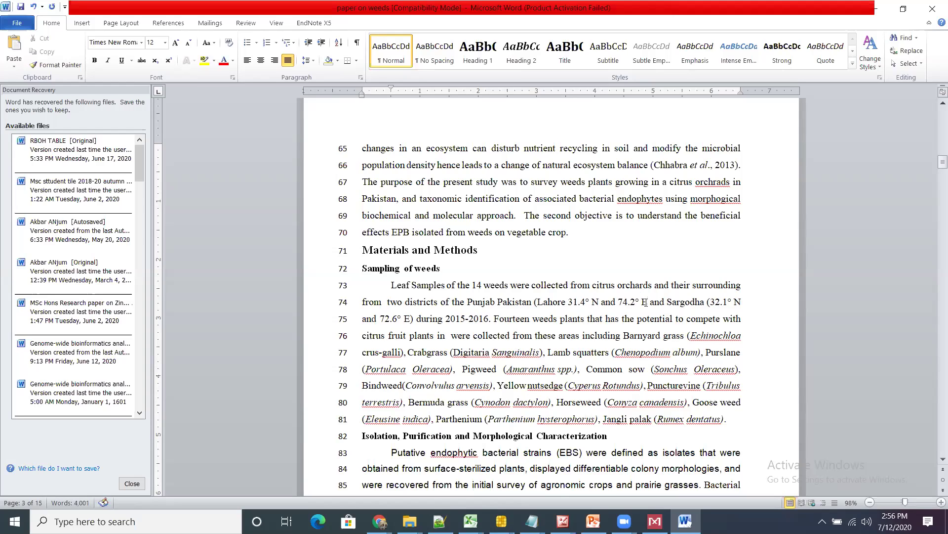
{"action": "left_click", "coordinate": [711, 302]}
{"action": "key", "text": "BackSpace"}
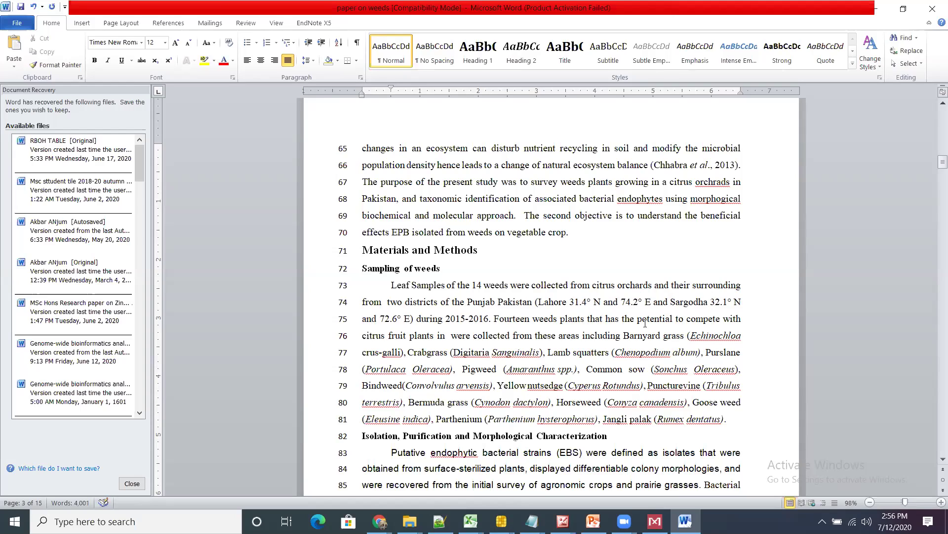
{"action": "left_click", "coordinate": [412, 319]}
{"action": "key", "text": "BackSpace"}
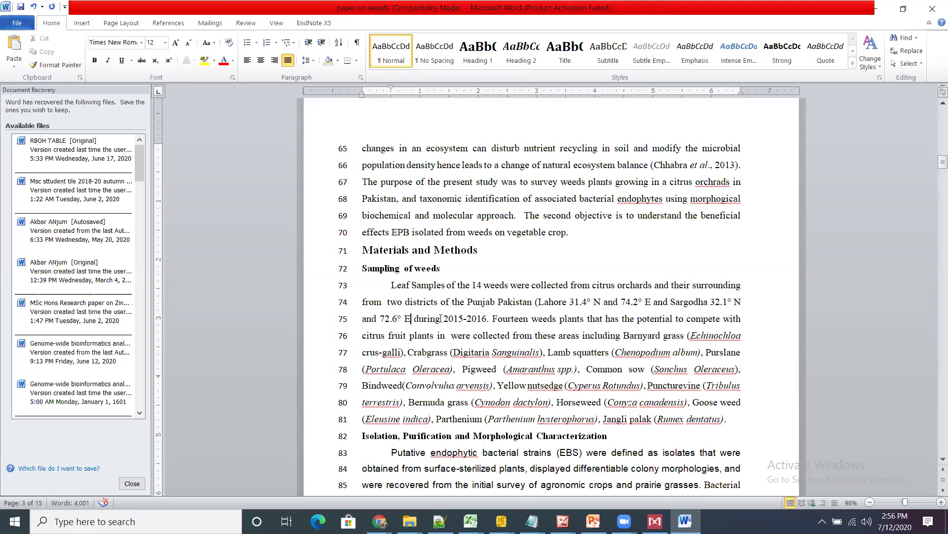
{"action": "type", "text": ")"}
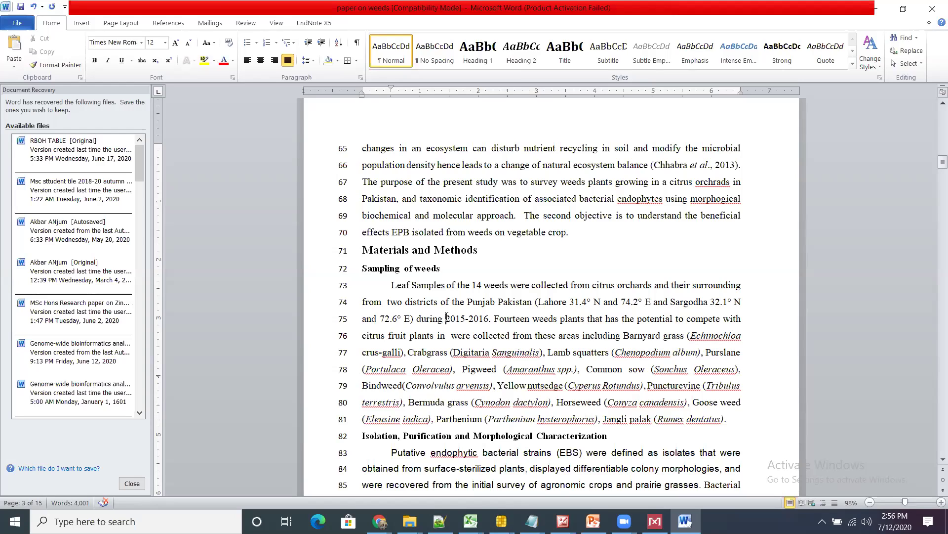
Insert "after the monsoon season in" before "2015-2016" in the first Sampling of weeds sentence
{"action": "left_click", "coordinate": [446, 319]}
{"action": "type", "text": "after the moon"}
{"action": "key", "text": "BackSpace"}
{"action": "key", "text": "BackSpace"}
{"action": "type", "text": "nsoon season in"}
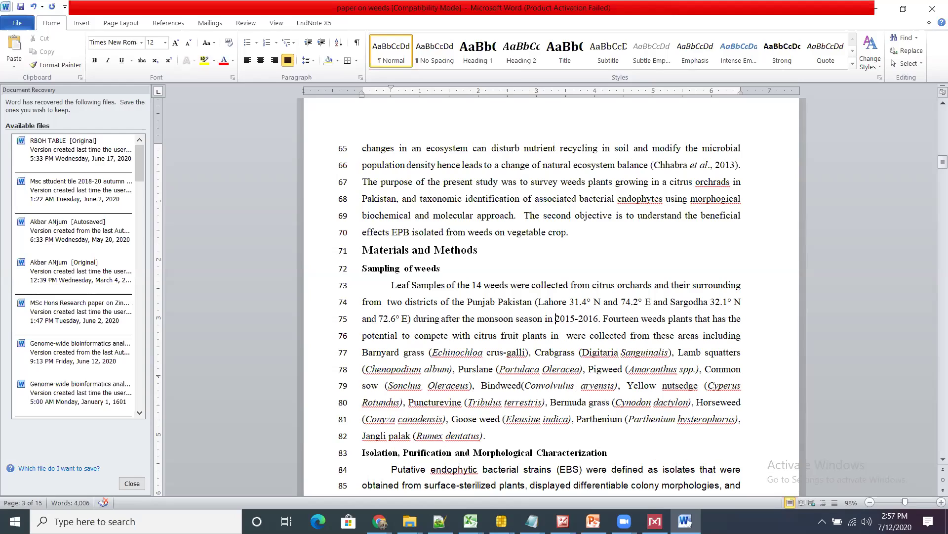
Delete "14" before "weeds" in the first sampling sentence and the stray "in" after "citrus fruit plants" in the second
{"action": "double_click", "coordinate": [474, 285]}
{"action": "key", "text": "Delete"}
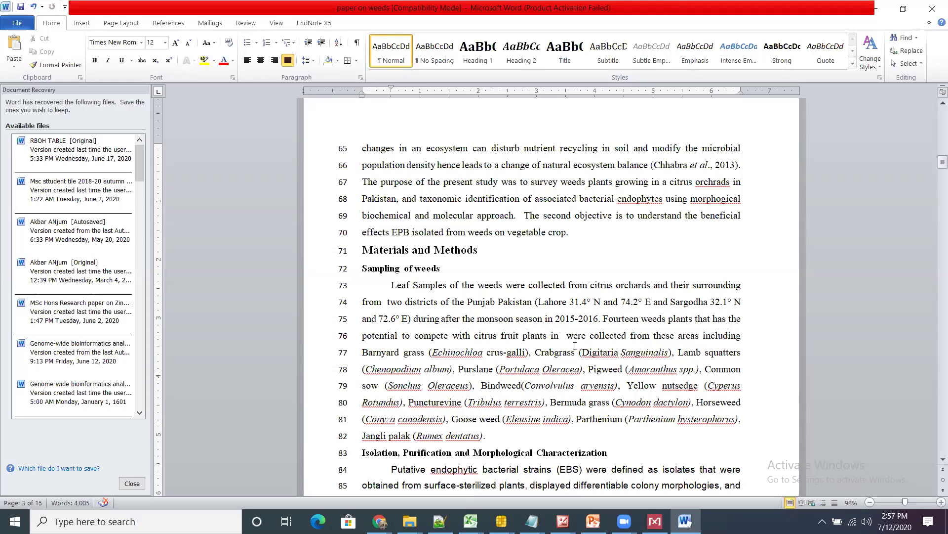
{"action": "double_click", "coordinate": [548, 336]}
{"action": "key", "text": "Delete"}
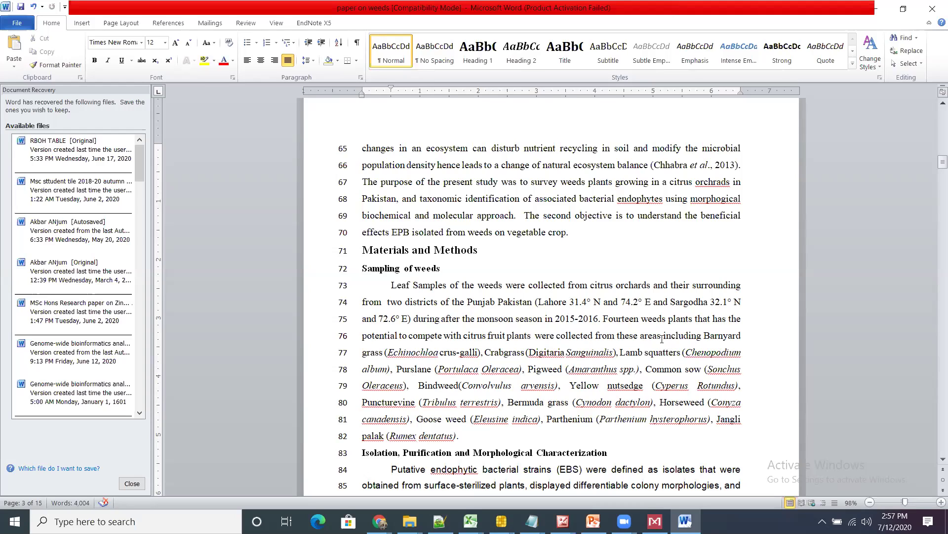
End the sentence after "were collected" with a period and remove "from these areas including" before "Barnyard grass"
{"action": "left_click", "coordinate": [593, 336]}
{"action": "type", "text": "."}
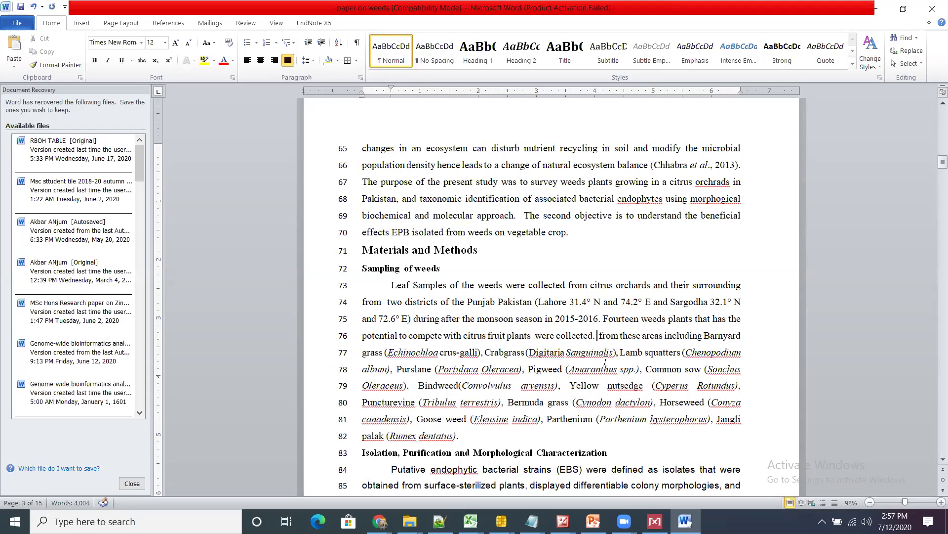
{"action": "left_click", "coordinate": [599, 335]}
{"action": "left_click_drag", "start_coordinate": [599, 336], "coordinate": [679, 338]}
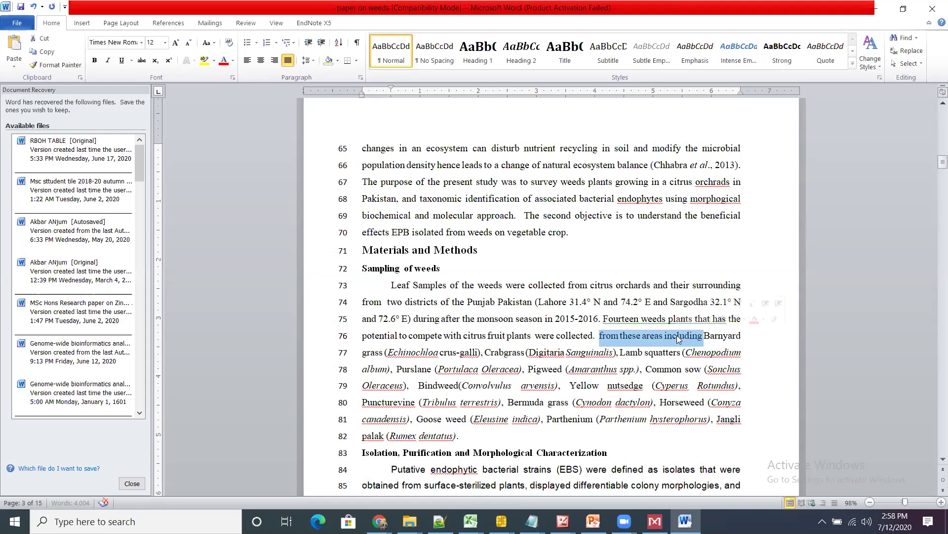
{"action": "type", "text": "The"}
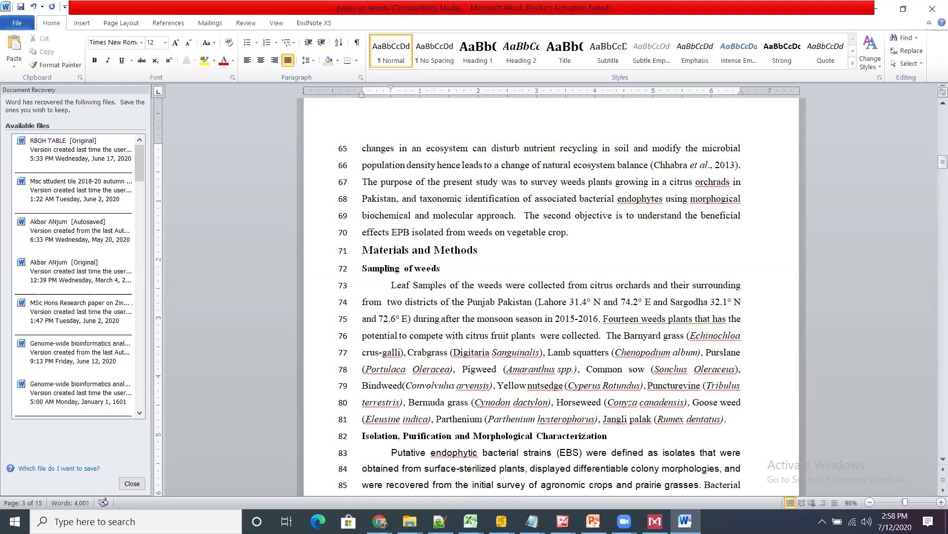
{"action": "key", "text": "BackSpace"}
{"action": "key", "text": "BackSpace"}
{"action": "key", "text": "BackSpace"}
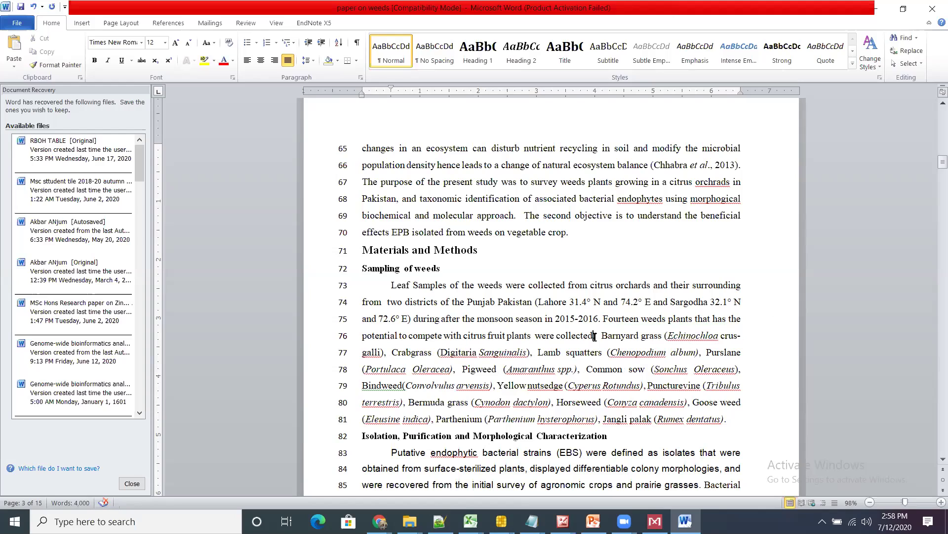
Replace the period after "were collected" with "in including" so the sentence runs on into the weed list
{"action": "left_click_drag", "start_coordinate": [593, 336], "coordinate": [598, 336]}
{"action": "key", "text": "Delete"}
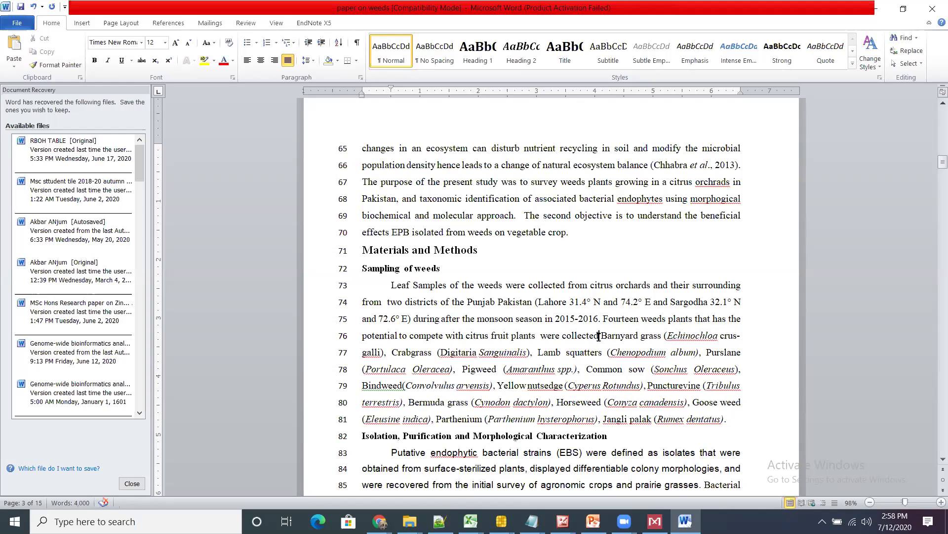
{"action": "type", "text": "in clu "}
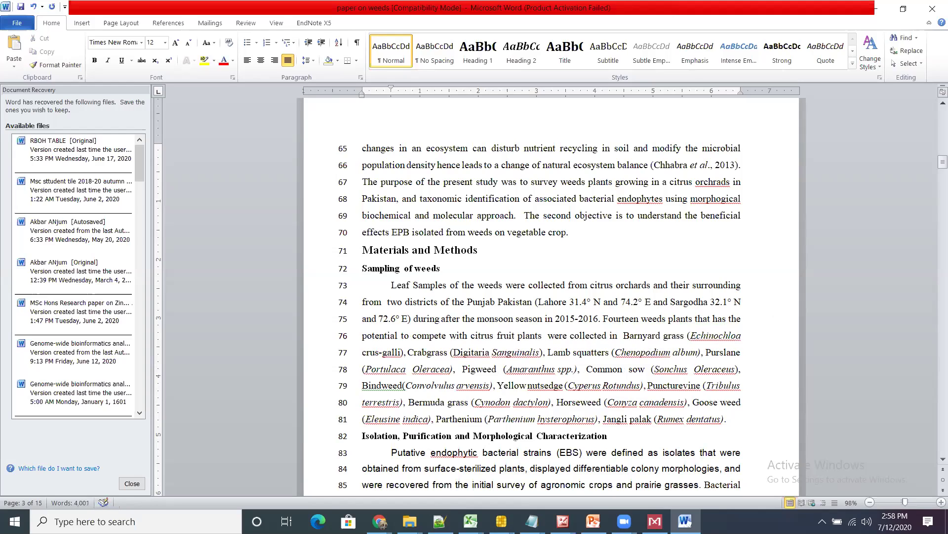
{"action": "type", "text": "ding"}
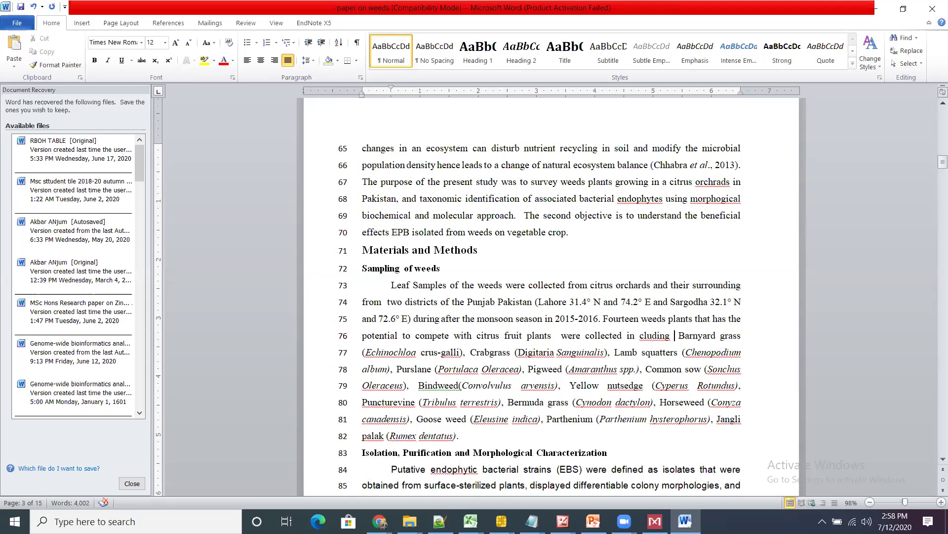
{"action": "left_click", "coordinate": [638, 327]}
{"action": "key", "text": "BackSpace"}
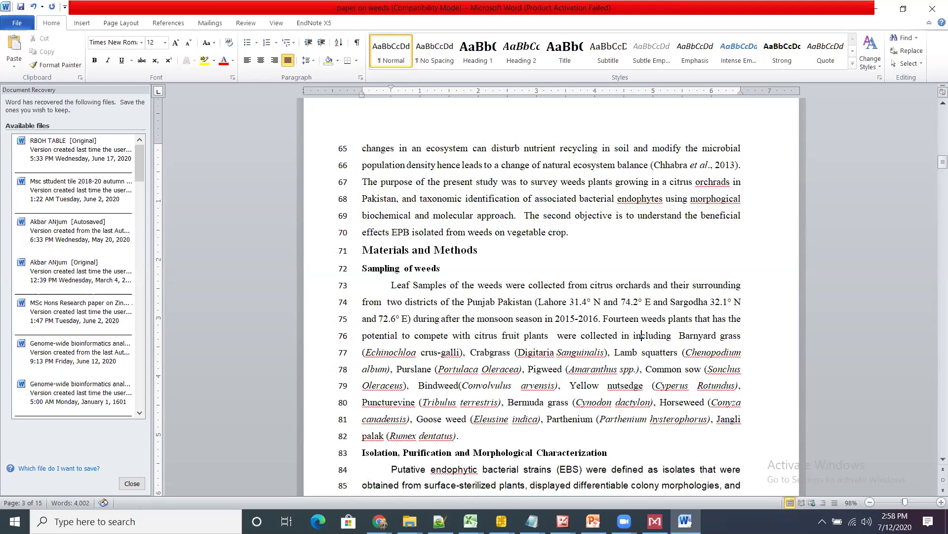
Shorten "Putative endophytic bacterial strains (EBS)" to "Putative EBS" at the start of the Isolation, Purification and Morphological Characterization section
{"action": "scroll", "coordinate": [642, 485], "scroll_direction": "down", "scroll_amount": 3}
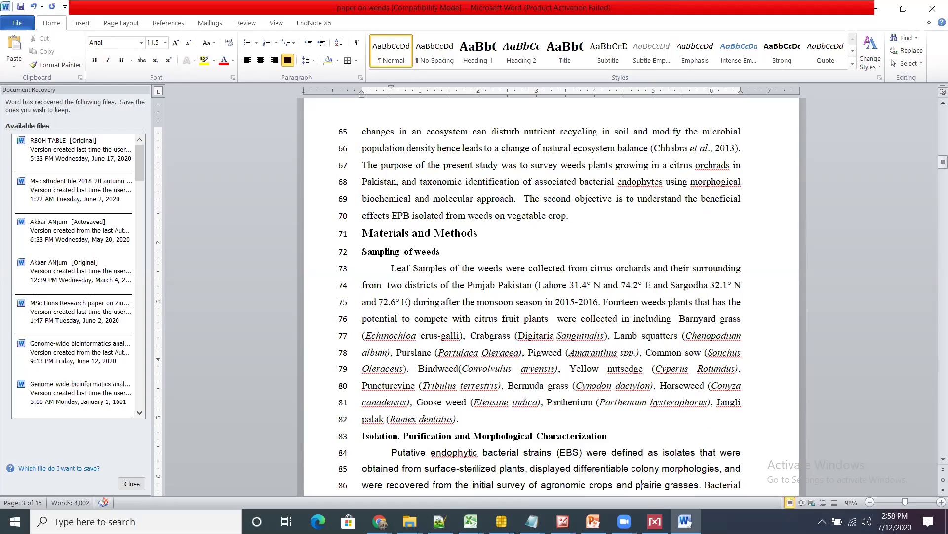
{"action": "scroll", "coordinate": [642, 485], "scroll_direction": "down", "scroll_amount": 1}
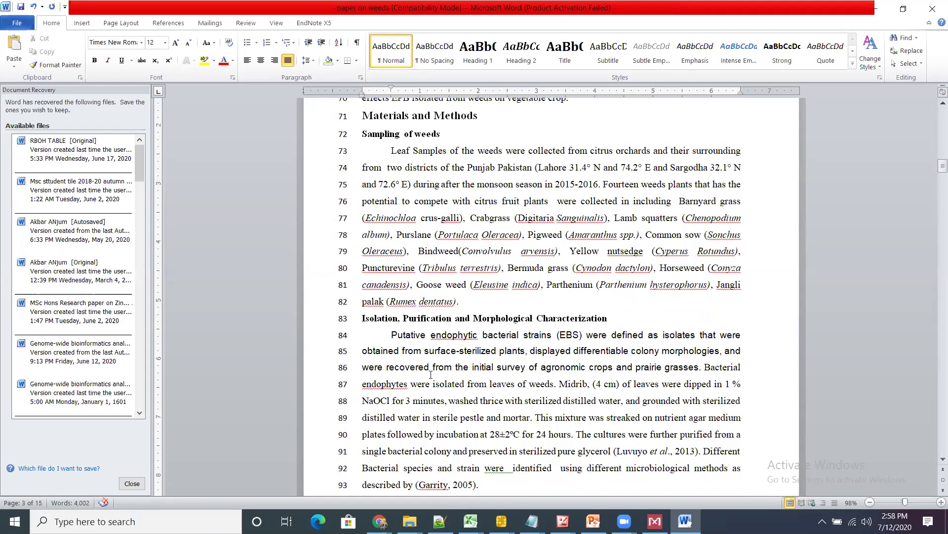
{"action": "left_click_drag", "start_coordinate": [431, 334], "coordinate": [561, 332]}
{"action": "key", "text": "Delete"}
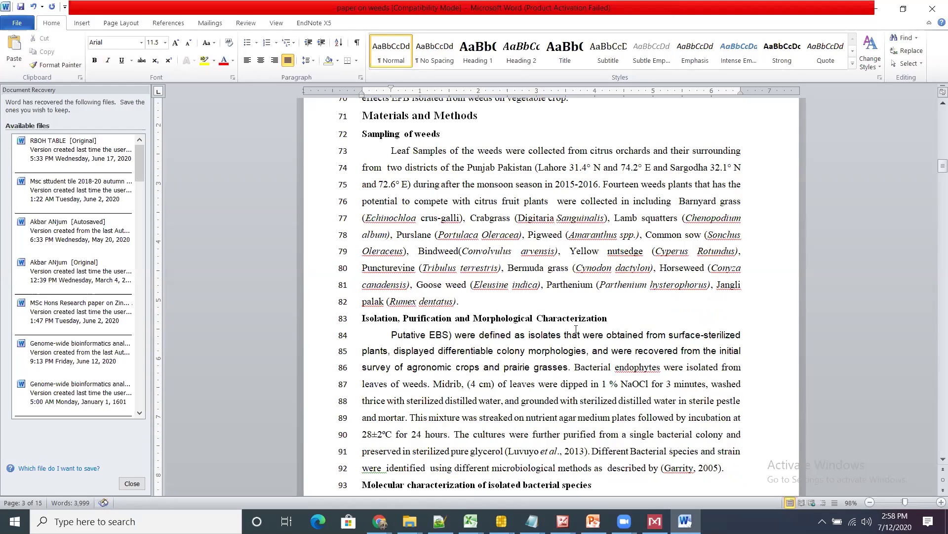
{"action": "left_click", "coordinate": [455, 335]}
{"action": "key", "text": "BackSpace"}
{"action": "key", "text": "BackSpace"}
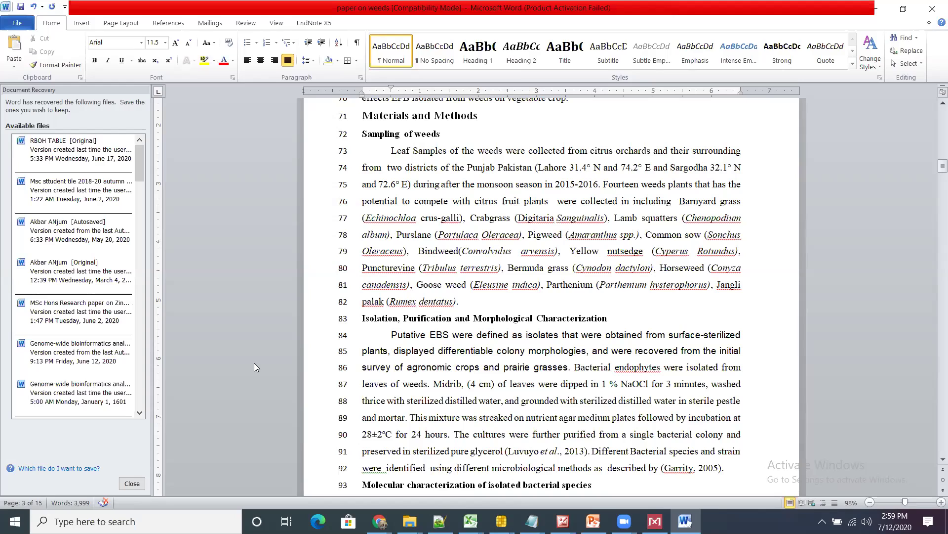
Change "plants," to "plant tissues," after "surface-sterilized" in the Putative EBS sentence
{"action": "left_click", "coordinate": [387, 348]}
{"action": "key", "text": "BackSpace"}
{"action": "key", "text": "BackSpace"}
{"action": "type", "text": "tissu,"}
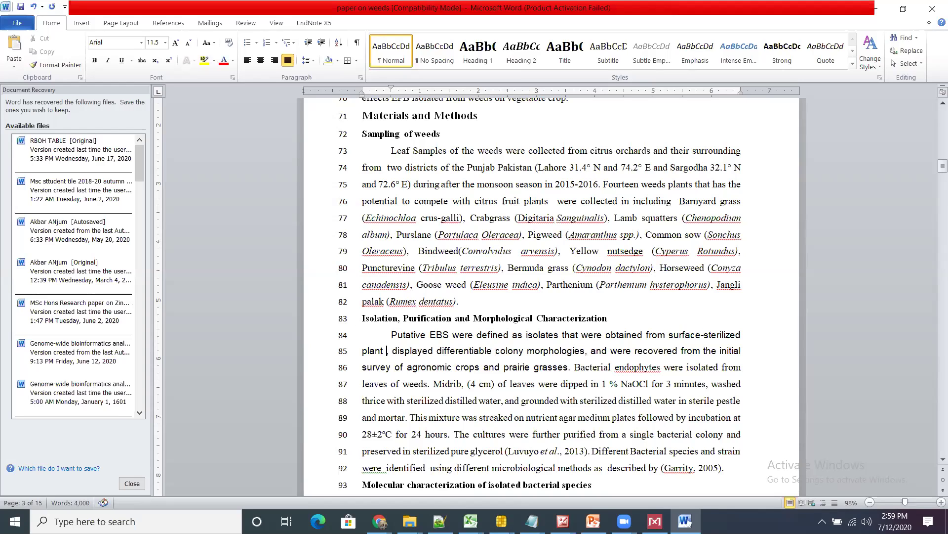
{"action": "type", "text": "s"}
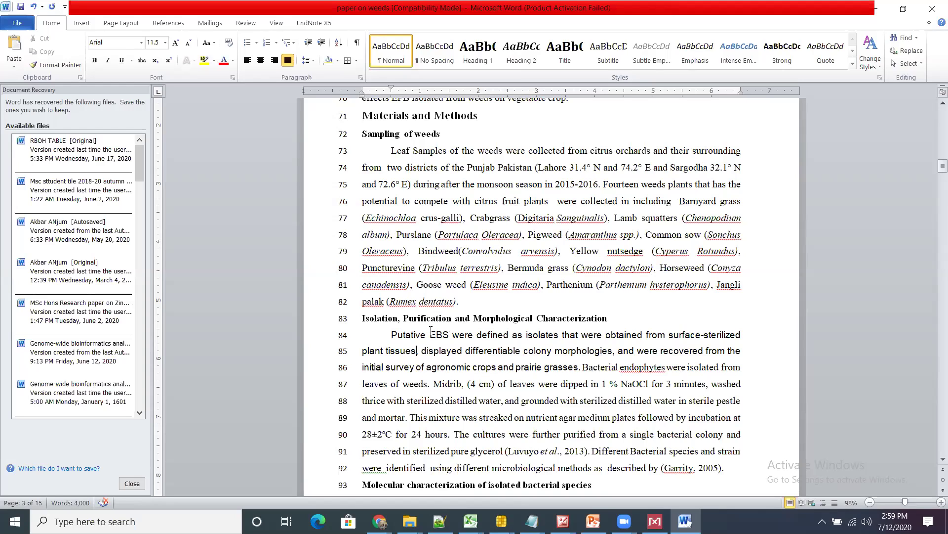
Remove "agronomic crops and prairie grasses" after "initial survey of" in the Putative EBS sentence
{"action": "left_click_drag", "start_coordinate": [426, 367], "coordinate": [572, 367]}
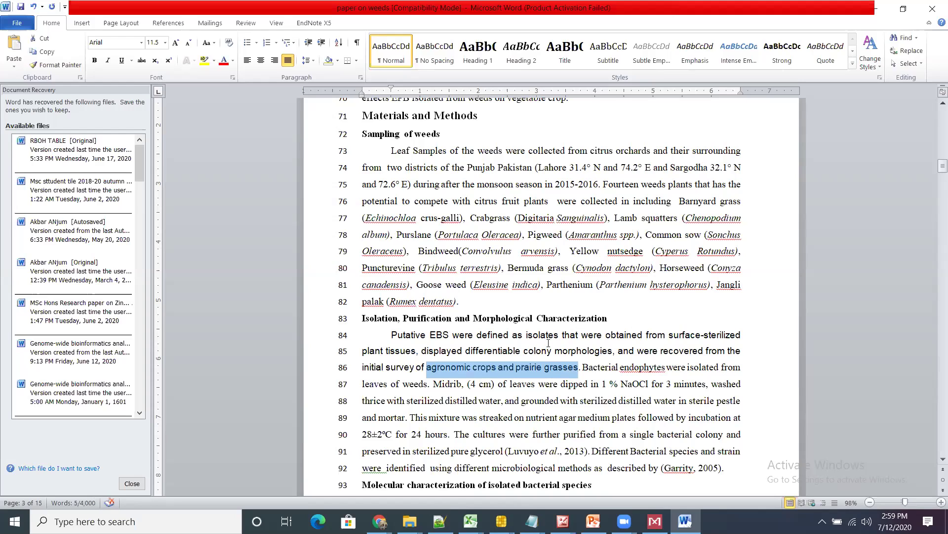
{"action": "type", "text": "citrus"}
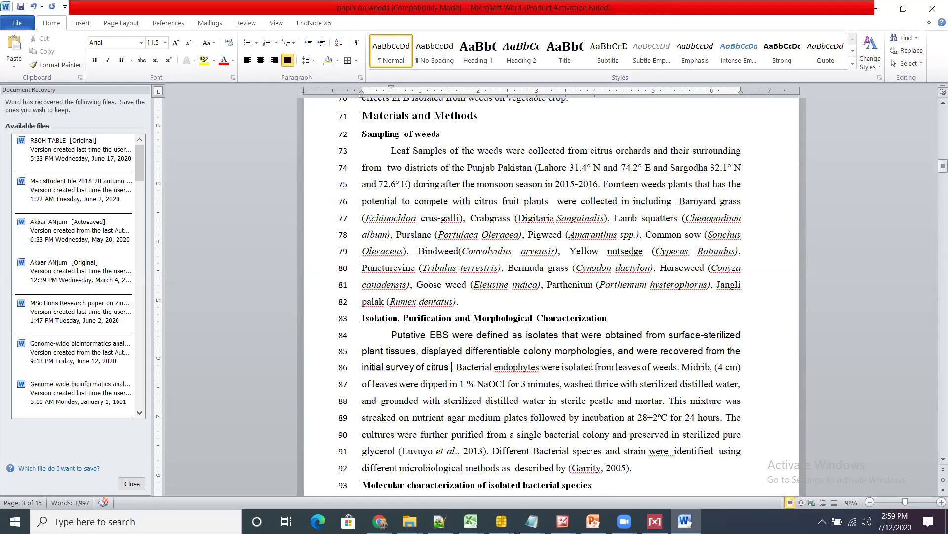
{"action": "type", "text": "wee"}
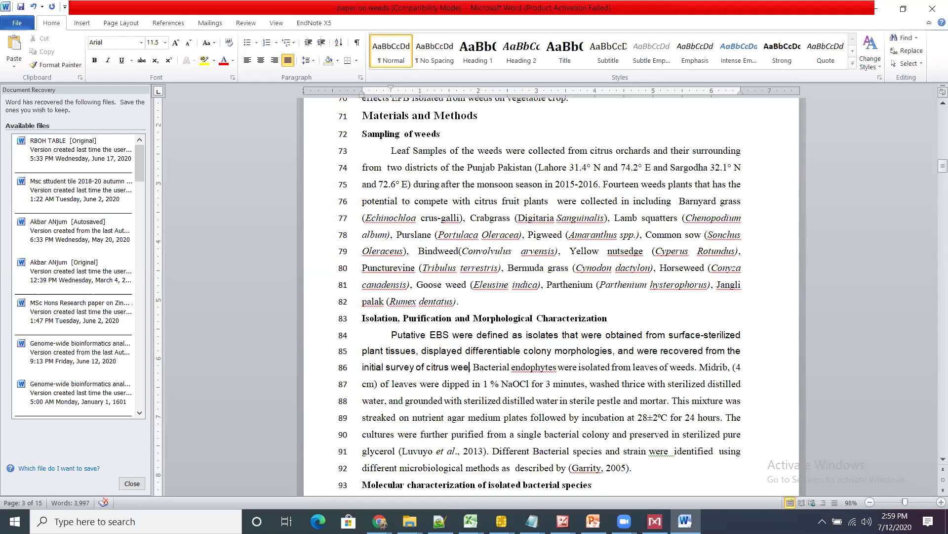
{"action": "key", "text": "BackSpace"}
{"action": "key", "text": "BackSpace"}
{"action": "key", "text": "BackSpace"}
{"action": "key", "text": "BackSpace"}
{"action": "key", "text": "BackSpace"}
{"action": "key", "text": "BackSpace"}
{"action": "key", "text": "BackSpace"}
{"action": "key", "text": "BackSpace"}
{"action": "key", "text": "BackSpace"}
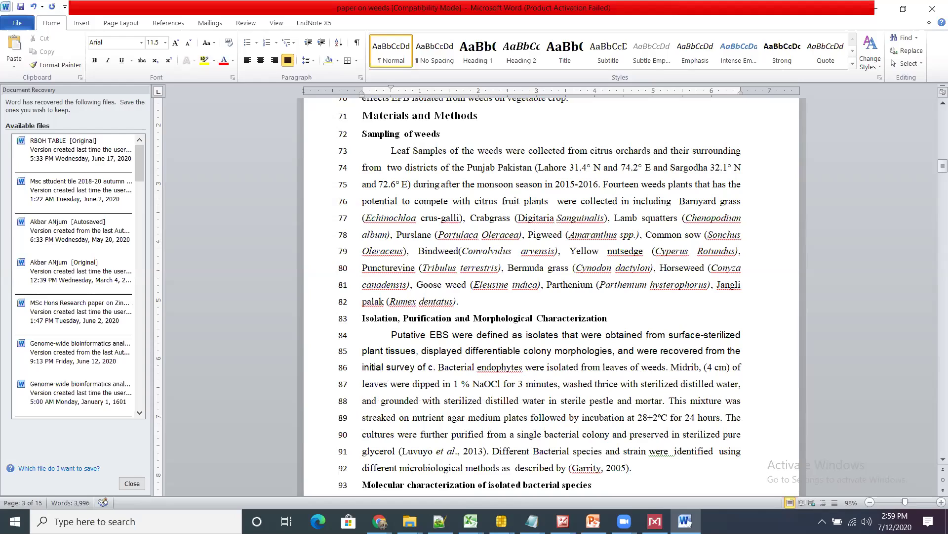
Complete the sentence after "initial survey of" with "weeds plants isolated from citrus orchards and their surroundings"
{"action": "type", "text": "weeds"}
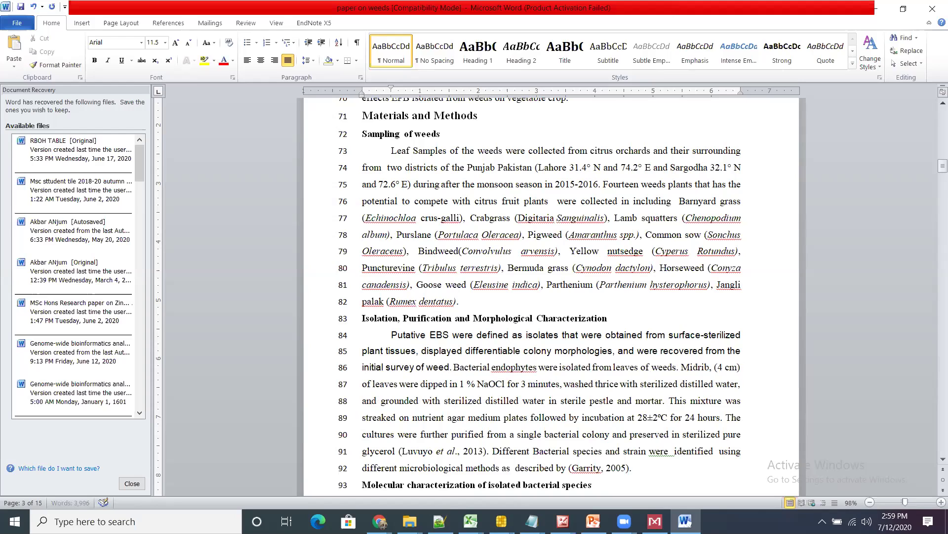
{"action": "type", "text": " plant"}
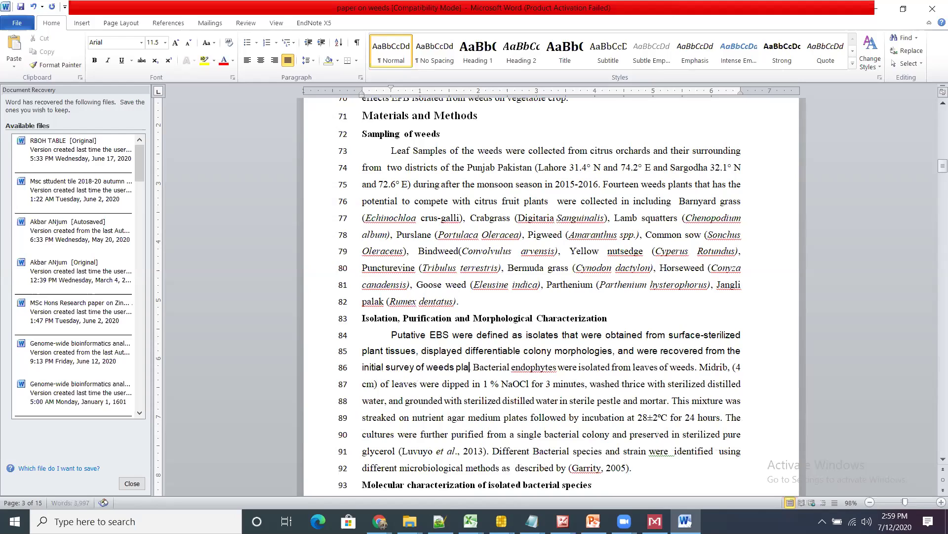
{"action": "type", "text": "s iso"}
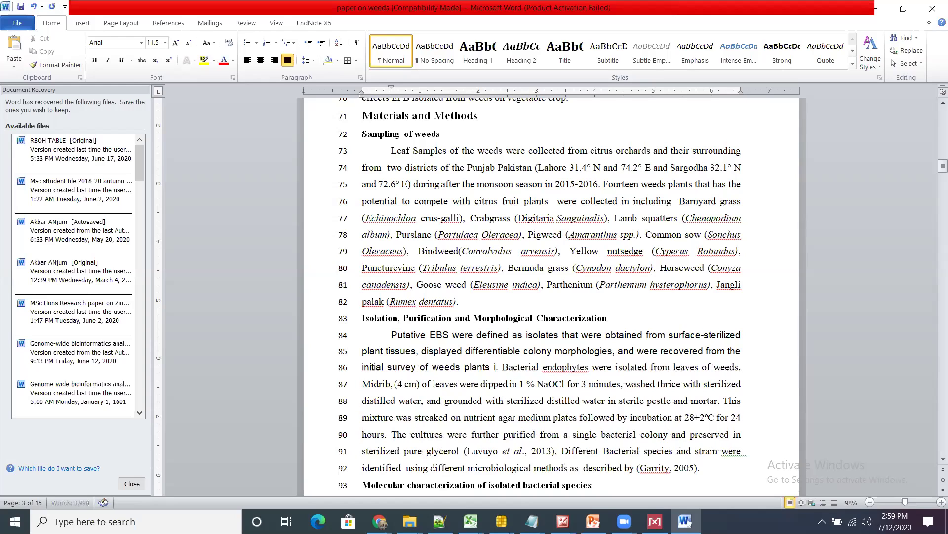
{"action": "type", "text": "lated fr"}
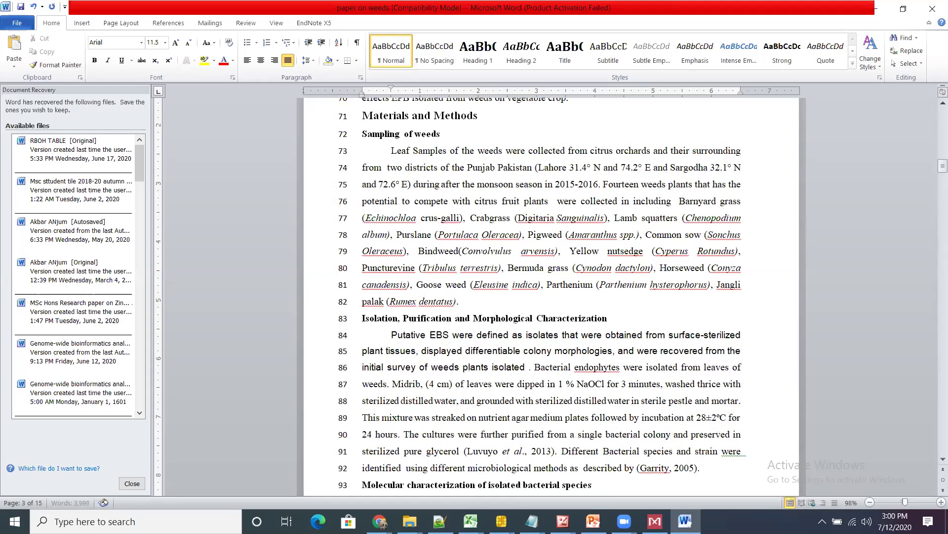
{"action": "type", "text": "om citr"}
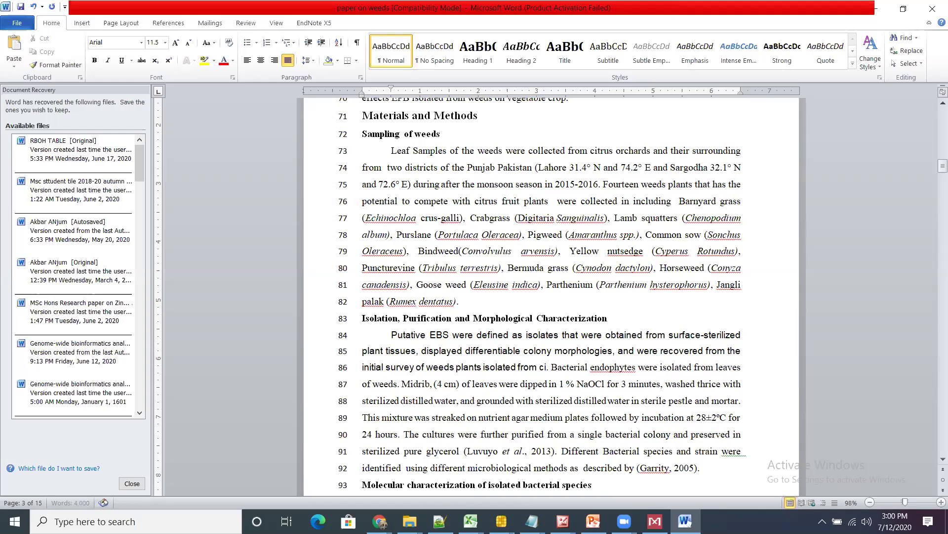
{"action": "type", "text": "u"}
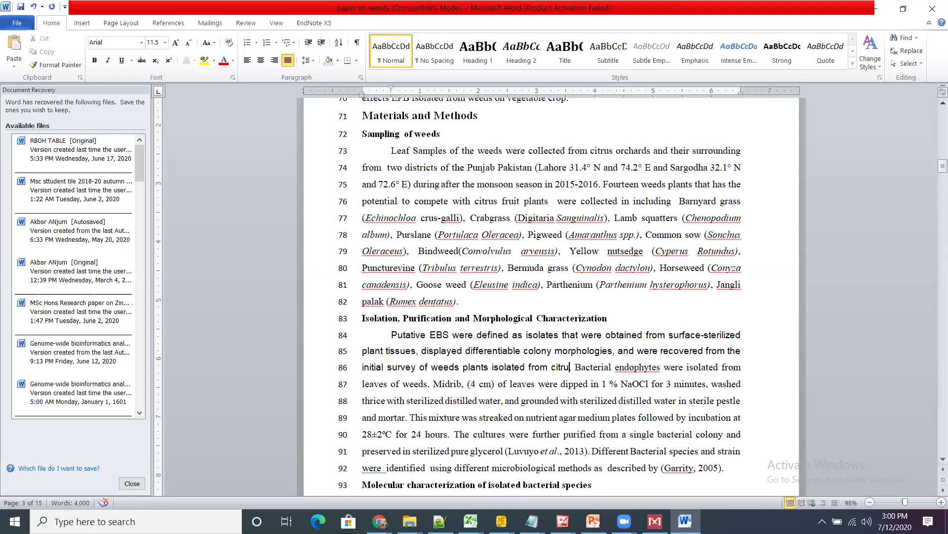
{"action": "type", "text": "s orc"}
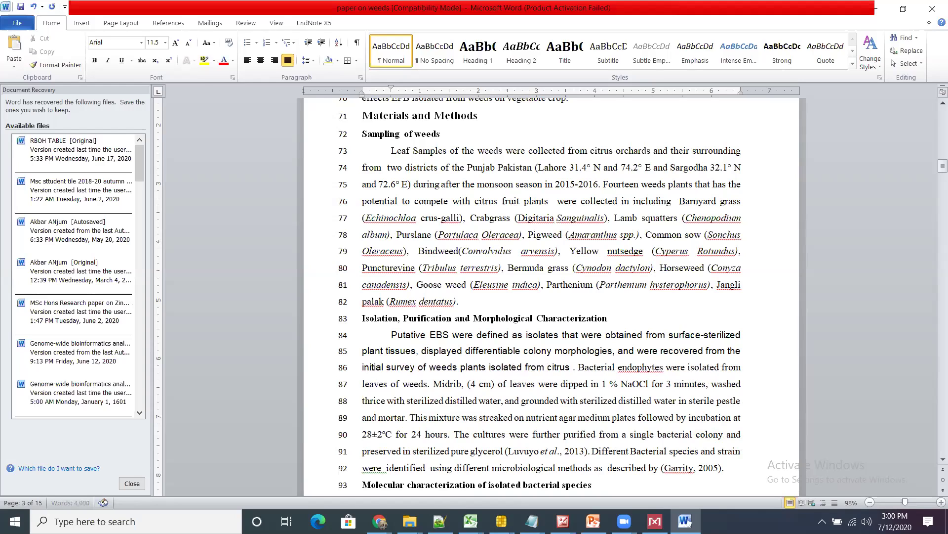
{"action": "type", "text": "hards and t"}
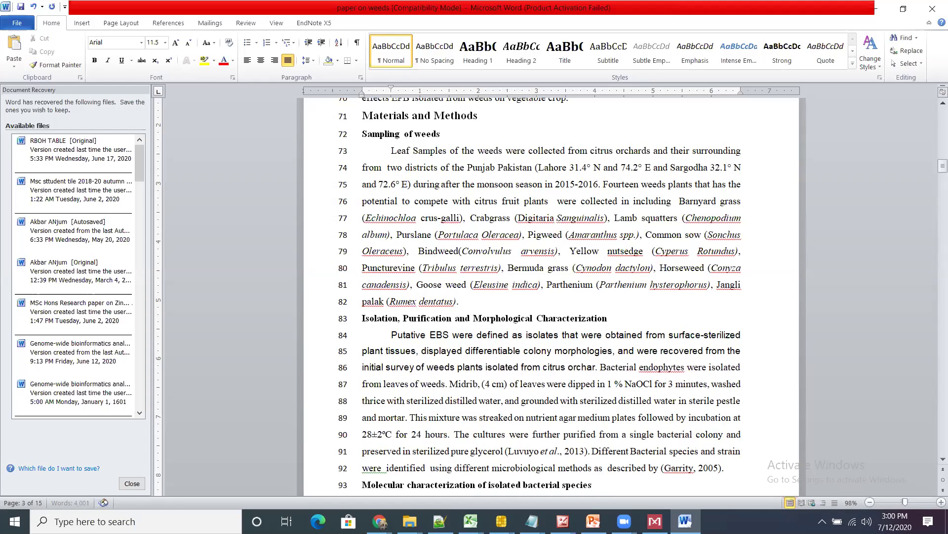
{"action": "type", "text": "heir"}
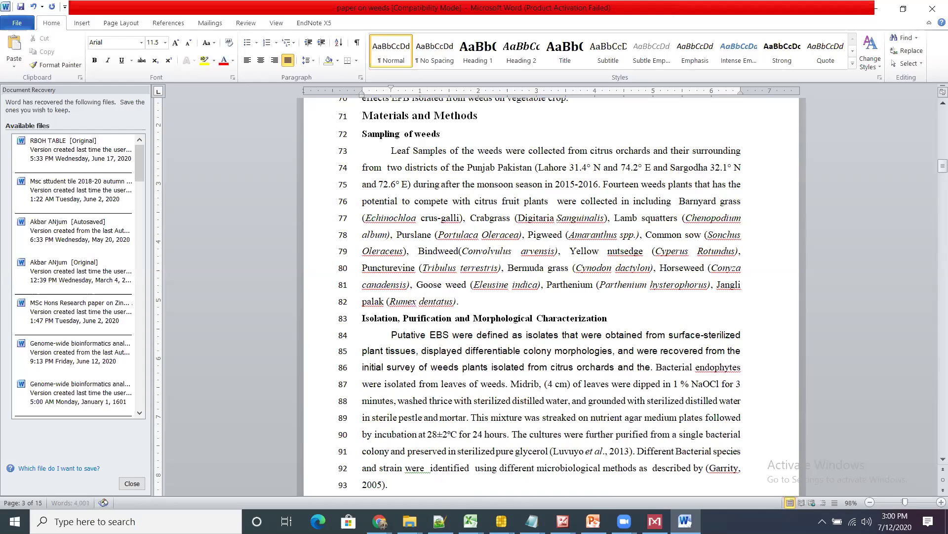
{"action": "type", "text": " surroun"}
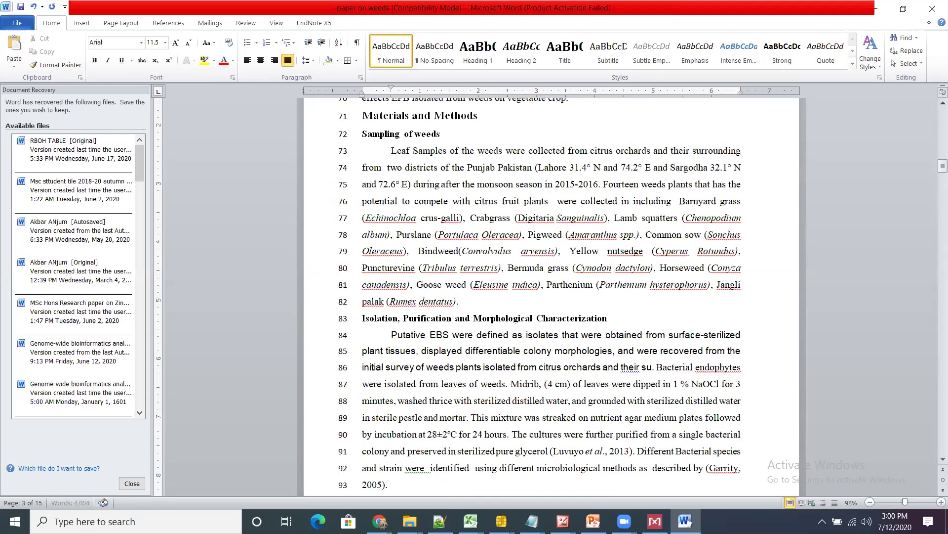
{"action": "type", "text": "dings"}
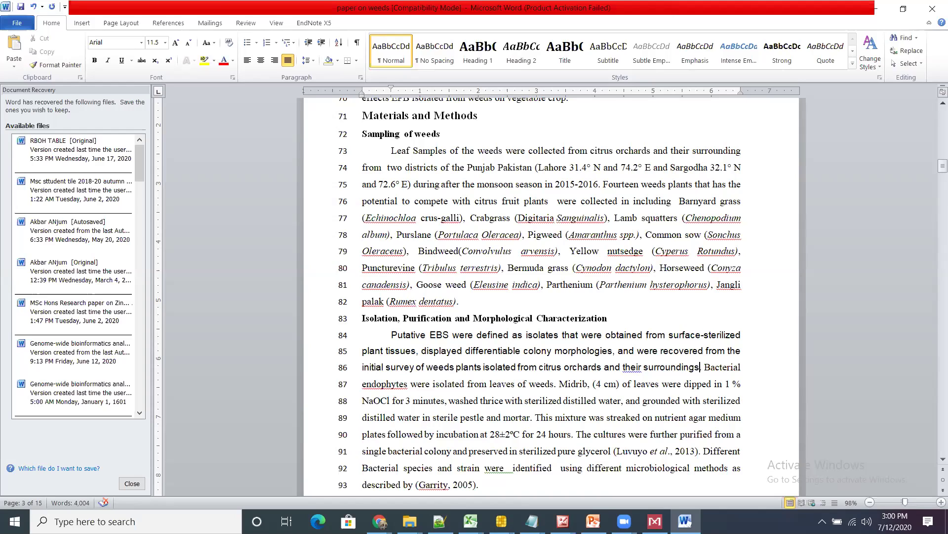
Replace "isolated" with "sampled" in the phrase about weeds plants from citrus orchards and their surroundings
{"action": "left_click", "coordinate": [483, 367]}
{"action": "double_click", "coordinate": [483, 368]}
{"action": "left_click", "coordinate": [485, 367]}
{"action": "double_click", "coordinate": [483, 367]}
{"action": "left_click_drag", "start_coordinate": [483, 367], "coordinate": [517, 368]}
{"action": "left_click", "coordinate": [496, 367]}
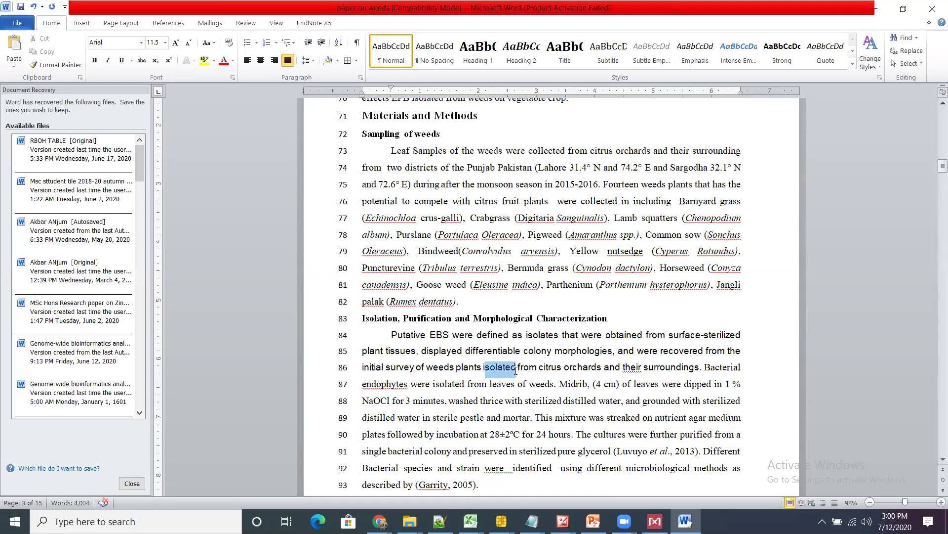
{"action": "key", "text": "Delete"}
{"action": "type", "text": "sample"}
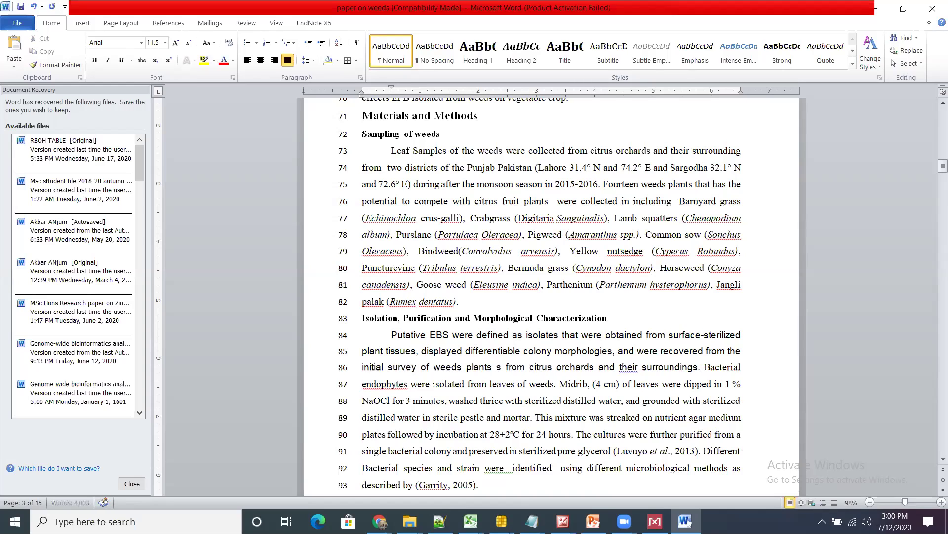
{"action": "type", "text": "d"}
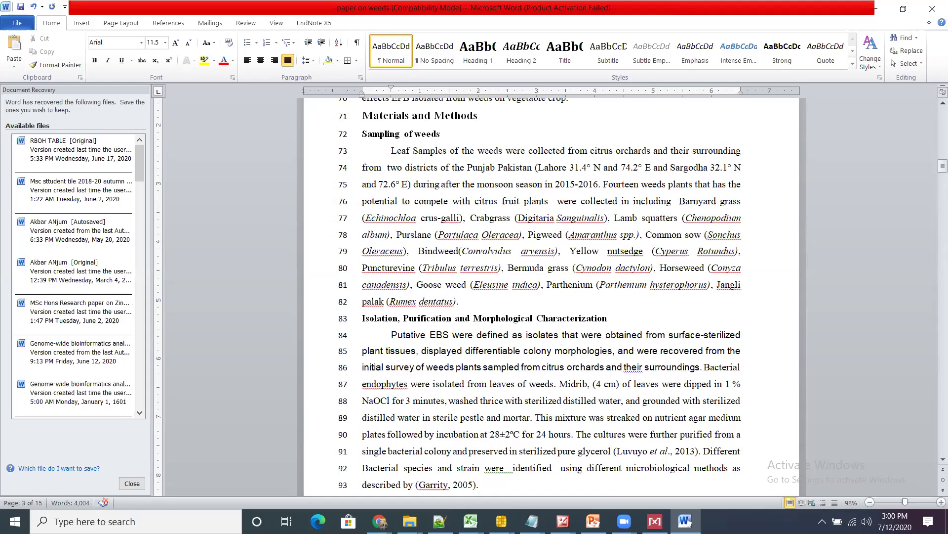
{"action": "right_click", "coordinate": [627, 365]}
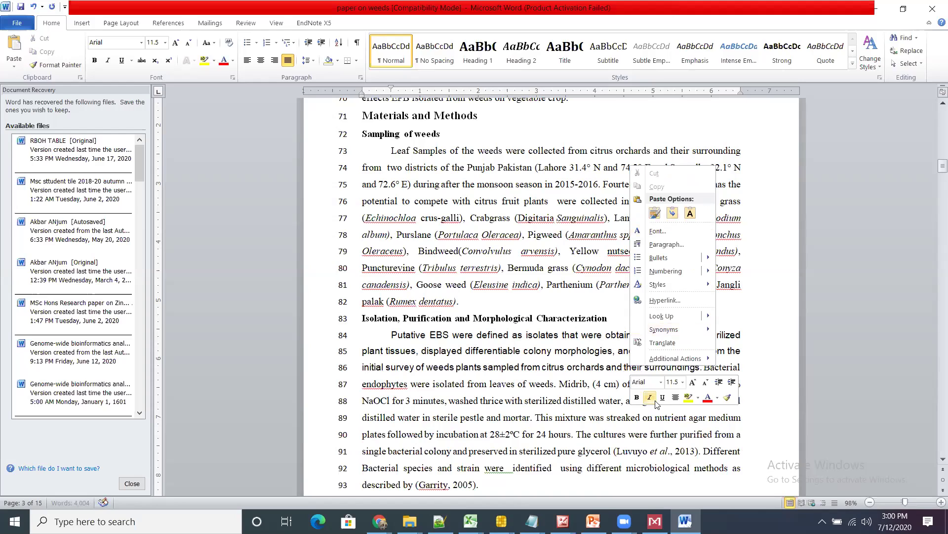
{"action": "left_click", "coordinate": [626, 422]}
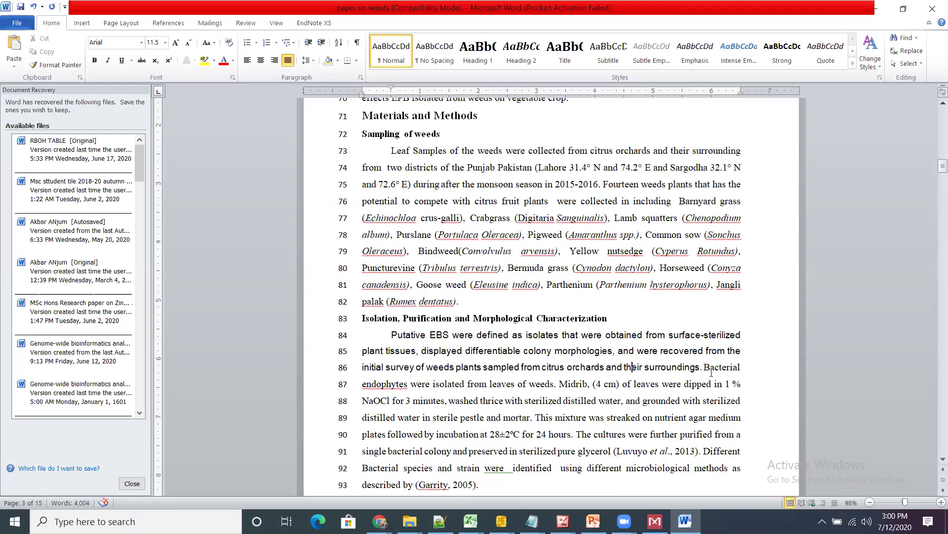
Abbreviate "Bacterial endophytes" to "EPB" at the start of the sentence about isolation from leaves of weeds
{"action": "left_click_drag", "start_coordinate": [706, 366], "coordinate": [409, 384]}
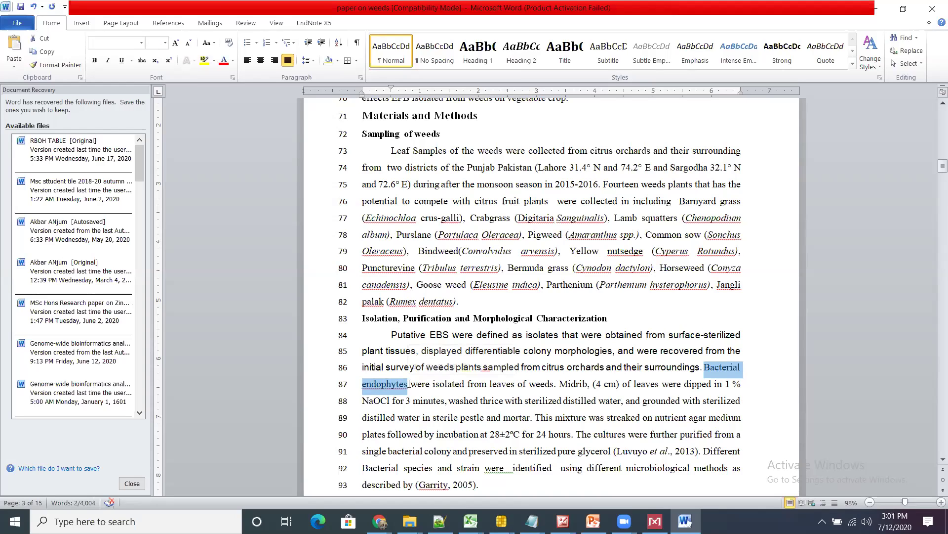
{"action": "type", "text": "EP"}
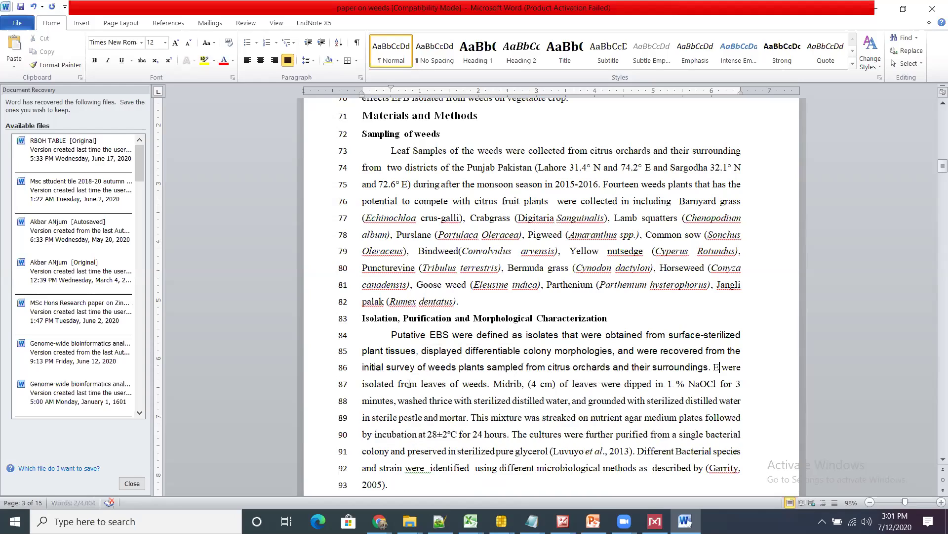
{"action": "type", "text": "B"}
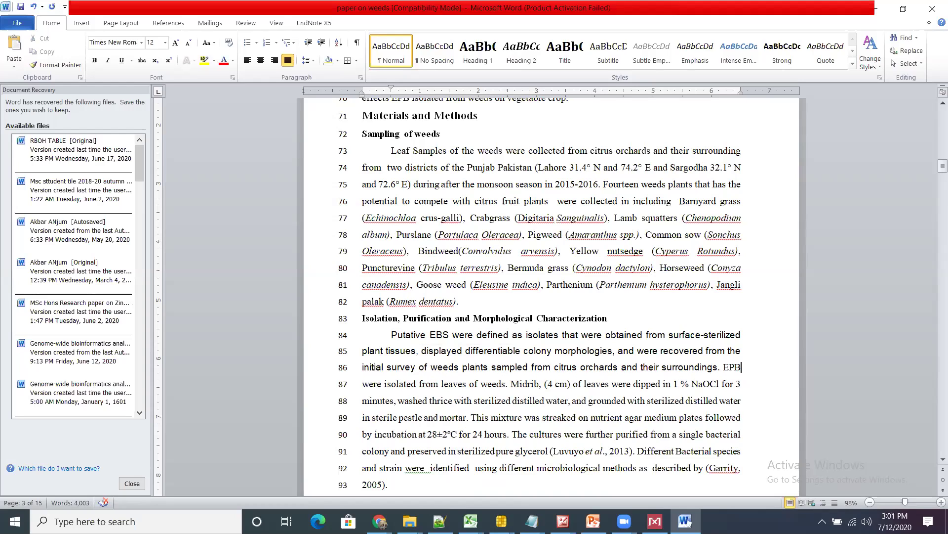
{"action": "left_click_drag", "start_coordinate": [388, 367], "coordinate": [419, 384]}
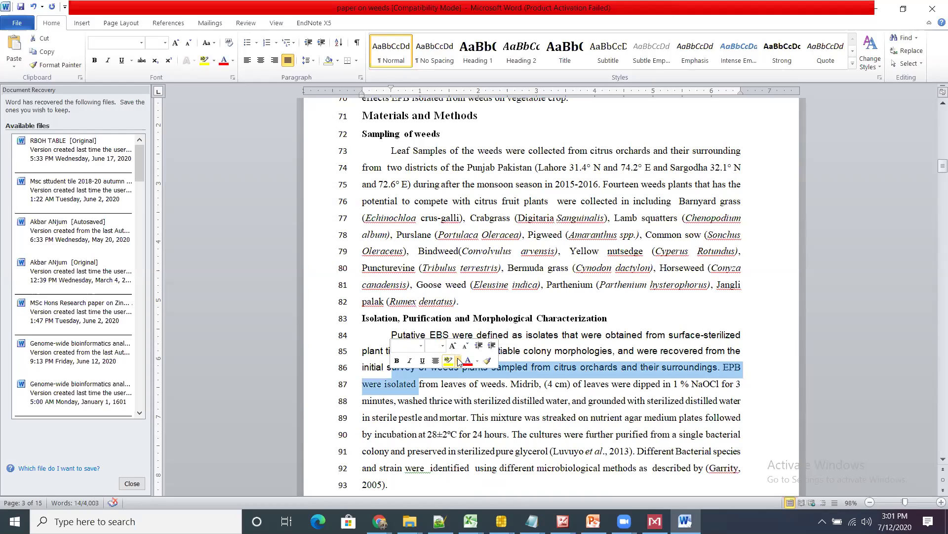
{"action": "left_click", "coordinate": [481, 401]}
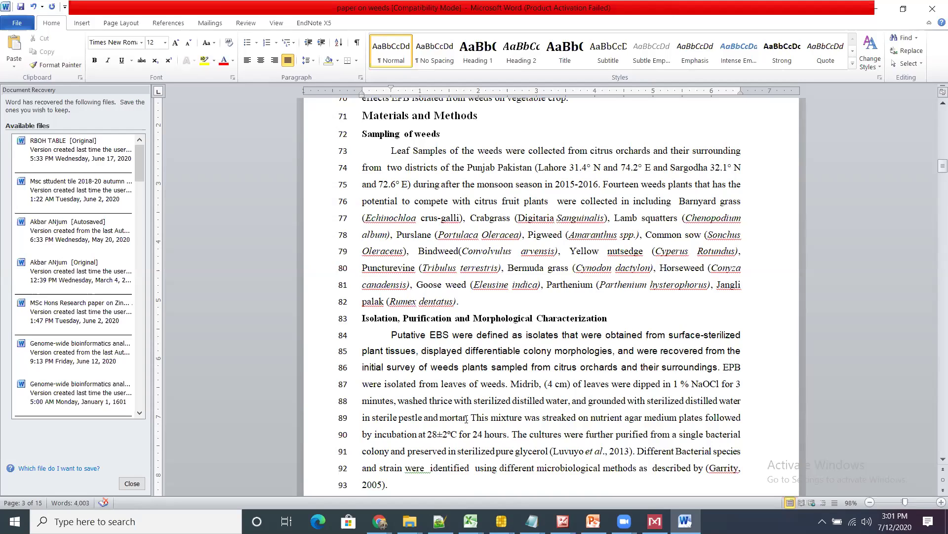
Attach the comment "Add reference" to "weeds" at the end of the sentence on isolating EPB from leaves
{"action": "left_click", "coordinate": [507, 384]}
{"action": "left_click", "coordinate": [249, 24]}
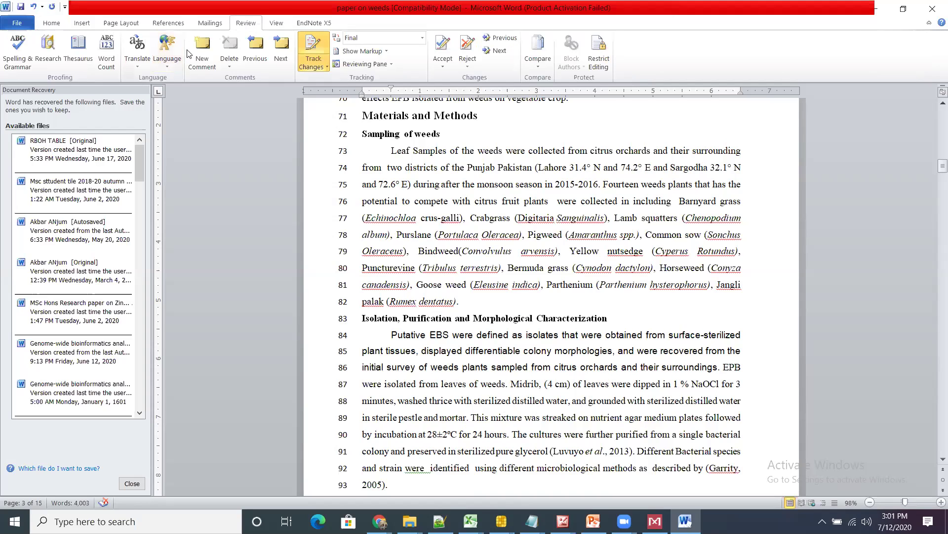
{"action": "left_click", "coordinate": [202, 47]}
{"action": "type", "text": "Add reference"}
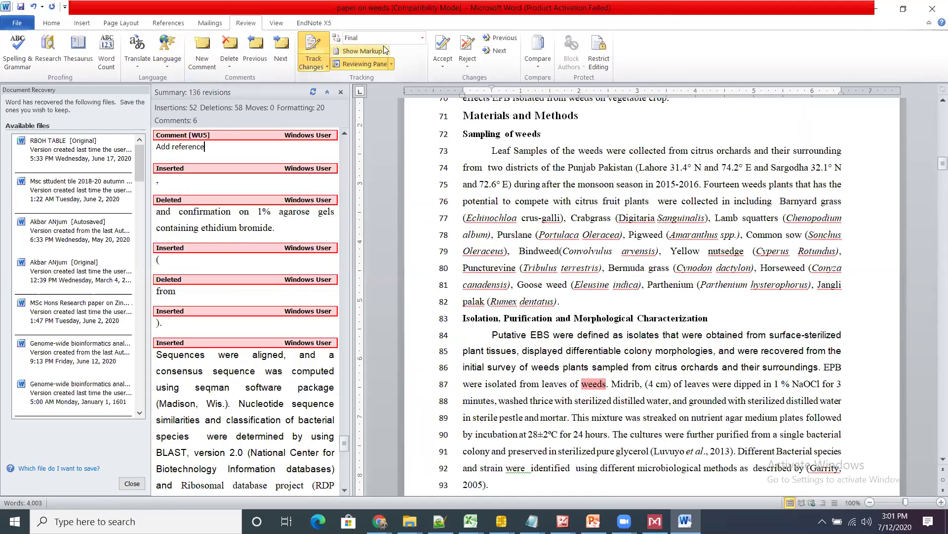
View the tracked changes in Final: Show Markup, and return the document display to Final
{"action": "left_click", "coordinate": [399, 40]}
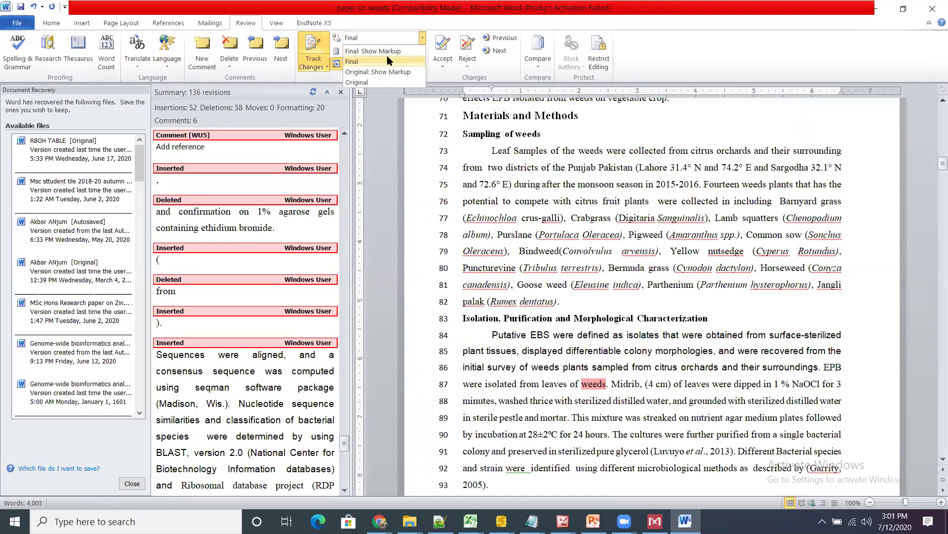
{"action": "left_click", "coordinate": [390, 52]}
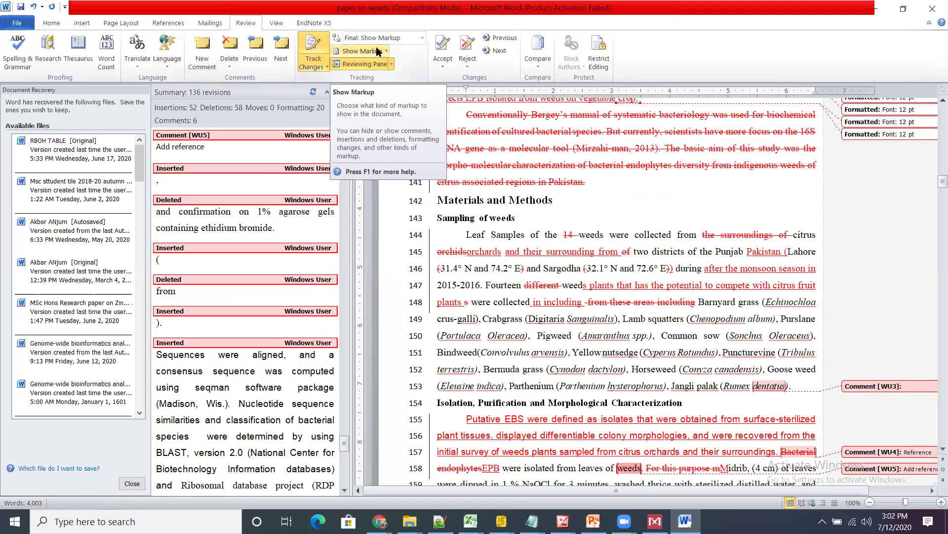
{"action": "left_click", "coordinate": [378, 41]}
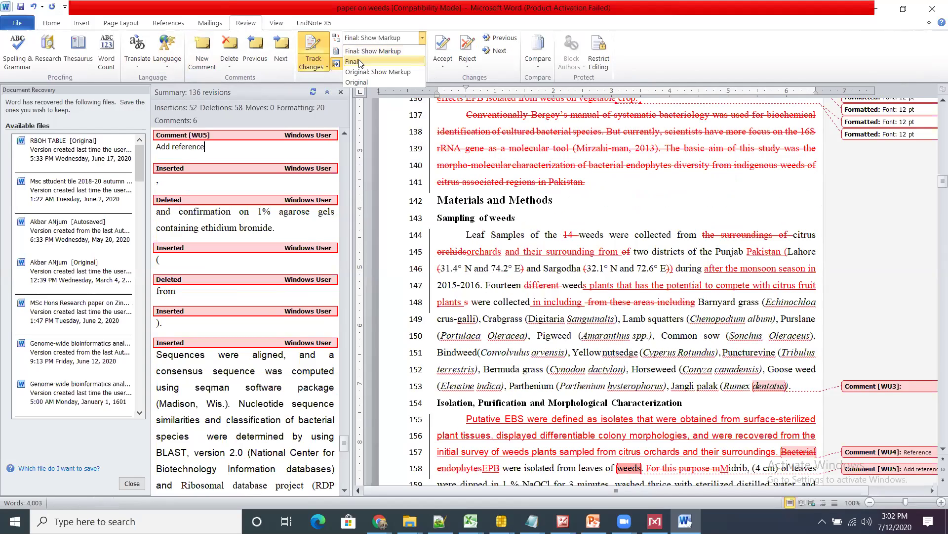
{"action": "left_click", "coordinate": [360, 62]}
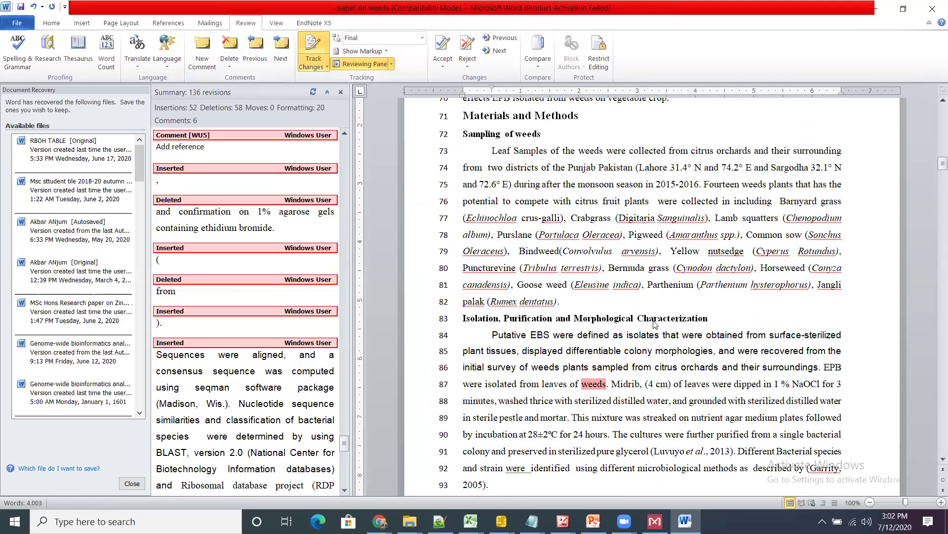
{"action": "left_click", "coordinate": [722, 401]}
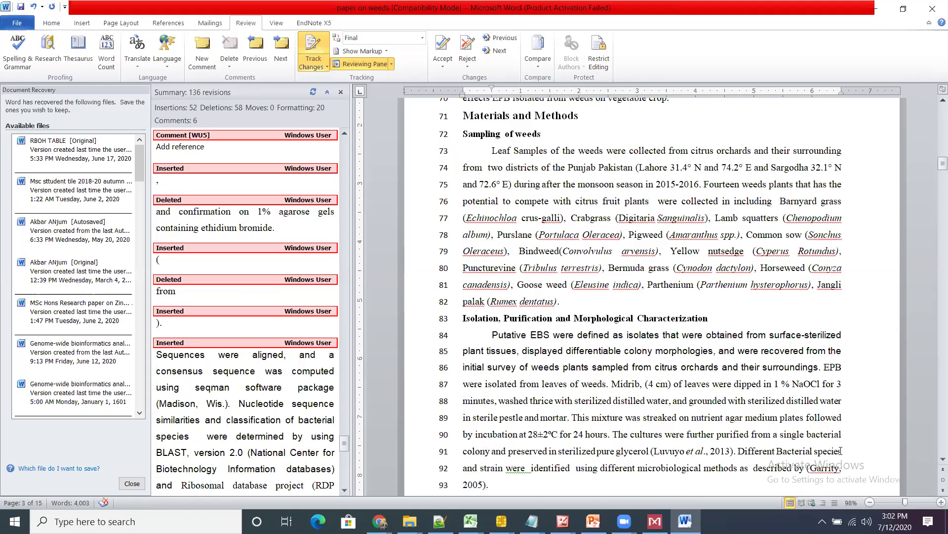
{"action": "scroll", "coordinate": [934, 463], "scroll_direction": "down", "scroll_amount": 1}
{"action": "scroll", "coordinate": [933, 463], "scroll_direction": "down", "scroll_amount": 3}
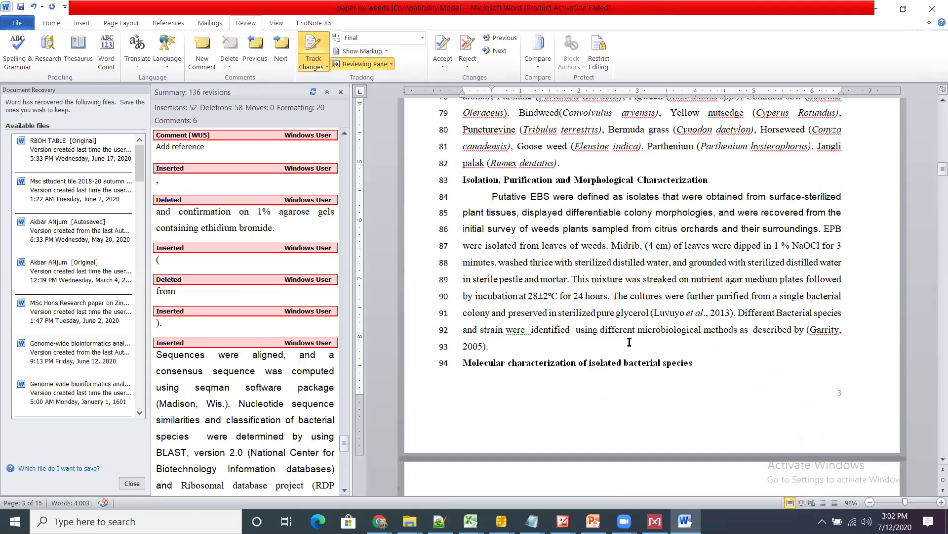
Accept the suggested corrections "were" and "as described" in the sentence on identifying bacterial species and strain
{"action": "right_click", "coordinate": [527, 332]}
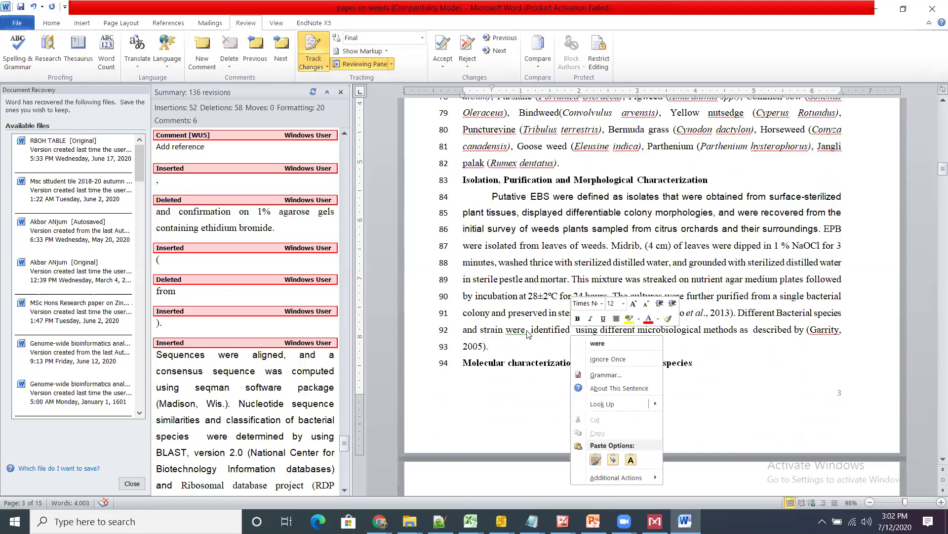
{"action": "left_click", "coordinate": [598, 343]}
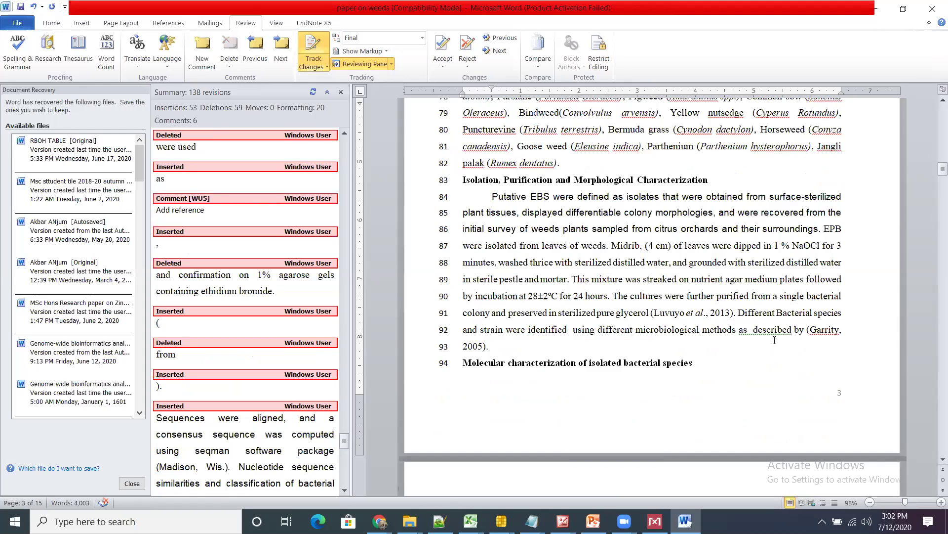
{"action": "right_click", "coordinate": [748, 333]}
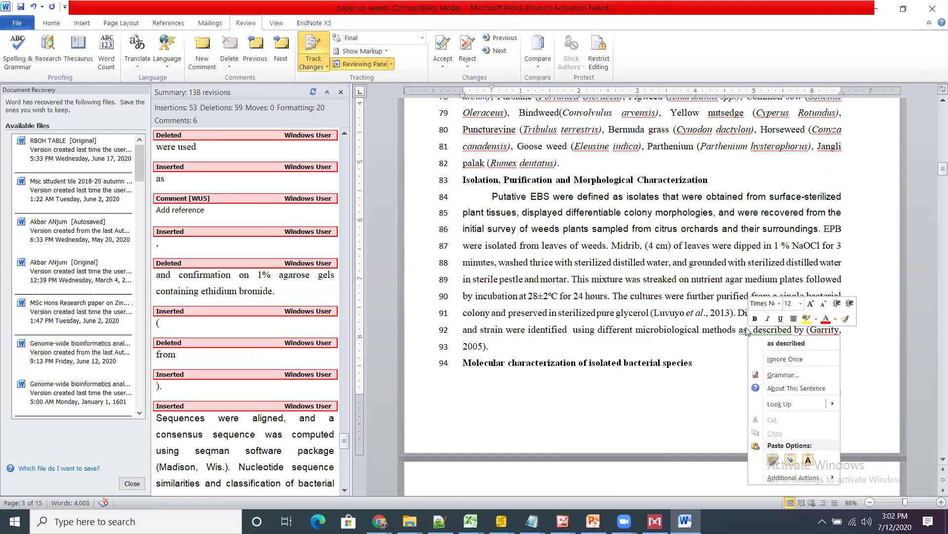
{"action": "left_click", "coordinate": [780, 343]}
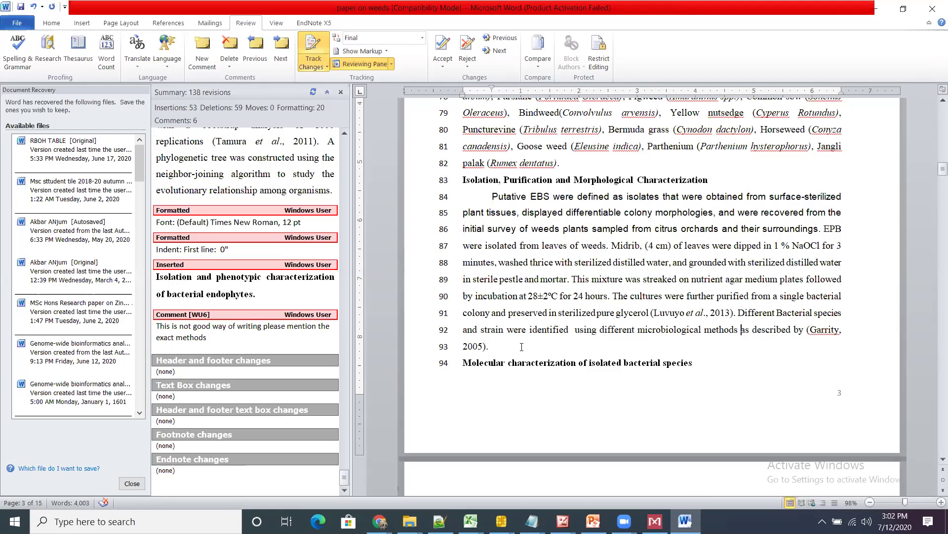
Format the paragraph under "Isolation, Purification and Morphological Characterization" as 12 pt Times New Roman
{"action": "left_click_drag", "start_coordinate": [496, 349], "coordinate": [486, 198]}
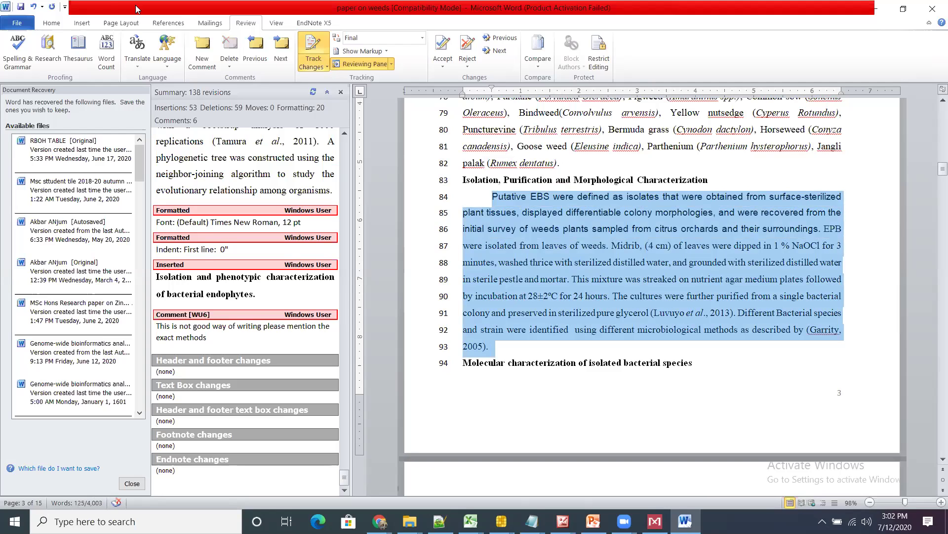
{"action": "left_click", "coordinate": [52, 22]}
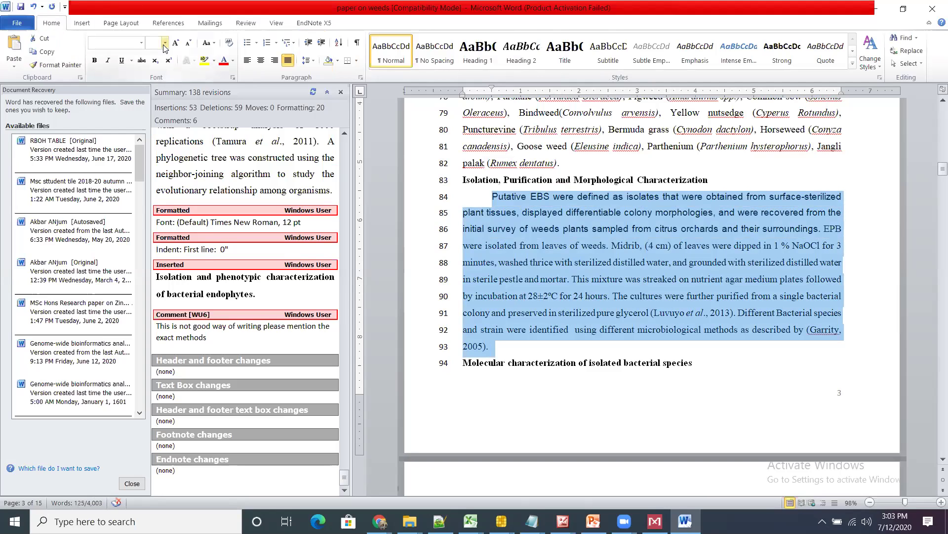
{"action": "left_click", "coordinate": [165, 43]}
{"action": "left_click", "coordinate": [156, 97]}
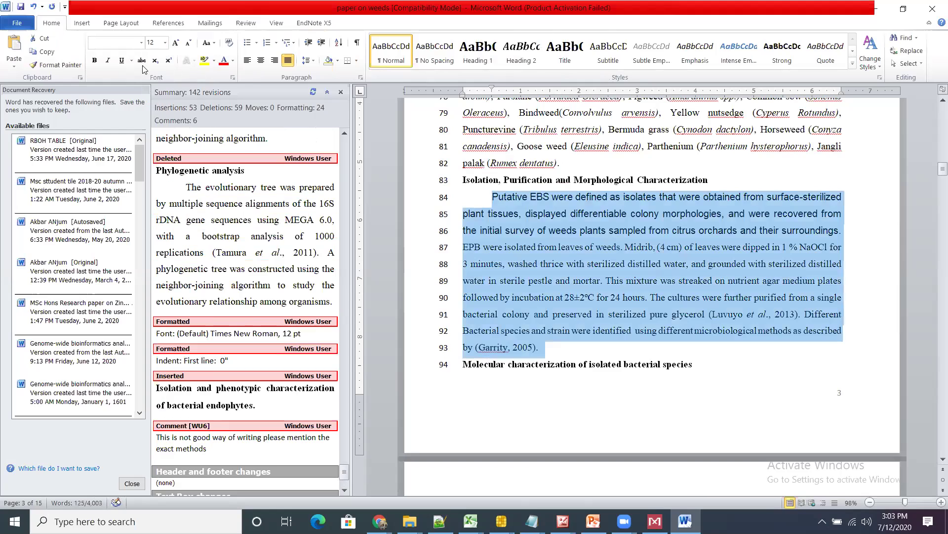
{"action": "left_click", "coordinate": [141, 44]}
{"action": "left_click", "coordinate": [128, 109]}
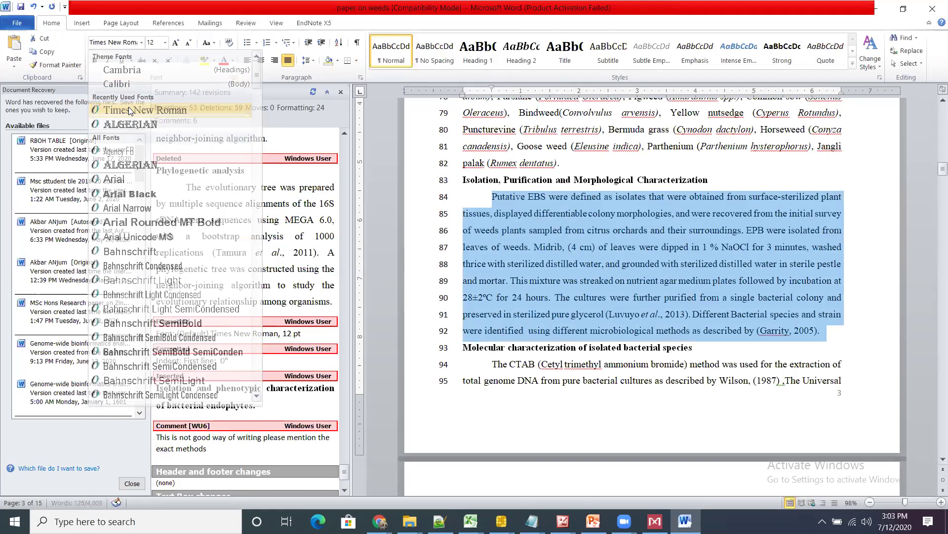
Insert "biochemical, morphological and" before "microbiological methods" in the sentence on identifying bacterial species and strain
{"action": "left_click", "coordinate": [639, 331]}
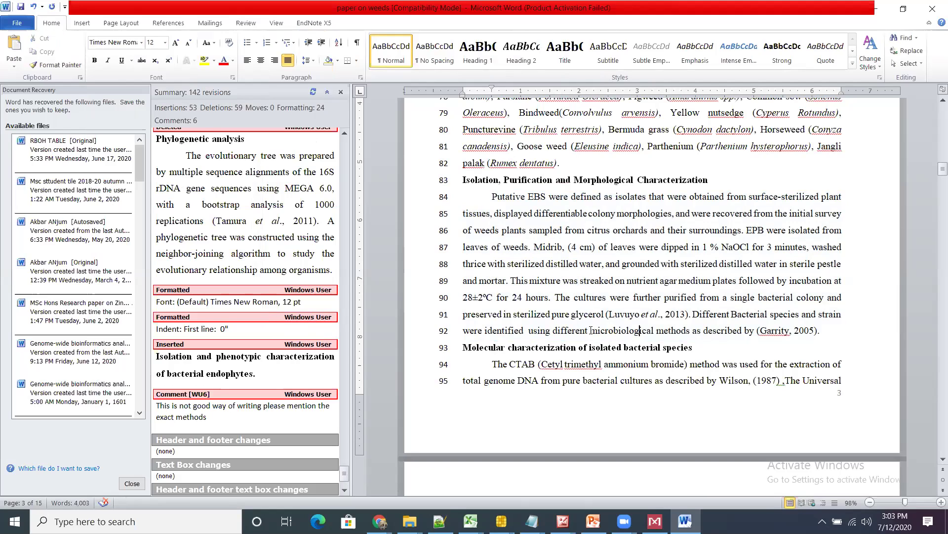
{"action": "type", "text": "bioche"}
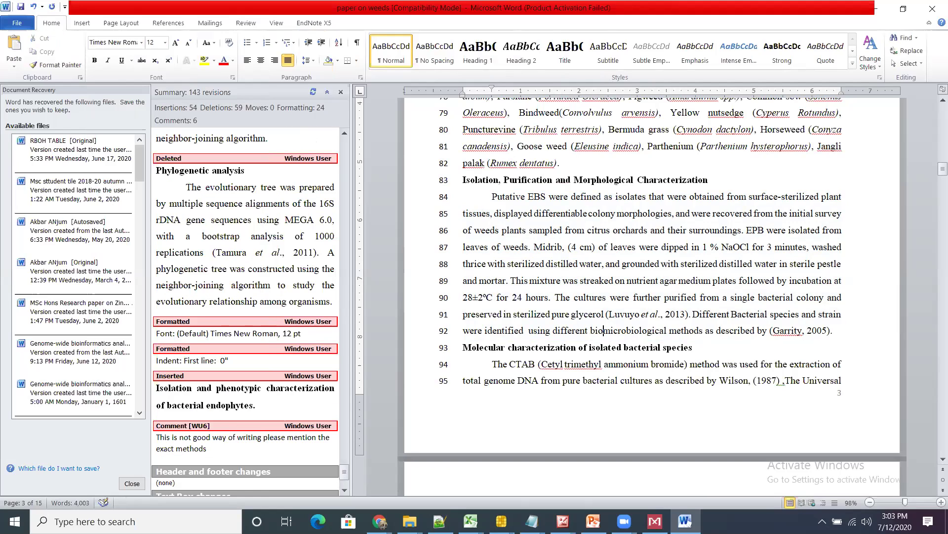
{"action": "type", "text": "mical an"}
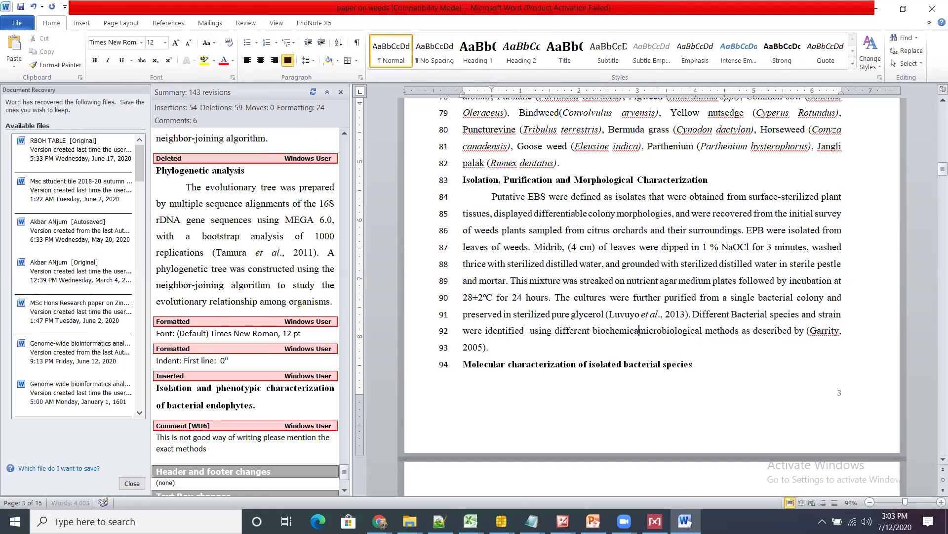
{"action": "type", "text": "d"}
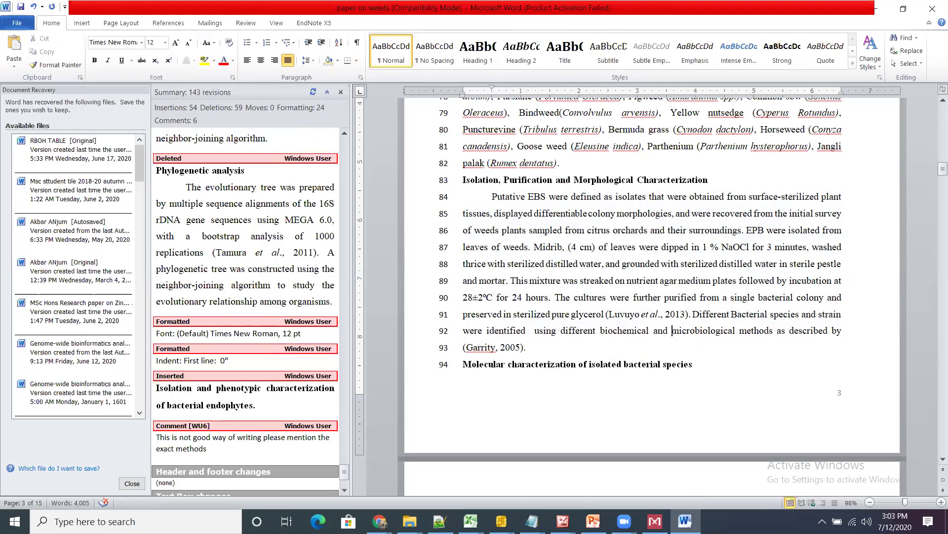
{"action": "key", "text": "BackSpace"}
{"action": "key", "text": "BackSpace"}
{"action": "key", "text": "BackSpace"}
{"action": "key", "text": "BackSpace"}
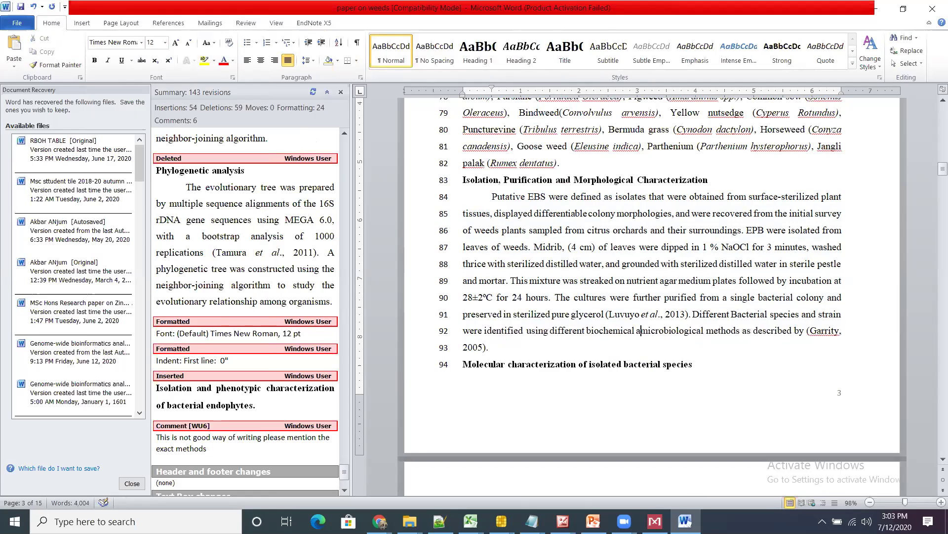
{"action": "key", "text": "BackSpace"}
{"action": "type", "text": ", morphological and"}
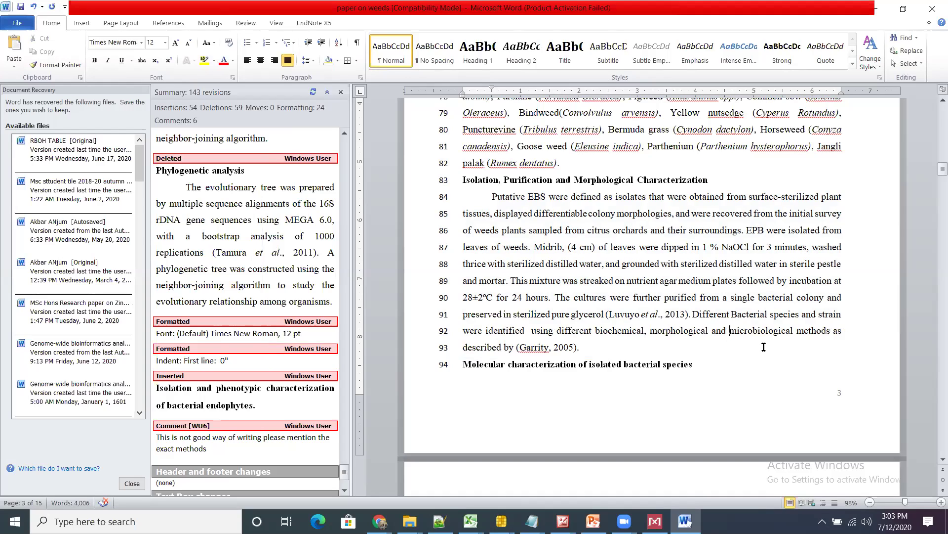
Attach the comment "Methods detail with reference" to the word "microbiological" in the identification sentence
{"action": "left_click", "coordinate": [242, 24]}
{"action": "left_click", "coordinate": [199, 49]}
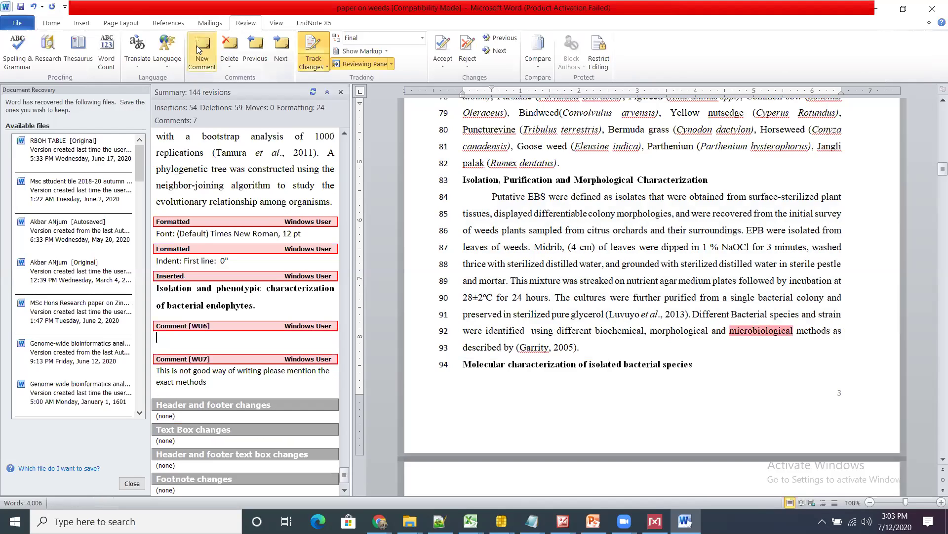
{"action": "type", "text": "Methods detail"}
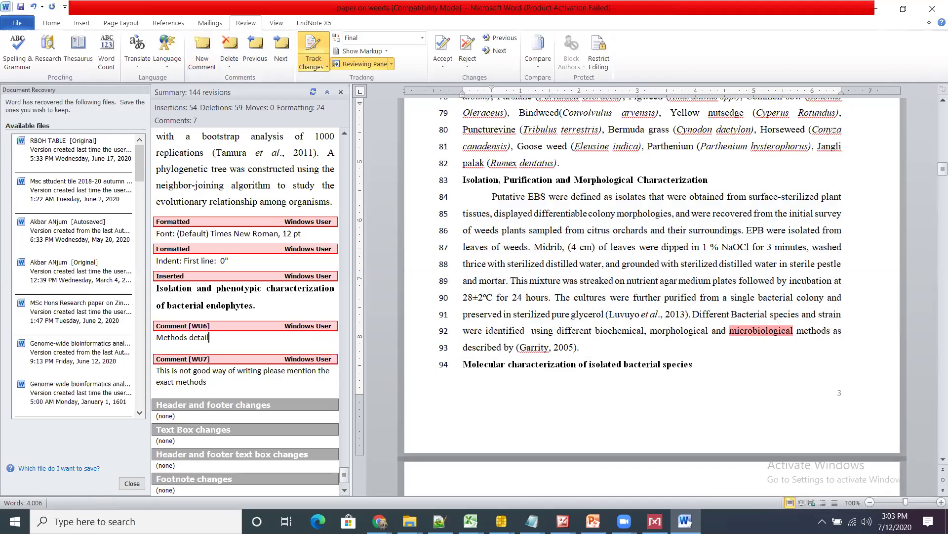
{"action": "type", "text": " with reference"}
{"action": "left_click", "coordinate": [536, 366]}
Try removing "in sense and antisense direction" from the sentence on sequencing the purified PCR products
{"action": "scroll", "coordinate": [536, 365], "scroll_direction": "down", "scroll_amount": 3}
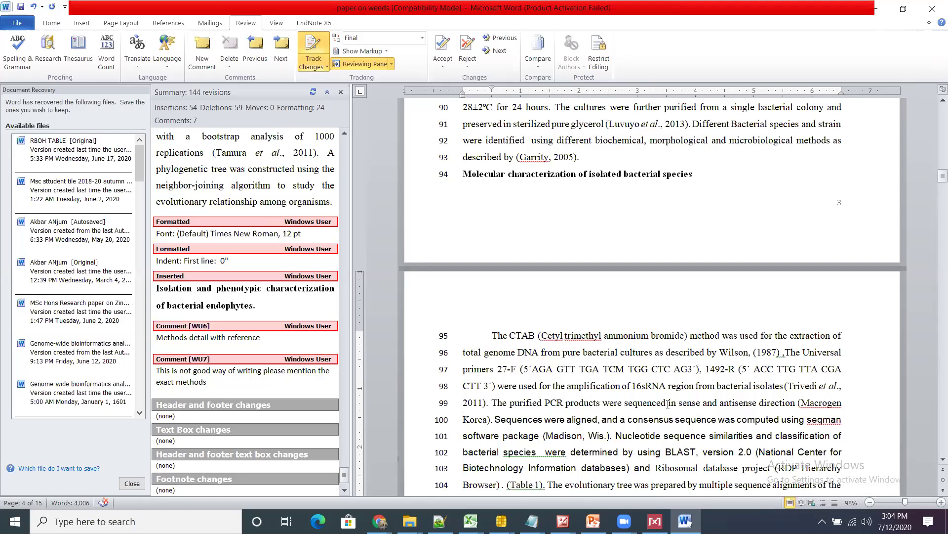
{"action": "left_click_drag", "start_coordinate": [668, 404], "coordinate": [799, 405]}
{"action": "key", "text": "Delete"}
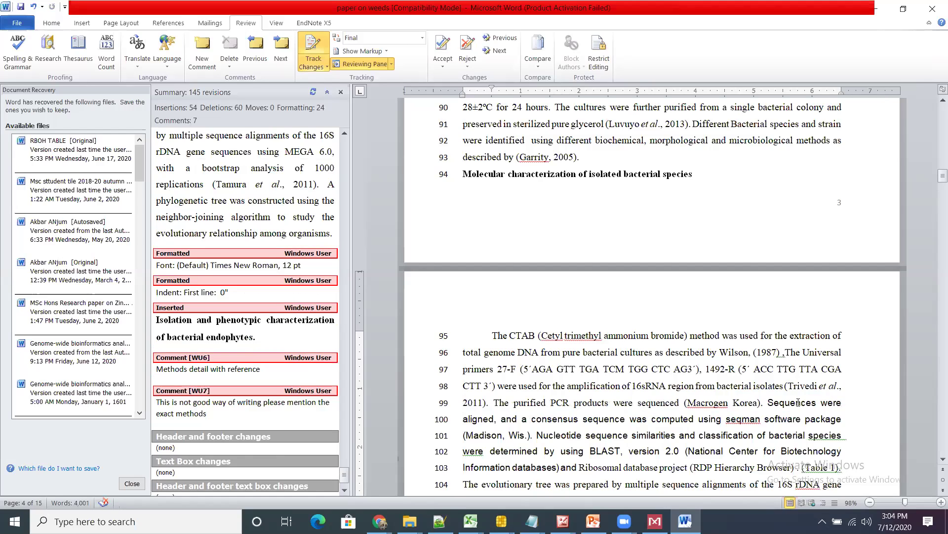
{"action": "type", "text": "and"}
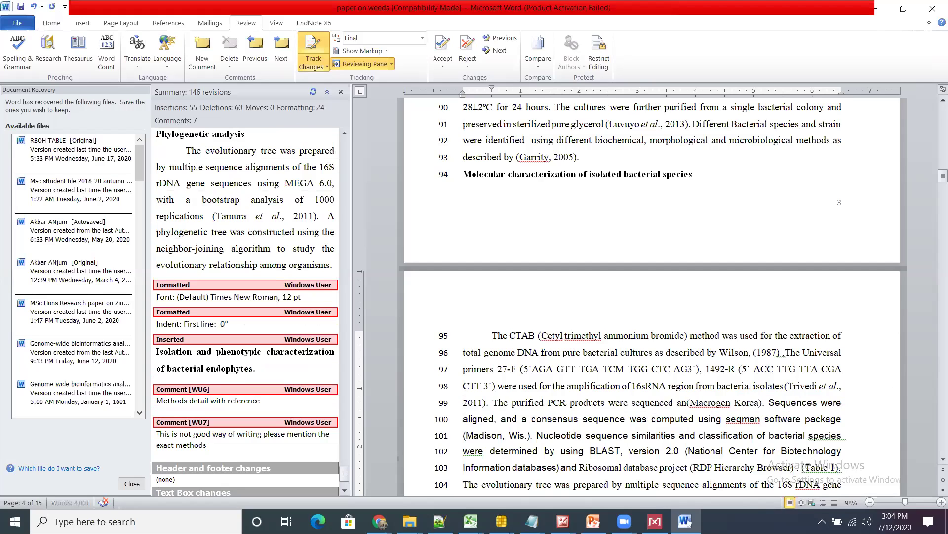
{"action": "key", "text": "BackSpace"}
{"action": "key", "text": "BackSpace"}
{"action": "key", "text": "BackSpace"}
{"action": "key", "text": "BackSpace"}
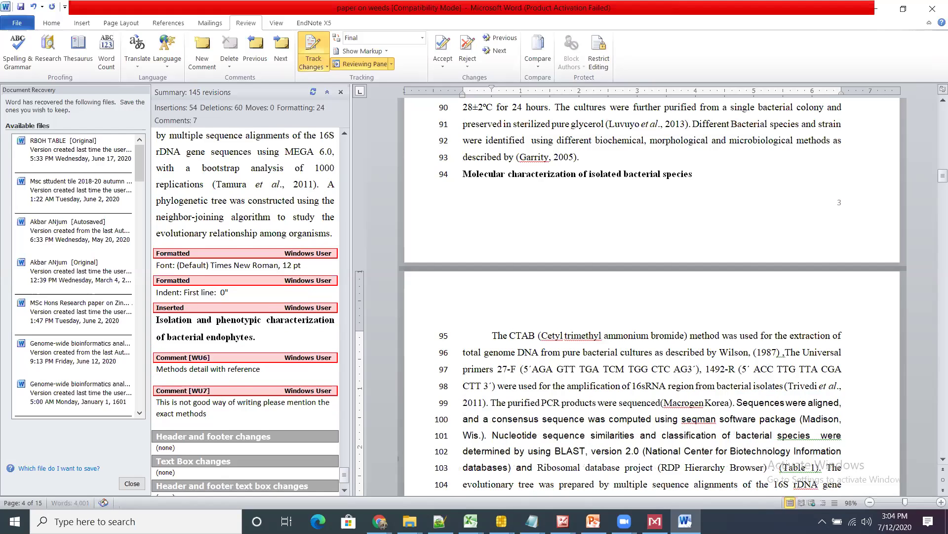
{"action": "type", "text": ", a"}
{"action": "type", "text": "l"}
{"action": "key", "text": "BackSpace"}
{"action": "key", "text": "BackSpace"}
{"action": "key", "text": "BackSpace"}
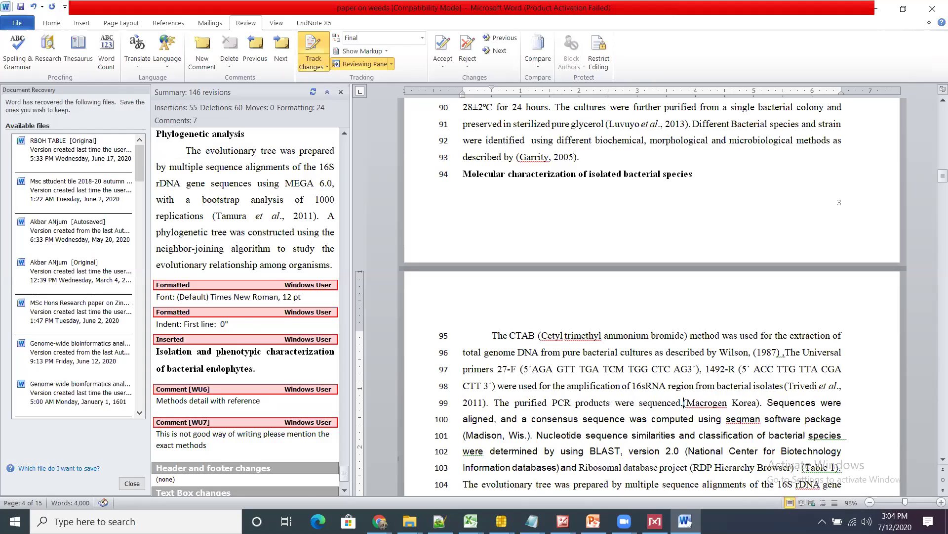
{"action": "key", "text": "BackSpace"}
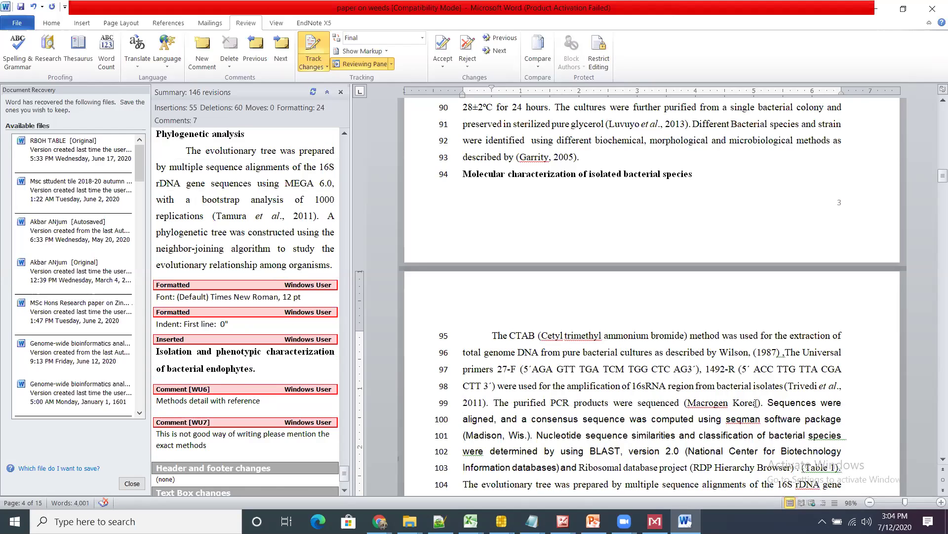
Try adding "aligned" after "(Macrogen Korea)" and accept the suggested correction for it
{"action": "left_click", "coordinate": [763, 403]}
{"action": "type", "text": "alig"}
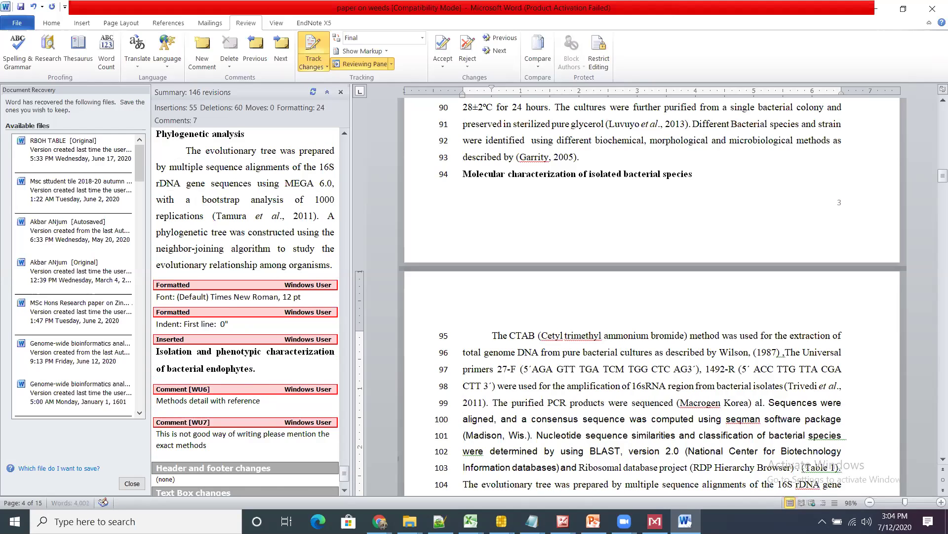
{"action": "type", "text": "ned"}
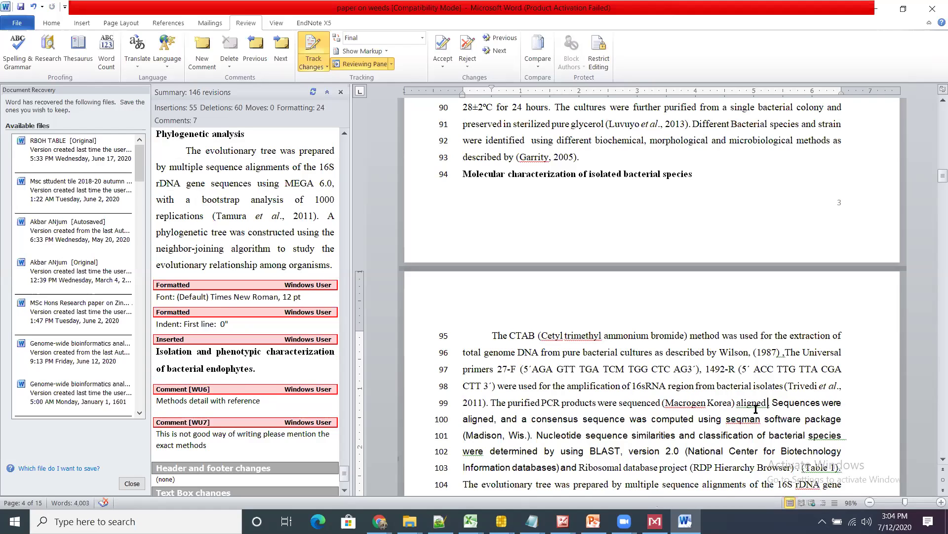
{"action": "right_click", "coordinate": [749, 403]}
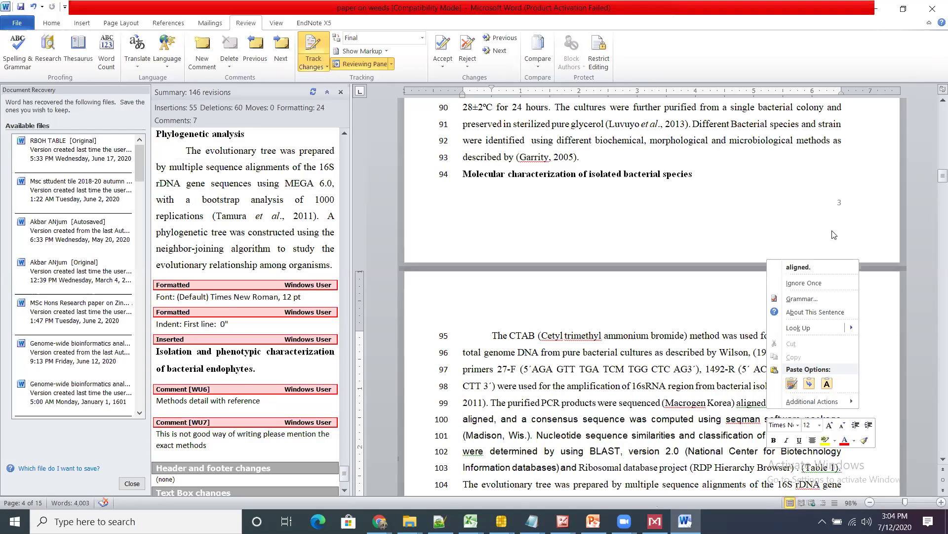
{"action": "left_click", "coordinate": [806, 266]}
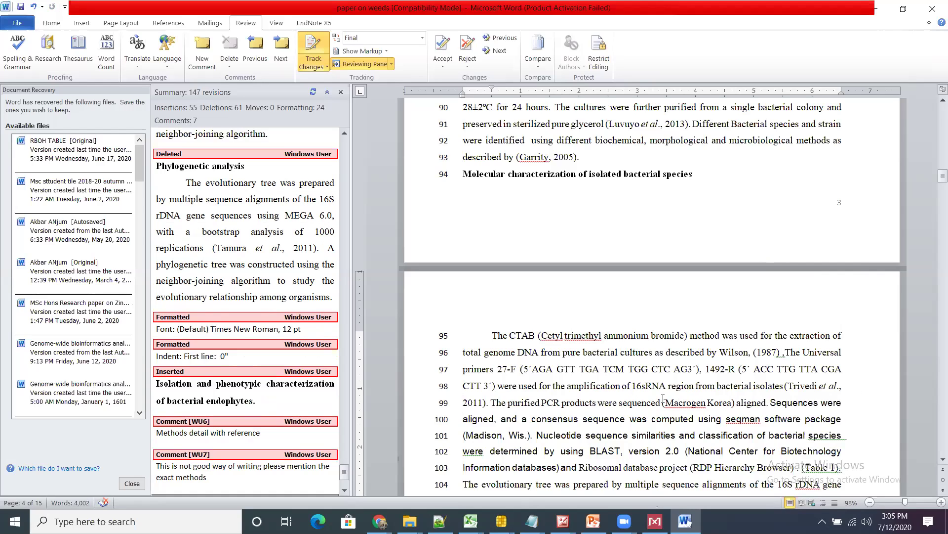
Undo the "aligned" addition and the deletion of "in sense and antisense direction" in the PCR products sentence
{"action": "key", "text": "ctrl+z"}
{"action": "key", "text": "ctrl+z"}
{"action": "key", "text": "ctrl+z"}
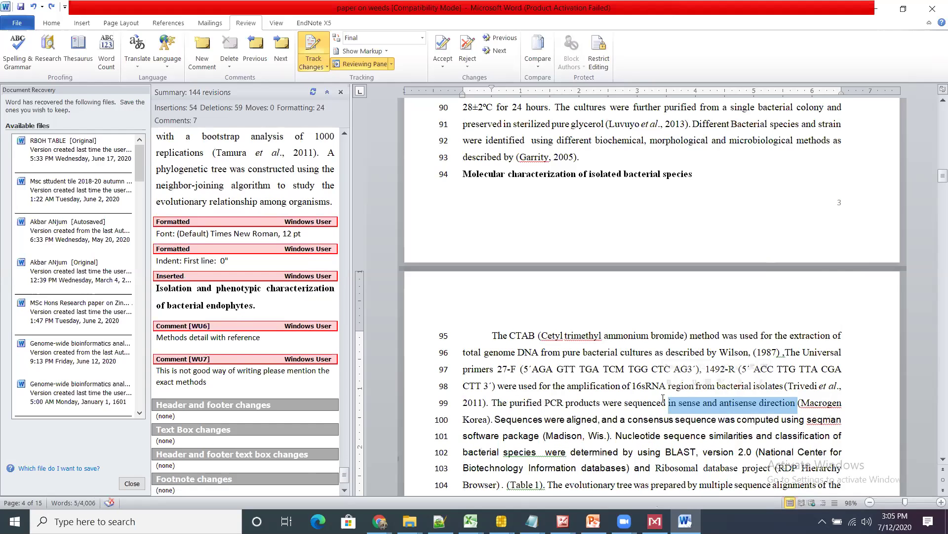
{"action": "left_click", "coordinate": [663, 398]}
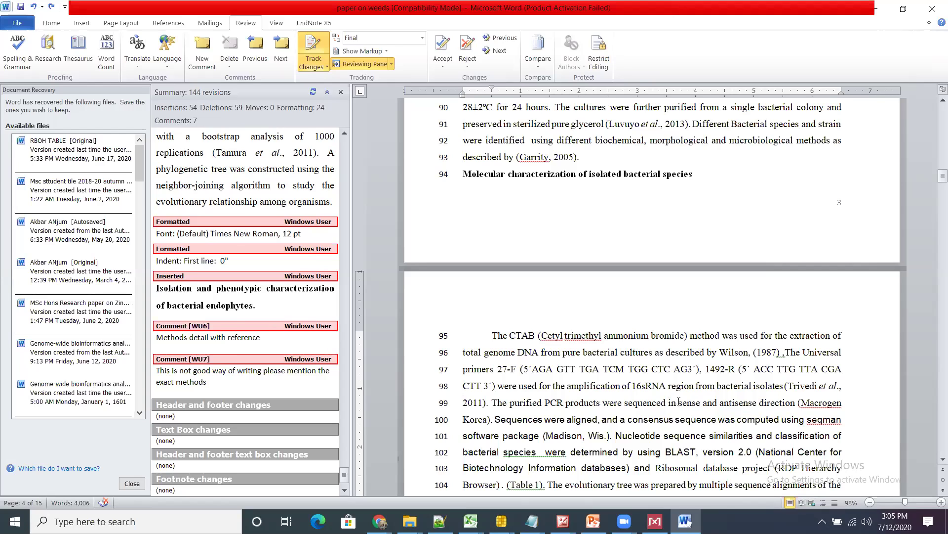
Change "in sense and antisense direction" to "in both orientation" in the sentence on sequencing the purified PCR products
{"action": "left_click", "coordinate": [679, 402]}
{"action": "type", "text": "both"}
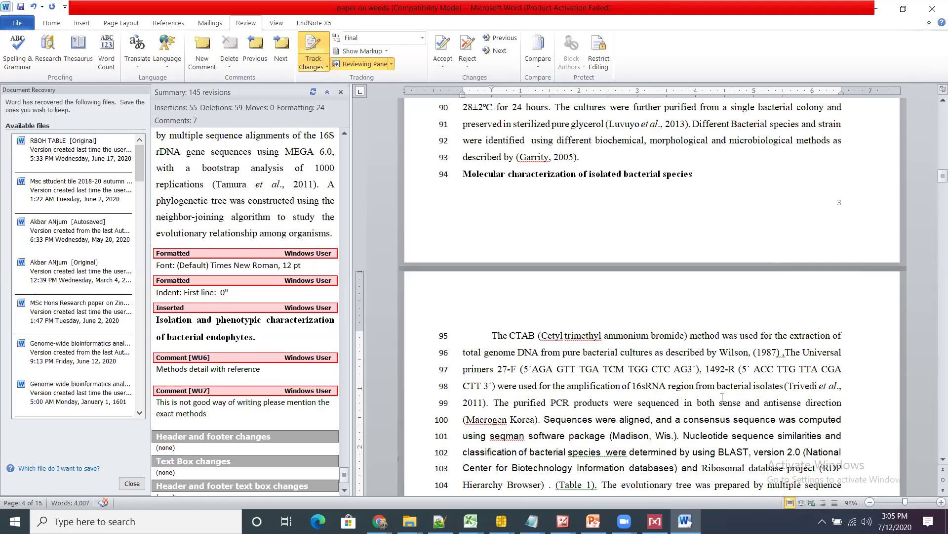
{"action": "left_click_drag", "start_coordinate": [721, 402], "coordinate": [806, 402]}
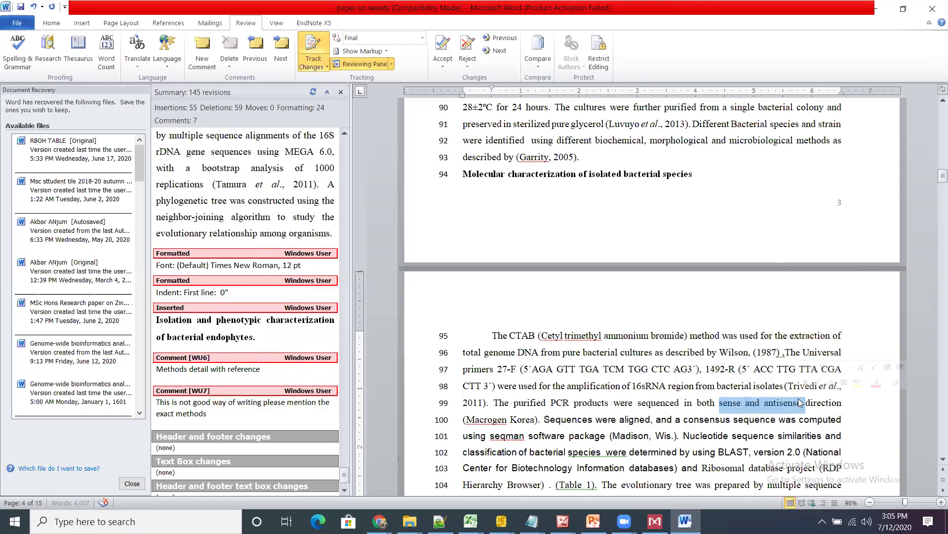
{"action": "key", "text": "Delete"}
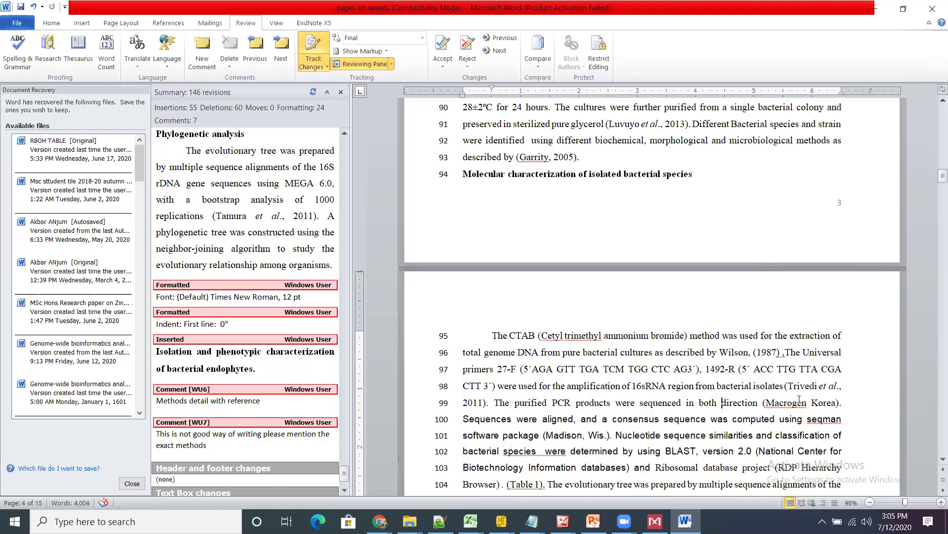
{"action": "type", "text": "orie"}
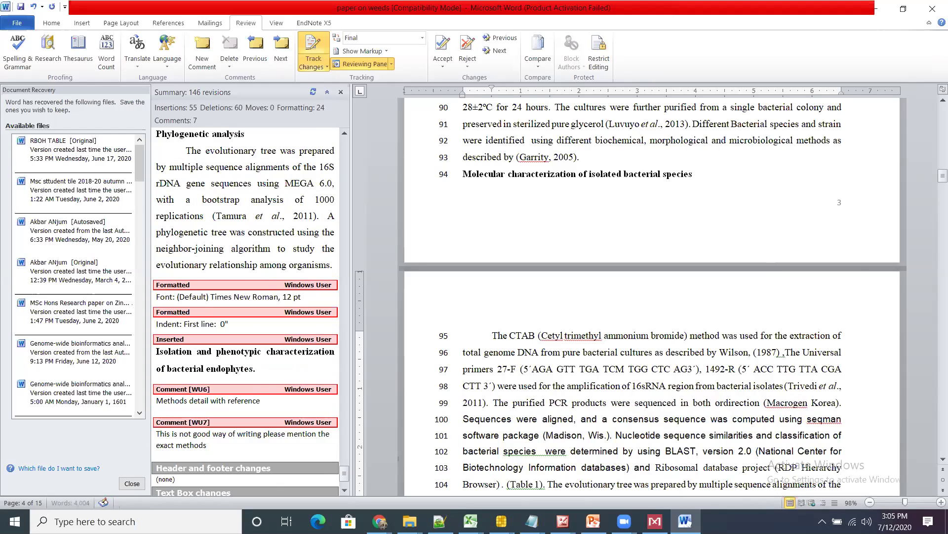
{"action": "type", "text": "ntation"}
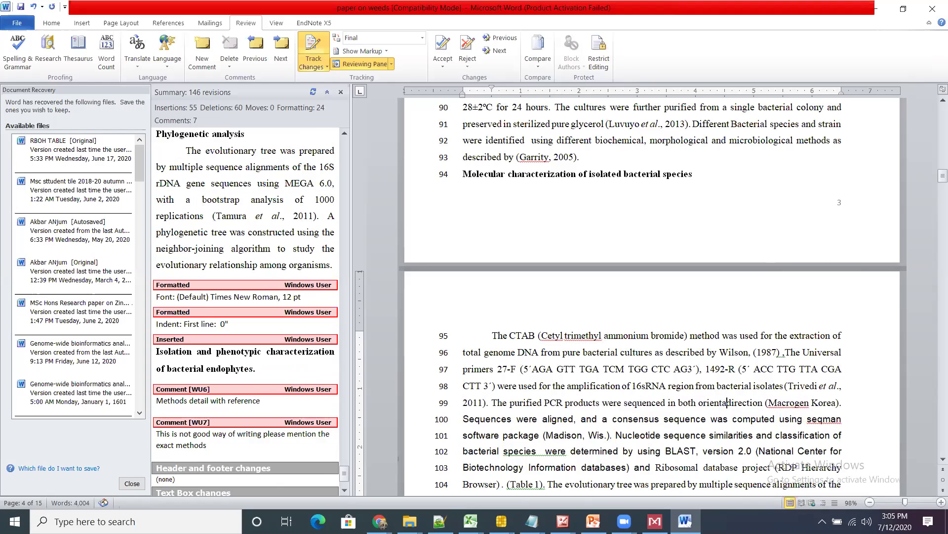
{"action": "key", "text": "Delete"}
{"action": "key", "text": "Delete"}
{"action": "key", "text": "Delete"}
{"action": "key", "text": "Delete"}
{"action": "key", "text": "Delete"}
{"action": "key", "text": "Delete"}
{"action": "key", "text": "Delete"}
{"action": "key", "text": "Delete"}
{"action": "key", "text": "Delete"}
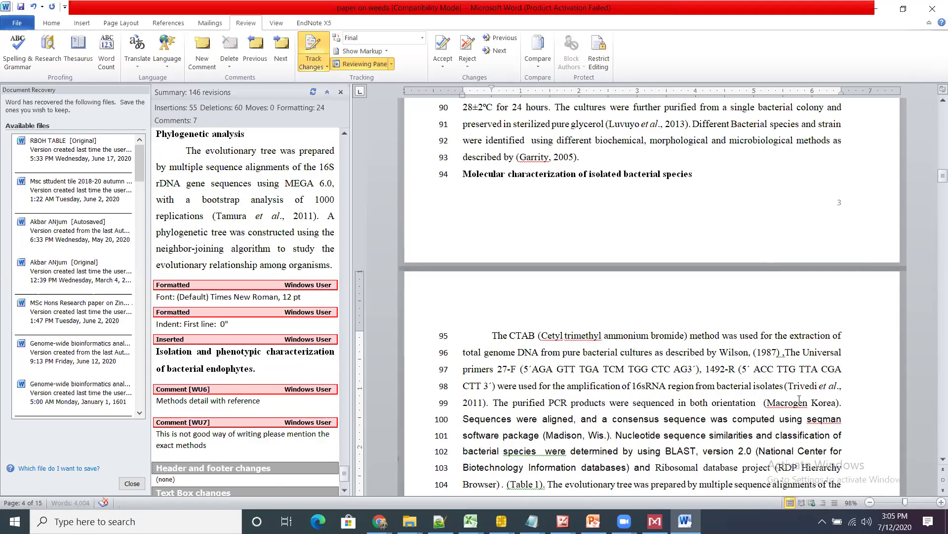
{"action": "key", "text": "Delete"}
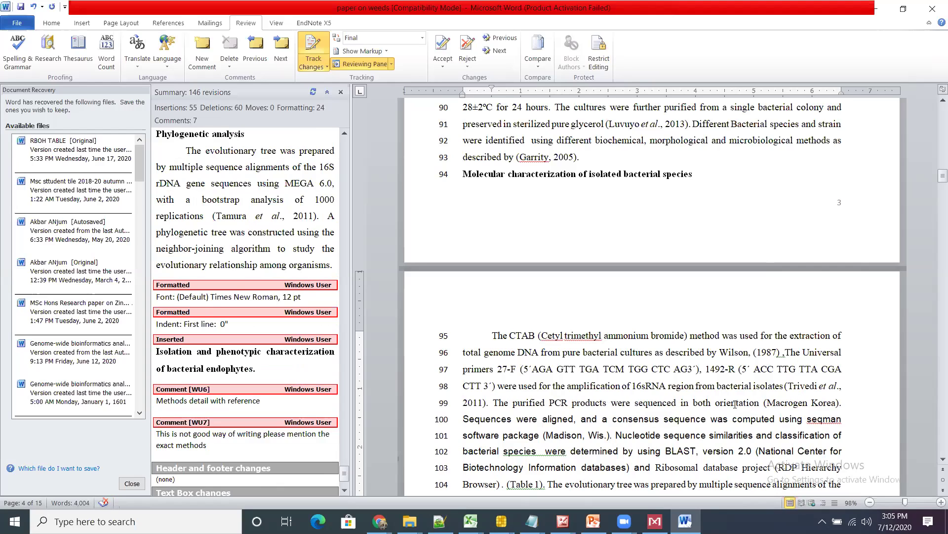
Accept the suggested spacing correction for "species were" in the BLAST sentence and remove the stray space before the period after "(RDP Hierarchy Browser)"
{"action": "right_click", "coordinate": [736, 404]}
{"action": "key", "text": "Escape"}
{"action": "right_click", "coordinate": [566, 453]}
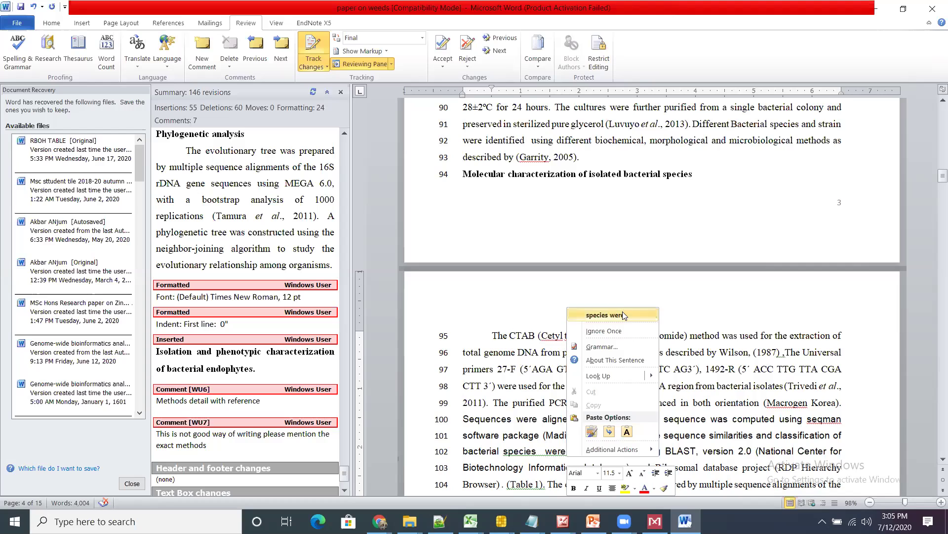
{"action": "left_click", "coordinate": [623, 314]}
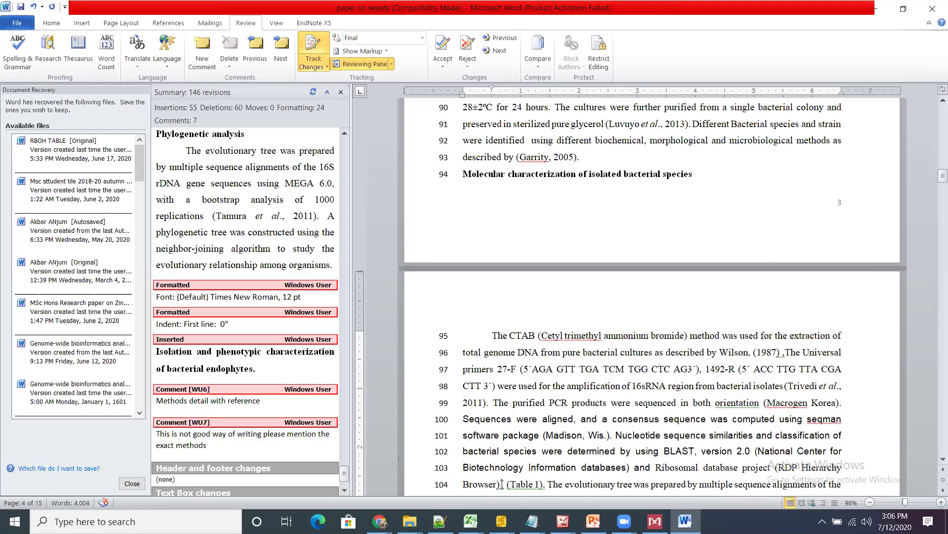
{"action": "key", "text": "BackSpace"}
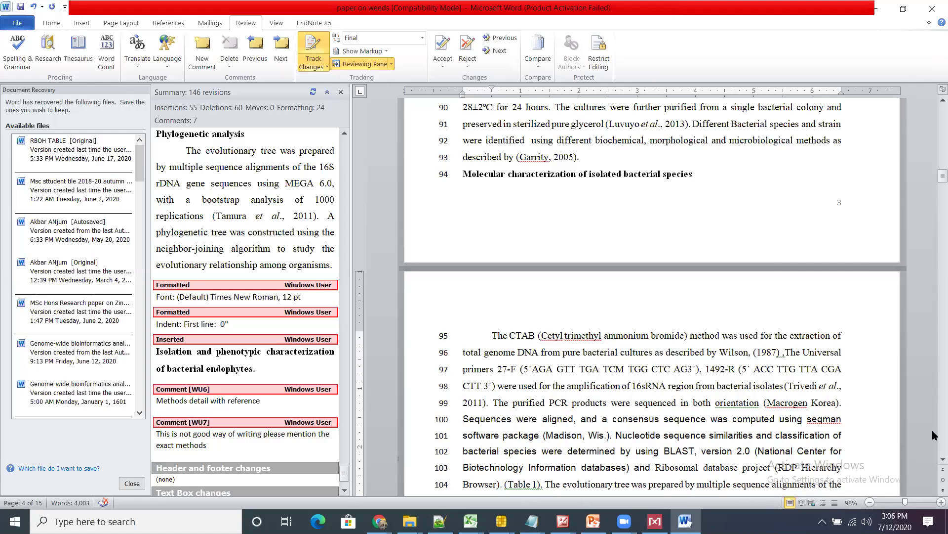
{"action": "scroll", "coordinate": [933, 461], "scroll_direction": "down", "scroll_amount": 3}
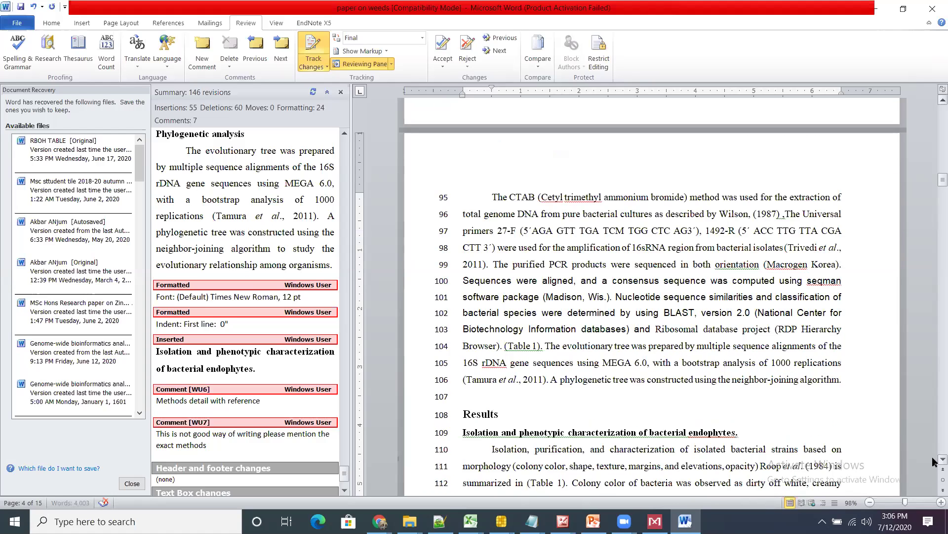
{"action": "scroll", "coordinate": [933, 461], "scroll_direction": "down", "scroll_amount": 1}
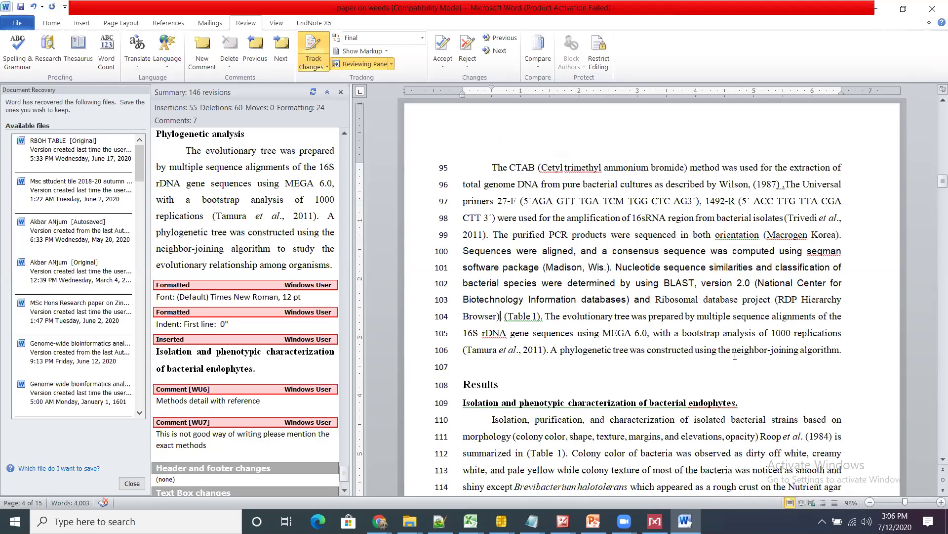
{"action": "type", "text": "."}
Insert "1000" before "bootstrap" in the evolutionary tree sentence and delete "analysis of 1000 replications" after it
{"action": "left_click", "coordinate": [683, 333]}
{"action": "type", "text": "1000"}
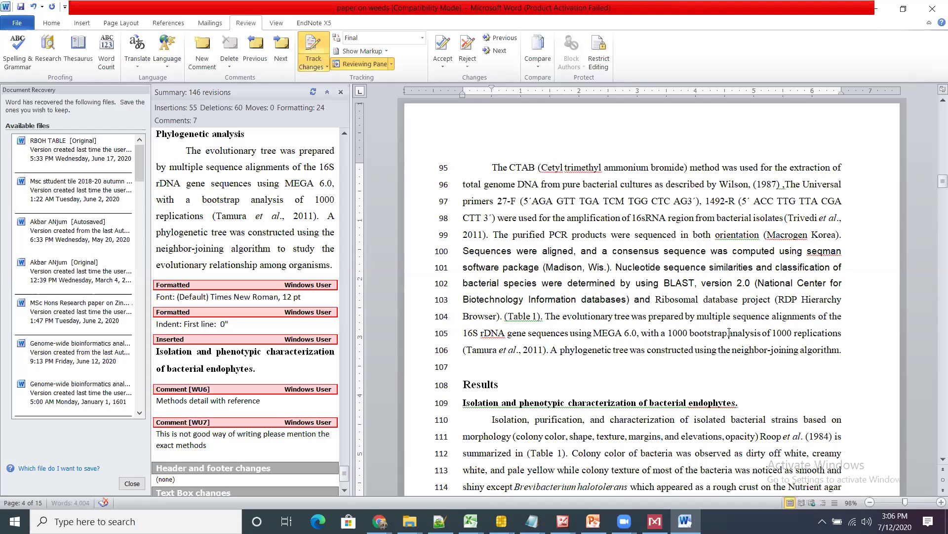
{"action": "left_click_drag", "start_coordinate": [730, 332], "coordinate": [833, 332]}
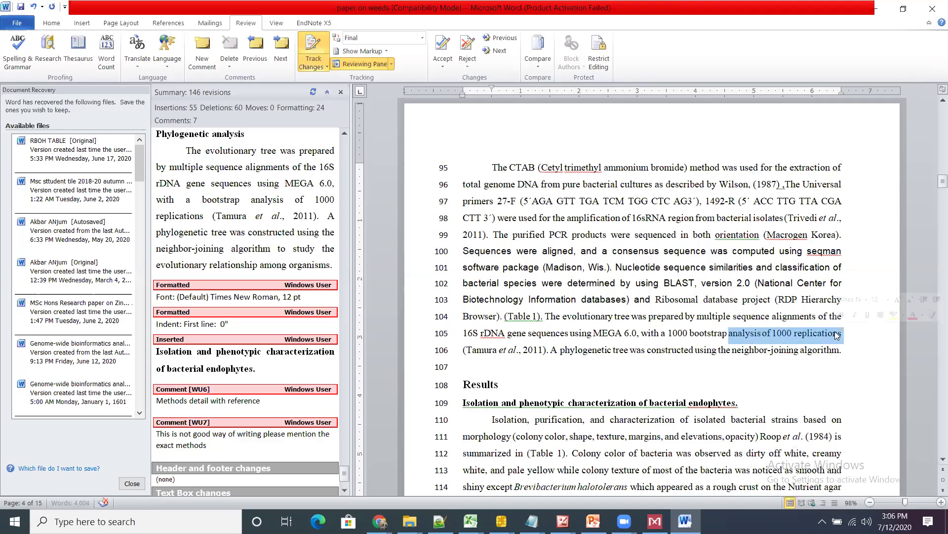
{"action": "key", "text": "Delete"}
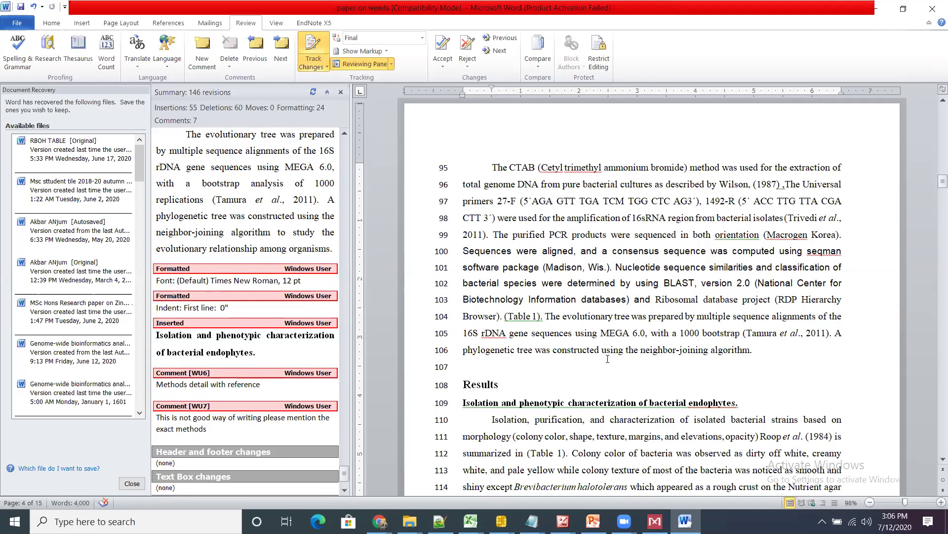
Move "using the neighbor-joining algorithm" to follow "1000 bootstrap" and delete the leftover "A phylogenetic tree was constructed." with the blank line before Results
{"action": "left_click_drag", "start_coordinate": [602, 350], "coordinate": [743, 355]}
{"action": "key", "text": "ctrl+c"}
{"action": "key", "text": "Delete"}
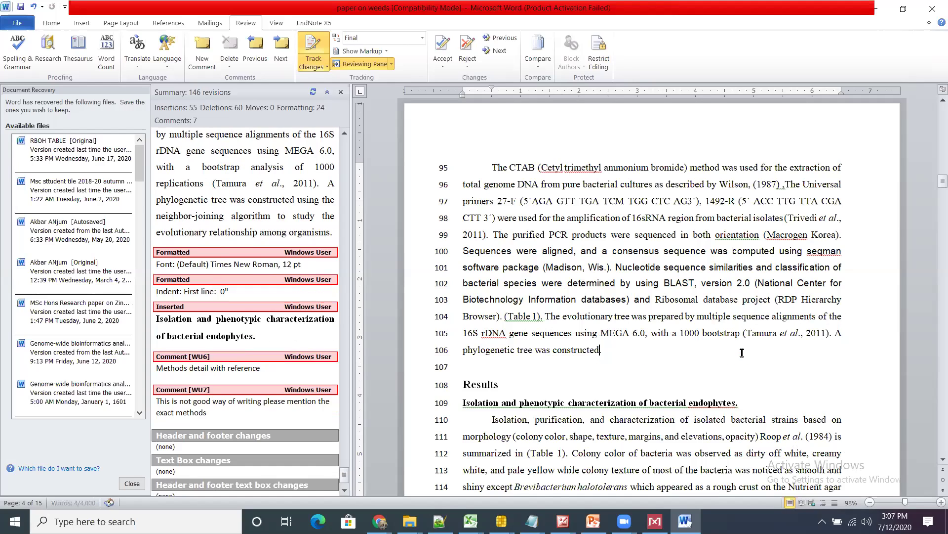
{"action": "left_click", "coordinate": [743, 332]}
{"action": "key", "text": "ctrl+v"}
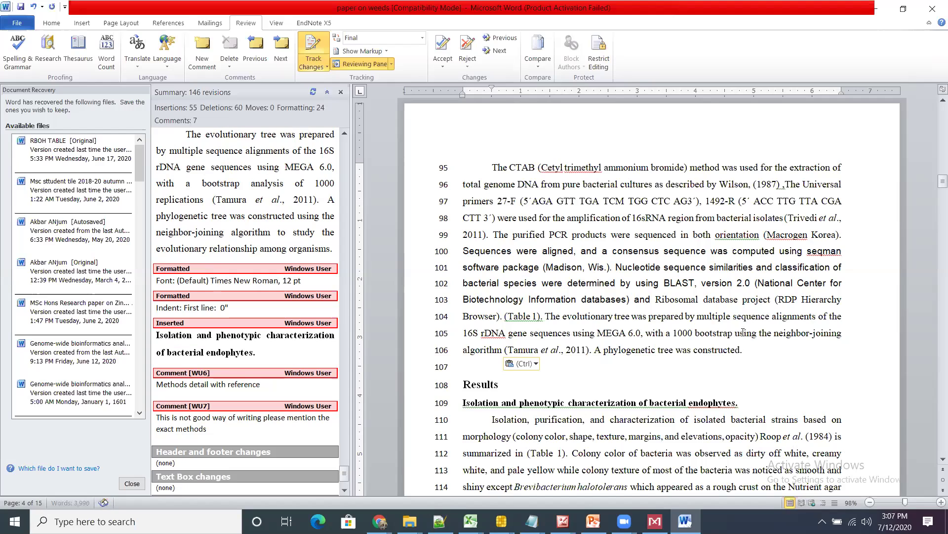
{"action": "left_click_drag", "start_coordinate": [595, 350], "coordinate": [739, 367]}
{"action": "key", "text": "Delete"}
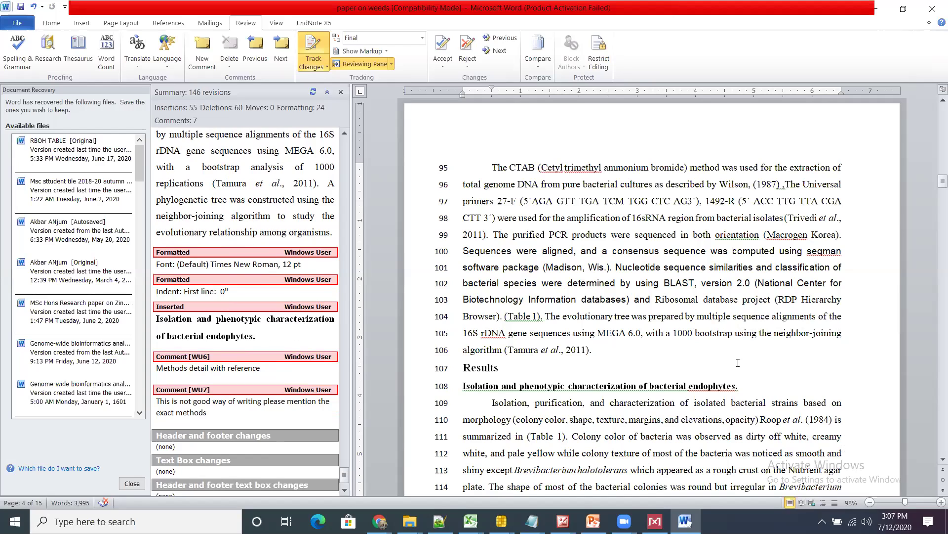
Look through the Results, Discussion and Conclusion sections down to the start of the References
{"action": "key", "text": "Down"}
{"action": "key", "text": "Down"}
{"action": "key", "text": "Down"}
{"action": "key", "text": "Down"}
{"action": "key", "text": "Down"}
{"action": "key", "text": "Down"}
{"action": "key", "text": "Down"}
{"action": "key", "text": "Down"}
{"action": "key", "text": "Down"}
{"action": "key", "text": "Down"}
{"action": "key", "text": "Down"}
{"action": "key", "text": "Down"}
{"action": "key", "text": "Down"}
{"action": "key", "text": "Down"}
{"action": "key", "text": "Down"}
{"action": "key", "text": "Down"}
{"action": "key", "text": "Down"}
{"action": "key", "text": "Down"}
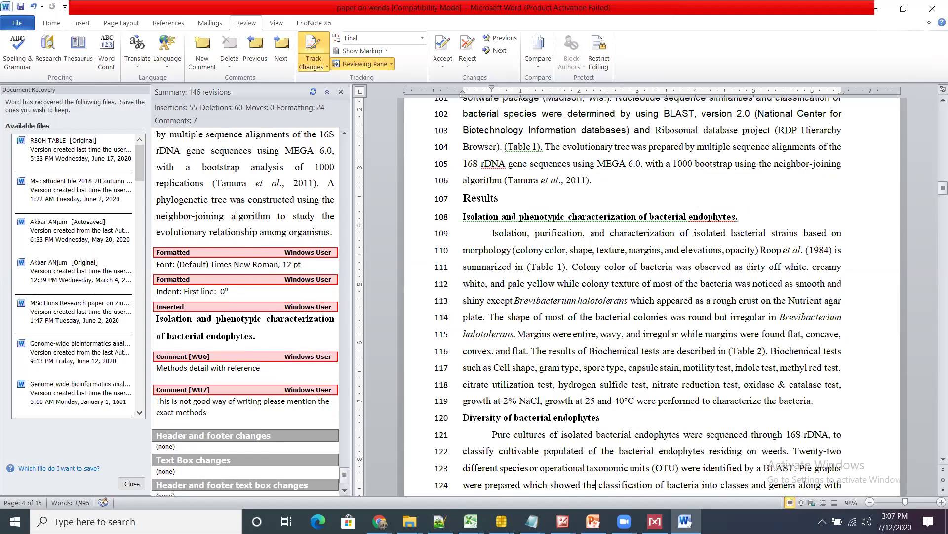
{"action": "key", "text": "Down"}
{"action": "key", "text": "Down"}
{"action": "key", "text": "Down"}
{"action": "key", "text": "Down"}
{"action": "key", "text": "Down"}
{"action": "key", "text": "Down"}
{"action": "key", "text": "Down"}
{"action": "key", "text": "Down"}
{"action": "key", "text": "Down"}
{"action": "key", "text": "Down"}
{"action": "key", "text": "Down"}
{"action": "key", "text": "Down"}
{"action": "key", "text": "Down"}
{"action": "key", "text": "Down"}
{"action": "key", "text": "Down"}
{"action": "key", "text": "Down"}
{"action": "key", "text": "Down"}
{"action": "key", "text": "Down"}
{"action": "key", "text": "Down"}
{"action": "key", "text": "Down"}
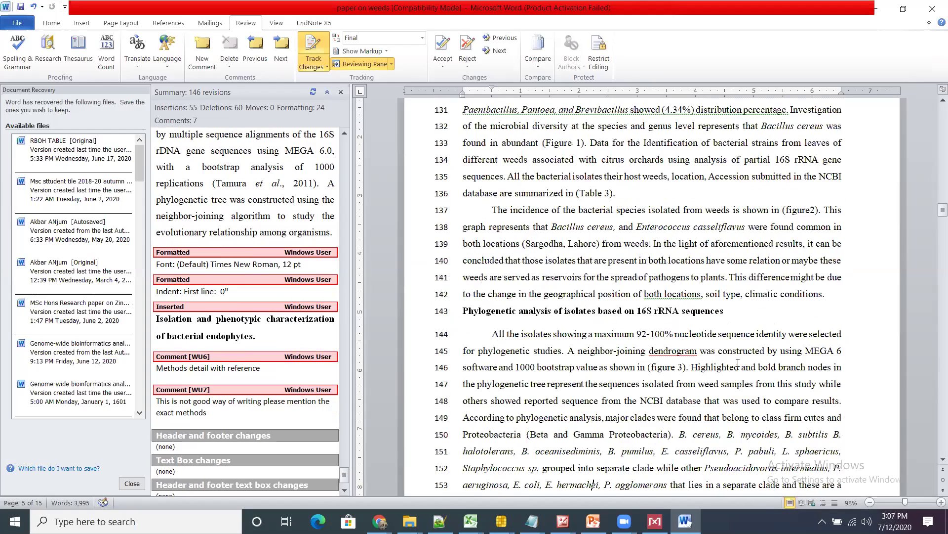
{"action": "key", "text": "Down"}
{"action": "key", "text": "Down"}
{"action": "key", "text": "Down"}
{"action": "key", "text": "Down"}
{"action": "key", "text": "Down"}
{"action": "key", "text": "Down"}
{"action": "key", "text": "Down"}
{"action": "key", "text": "Down"}
{"action": "key", "text": "Down"}
{"action": "key", "text": "Down"}
{"action": "key", "text": "Down"}
{"action": "key", "text": "Down"}
{"action": "key", "text": "Down"}
{"action": "key", "text": "Down"}
{"action": "key", "text": "Down"}
{"action": "key", "text": "Down"}
{"action": "key", "text": "Down"}
{"action": "key", "text": "Down"}
{"action": "key", "text": "Down"}
{"action": "key", "text": "Down"}
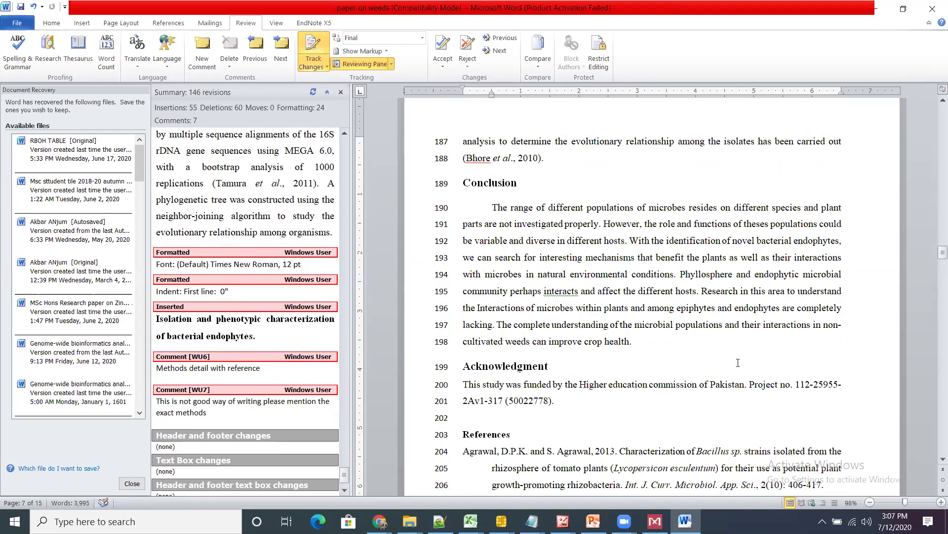
Go back through the Discussion to the Results and reread the section on diversity of bacterial endophytes
{"action": "key", "text": "Up"}
{"action": "key", "text": "Up"}
{"action": "key", "text": "Up"}
{"action": "key", "text": "Up"}
{"action": "key", "text": "Up"}
{"action": "key", "text": "Up"}
{"action": "key", "text": "Up"}
{"action": "key", "text": "Up"}
{"action": "key", "text": "Up"}
{"action": "key", "text": "Up"}
{"action": "key", "text": "Up"}
{"action": "key", "text": "Up"}
{"action": "key", "text": "Up"}
{"action": "key", "text": "Up"}
{"action": "key", "text": "Up"}
{"action": "key", "text": "Up"}
{"action": "key", "text": "Up"}
{"action": "key", "text": "Up"}
{"action": "key", "text": "Up"}
{"action": "key", "text": "Up"}
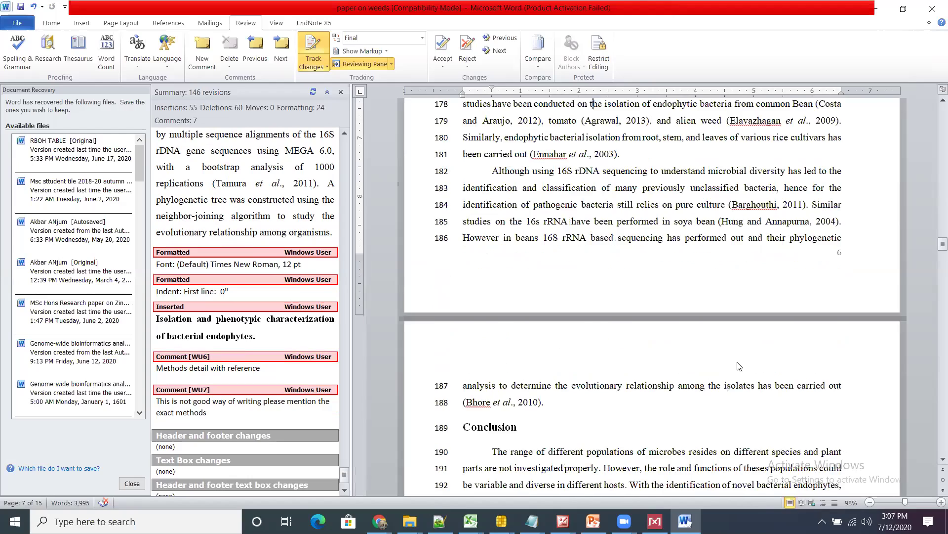
{"action": "scroll", "coordinate": [737, 363], "scroll_direction": "up", "scroll_amount": 1}
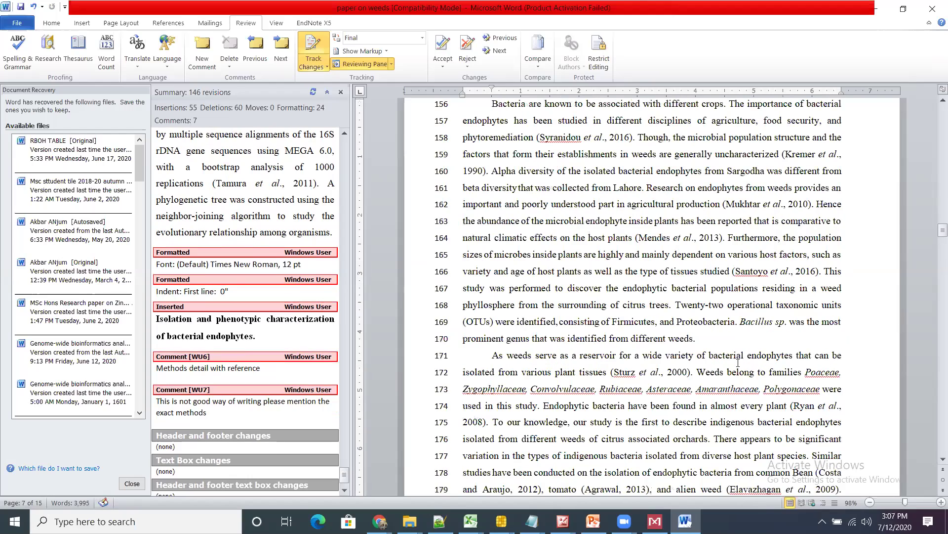
{"action": "key", "text": "Up"}
{"action": "key", "text": "Up"}
{"action": "key", "text": "Up"}
{"action": "key", "text": "Up"}
{"action": "key", "text": "Up"}
{"action": "key", "text": "Up"}
{"action": "key", "text": "Up"}
{"action": "key", "text": "Up"}
{"action": "key", "text": "Up"}
{"action": "key", "text": "Up"}
{"action": "key", "text": "Up"}
{"action": "key", "text": "Up"}
{"action": "key", "text": "Up"}
{"action": "key", "text": "Up"}
{"action": "key", "text": "Up"}
{"action": "key", "text": "Up"}
{"action": "key", "text": "Up"}
{"action": "key", "text": "Up"}
{"action": "key", "text": "Up"}
{"action": "key", "text": "Up"}
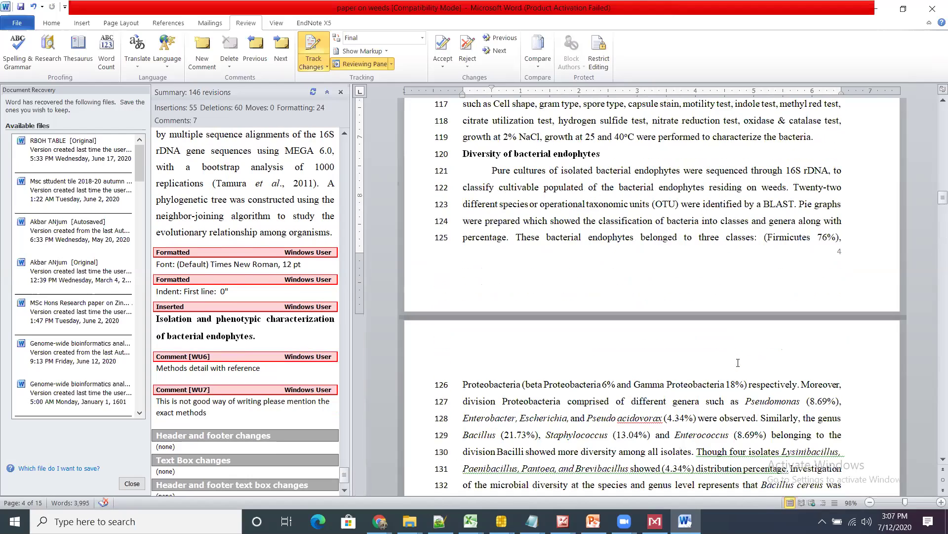
{"action": "scroll", "coordinate": [738, 363], "scroll_direction": "up", "scroll_amount": 1}
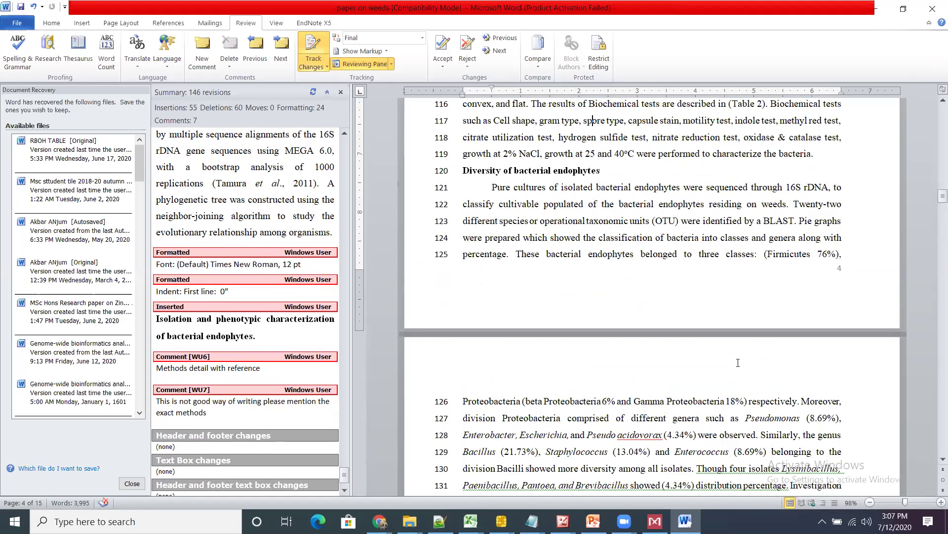
{"action": "key", "text": "Down"}
{"action": "key", "text": "Down"}
{"action": "key", "text": "Down"}
{"action": "key", "text": "Down"}
{"action": "key", "text": "Down"}
{"action": "key", "text": "Down"}
{"action": "key", "text": "Down"}
{"action": "key", "text": "Down"}
{"action": "key", "text": "Down"}
{"action": "key", "text": "Down"}
{"action": "key", "text": "Down"}
{"action": "key", "text": "Down"}
{"action": "key", "text": "Down"}
{"action": "key", "text": "Down"}
{"action": "key", "text": "Down"}
{"action": "key", "text": "Down"}
{"action": "key", "text": "Down"}
{"action": "key", "text": "Down"}
{"action": "key", "text": "Down"}
{"action": "key", "text": "Down"}
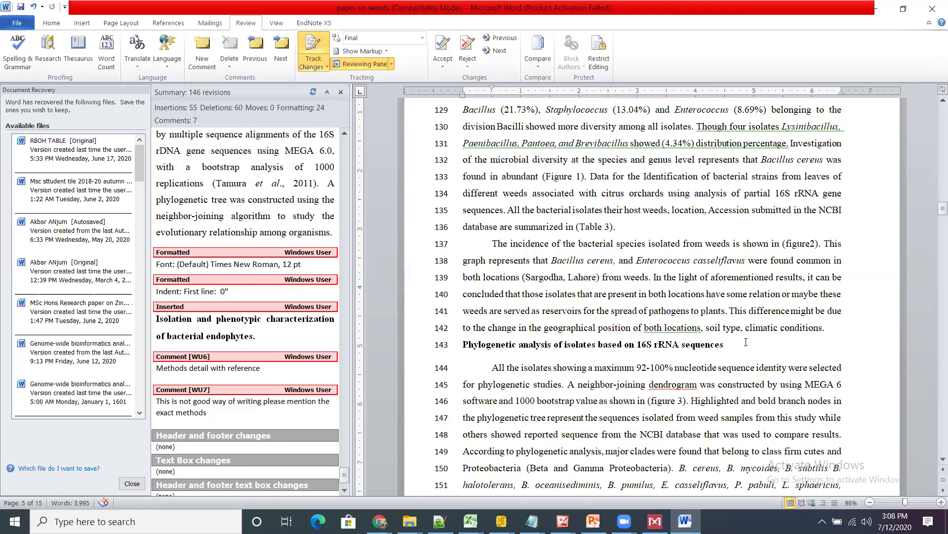
Try the suggested correction "locations" for "both locations" in the sentence on geographical position, and undo it
{"action": "right_click", "coordinate": [665, 328]}
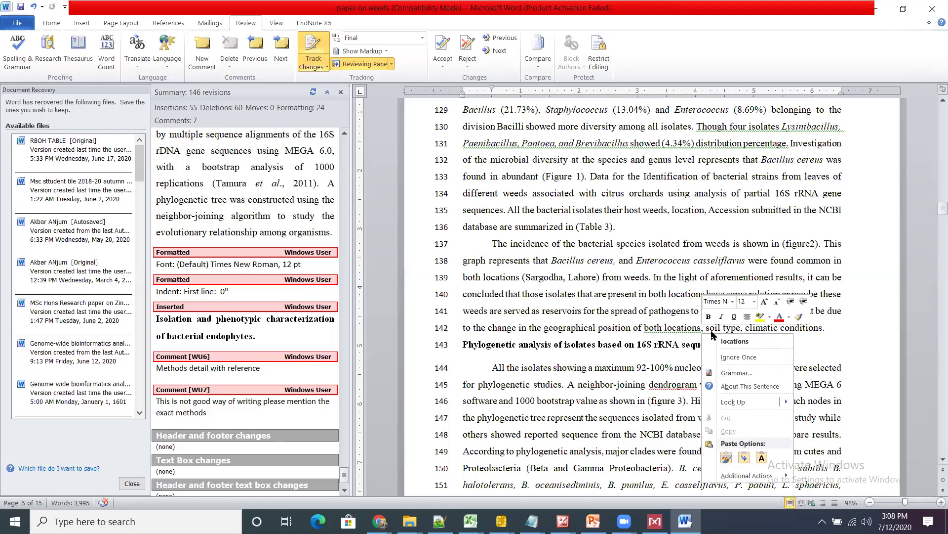
{"action": "left_click", "coordinate": [734, 341]}
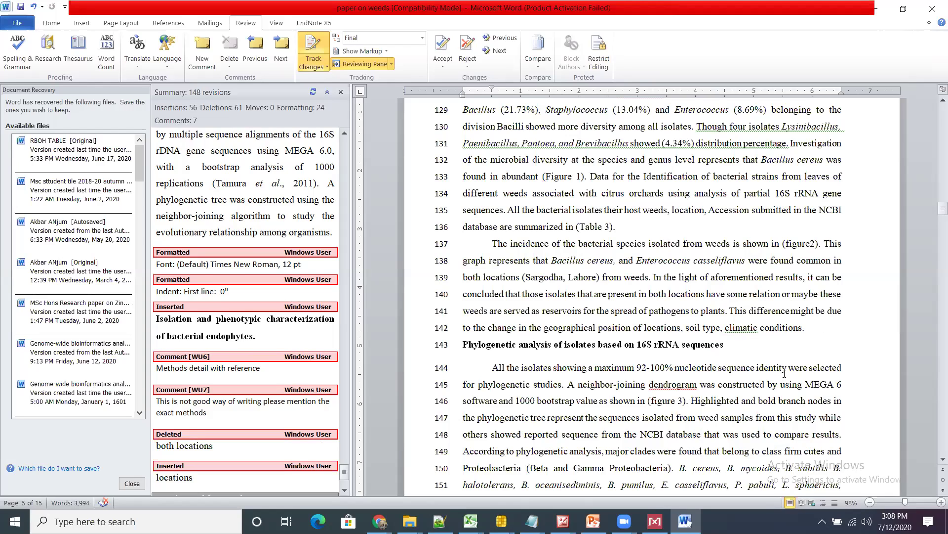
{"action": "key", "text": "ctrl+z"}
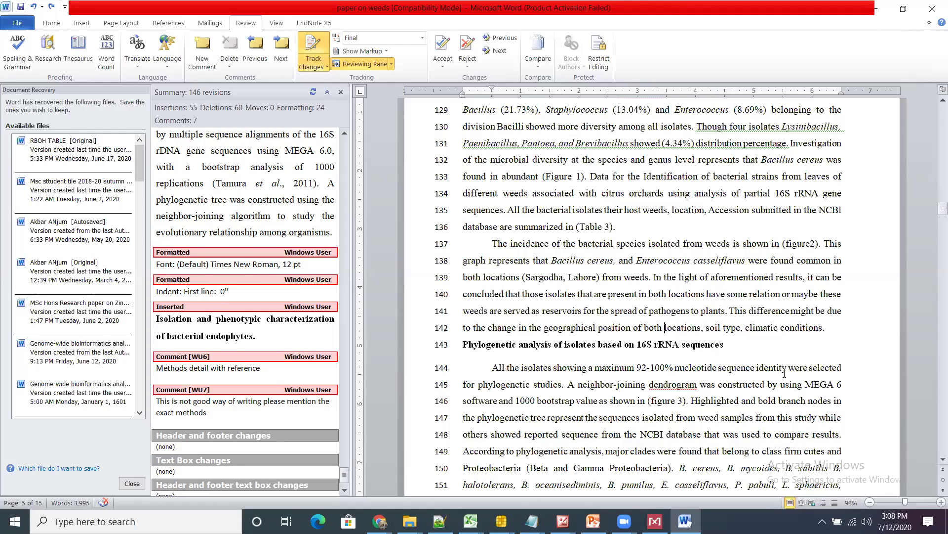
Delete the word "both" before "locations" in the sentence on the change in geographical position, soil type and climatic conditions
{"action": "key", "text": "BackSpace"}
{"action": "key", "text": "BackSpace"}
{"action": "key", "text": "BackSpace"}
{"action": "key", "text": "BackSpace"}
{"action": "key", "text": "BackSpace"}
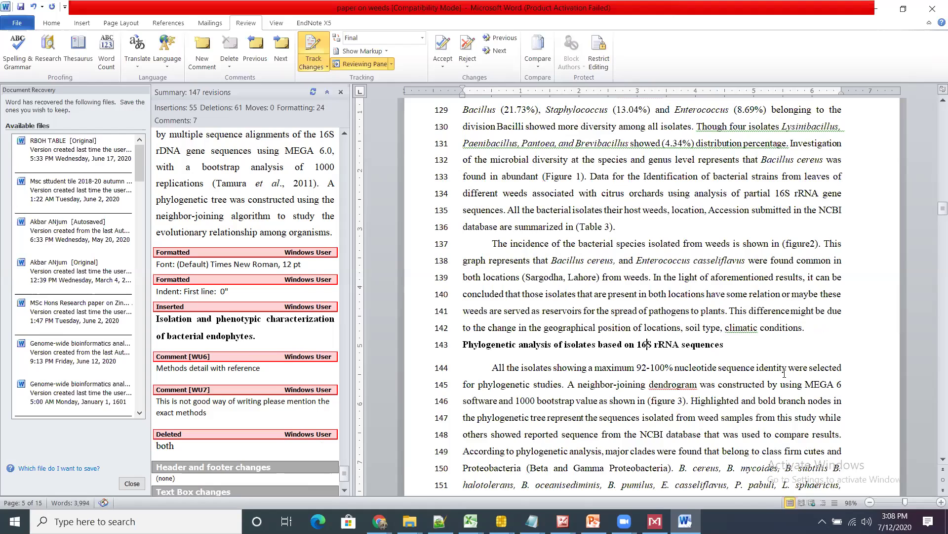
{"action": "scroll", "coordinate": [784, 373], "scroll_direction": "down", "scroll_amount": 10}
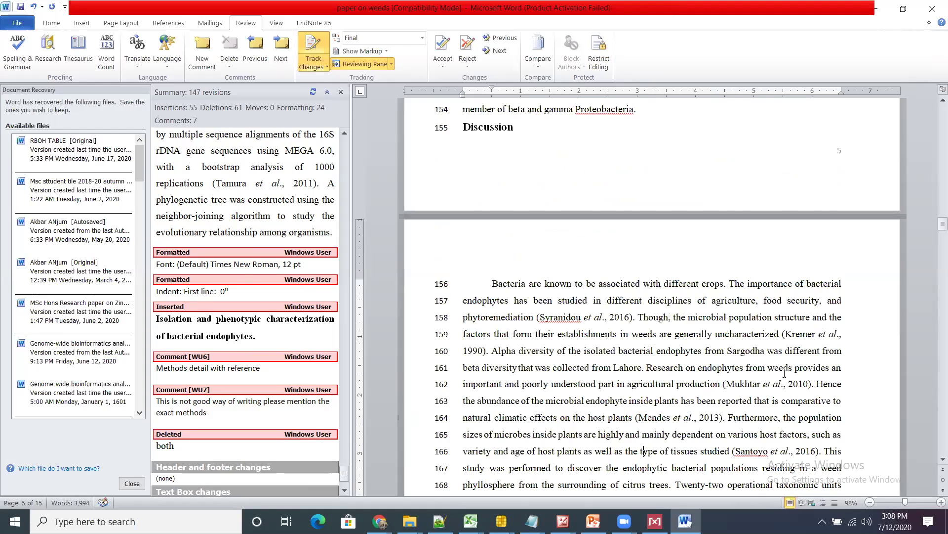
Go back up through the Results to their start and reread the end of Materials and Methods and the isolation section
{"action": "key", "text": "Up"}
{"action": "key", "text": "Up"}
{"action": "key", "text": "Up"}
{"action": "key", "text": "Up"}
{"action": "key", "text": "Up"}
{"action": "key", "text": "Up"}
{"action": "key", "text": "Up"}
{"action": "key", "text": "Up"}
{"action": "key", "text": "Up"}
{"action": "key", "text": "Up"}
{"action": "key", "text": "Up"}
{"action": "key", "text": "Up"}
{"action": "key", "text": "Up"}
{"action": "key", "text": "Up"}
{"action": "key", "text": "Up"}
{"action": "key", "text": "Up"}
{"action": "key", "text": "Up"}
{"action": "key", "text": "Up"}
{"action": "key", "text": "Up"}
{"action": "key", "text": "Up"}
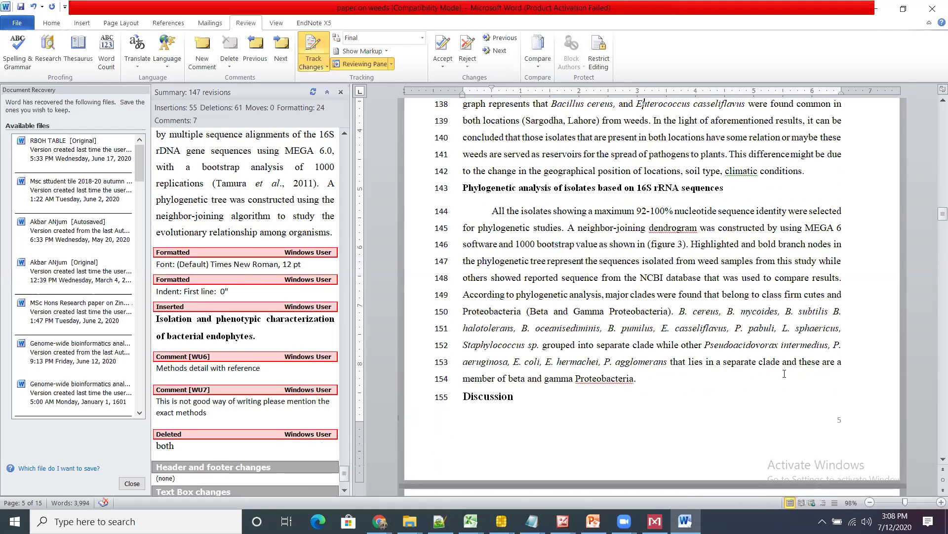
{"action": "key", "text": "Up"}
{"action": "key", "text": "Up"}
{"action": "key", "text": "Up"}
{"action": "key", "text": "Up"}
{"action": "key", "text": "Up"}
{"action": "key", "text": "Up"}
{"action": "key", "text": "Up"}
{"action": "key", "text": "Up"}
{"action": "key", "text": "Up"}
{"action": "key", "text": "Up"}
{"action": "key", "text": "Up"}
{"action": "key", "text": "Up"}
{"action": "key", "text": "Up"}
{"action": "key", "text": "Up"}
{"action": "key", "text": "Up"}
{"action": "key", "text": "Up"}
{"action": "key", "text": "Up"}
{"action": "key", "text": "Up"}
{"action": "key", "text": "Up"}
{"action": "key", "text": "Up"}
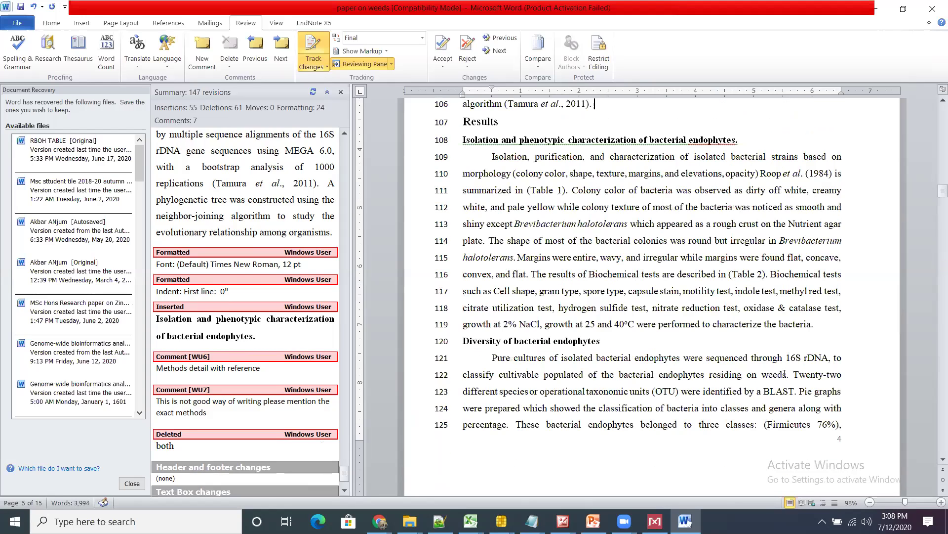
{"action": "key", "text": "Up"}
{"action": "key", "text": "Up"}
{"action": "key", "text": "Down"}
{"action": "key", "text": "Down"}
{"action": "key", "text": "Down"}
{"action": "key", "text": "Down"}
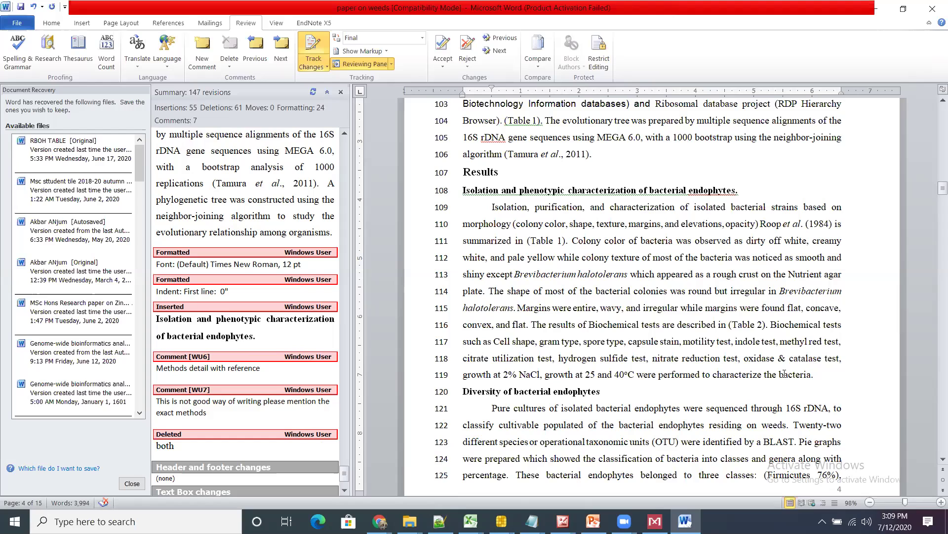
Switch to Chrome and read the aem.asm.org article's Materials and Methods, from the isolation of endophytic bacteria through the statistical analysis
{"action": "left_click", "coordinate": [379, 521]}
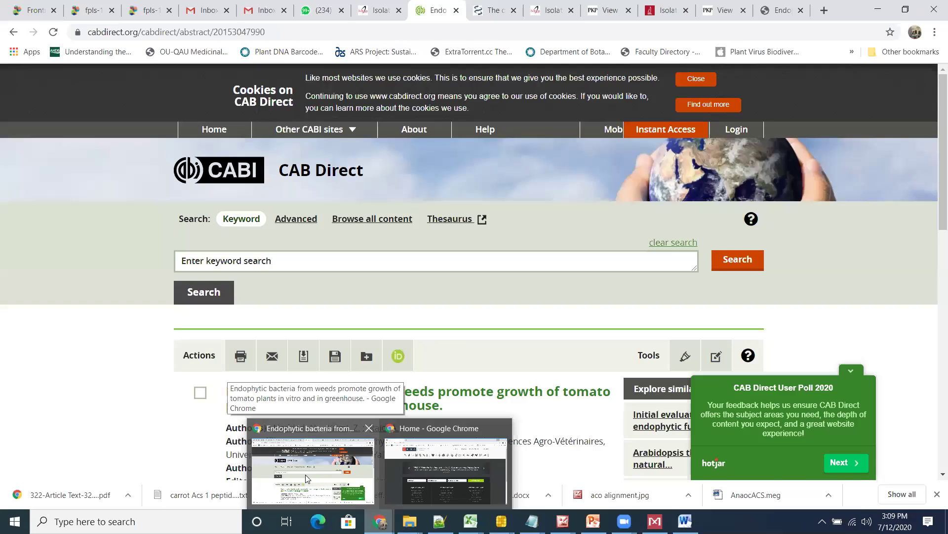
{"action": "left_click", "coordinate": [305, 474]}
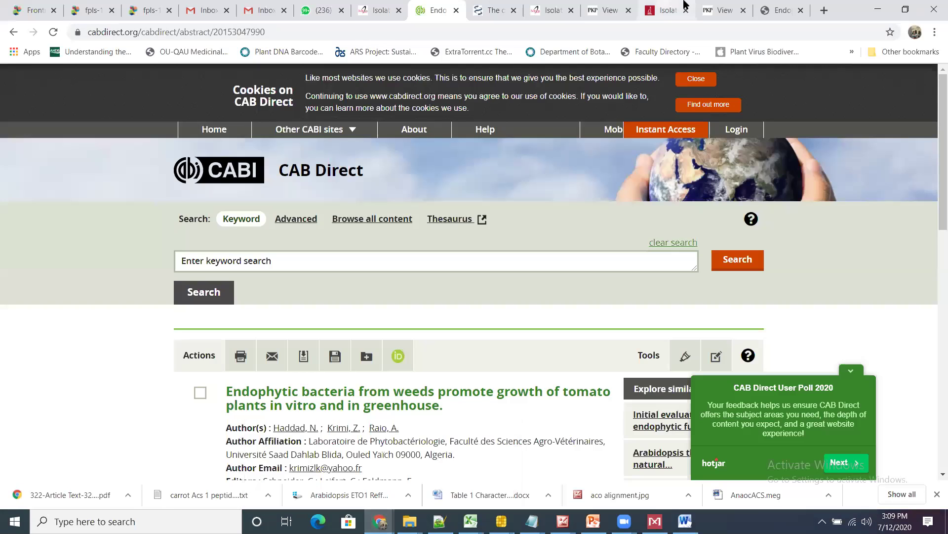
{"action": "left_click", "coordinate": [684, 4]}
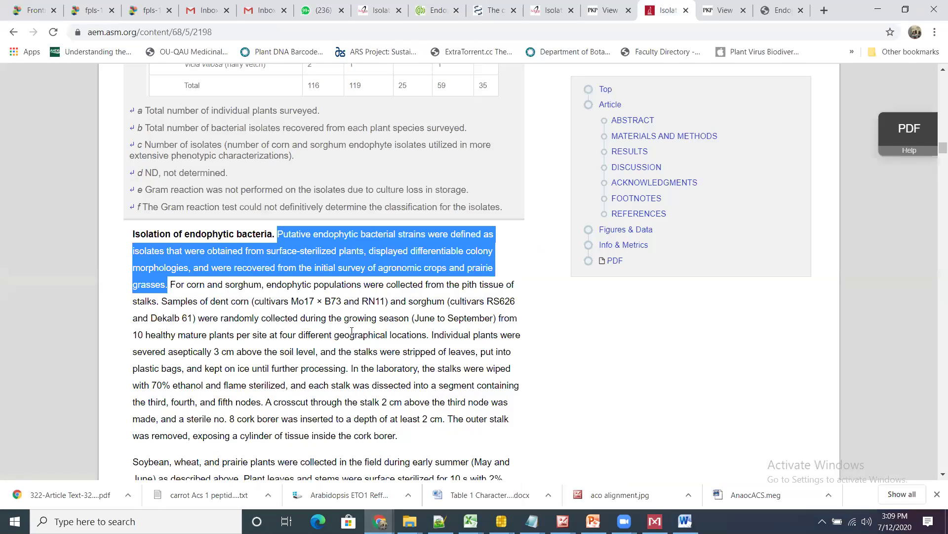
{"action": "scroll", "coordinate": [352, 332], "scroll_direction": "down", "scroll_amount": 10}
{"action": "scroll", "coordinate": [352, 332], "scroll_direction": "down", "scroll_amount": 3}
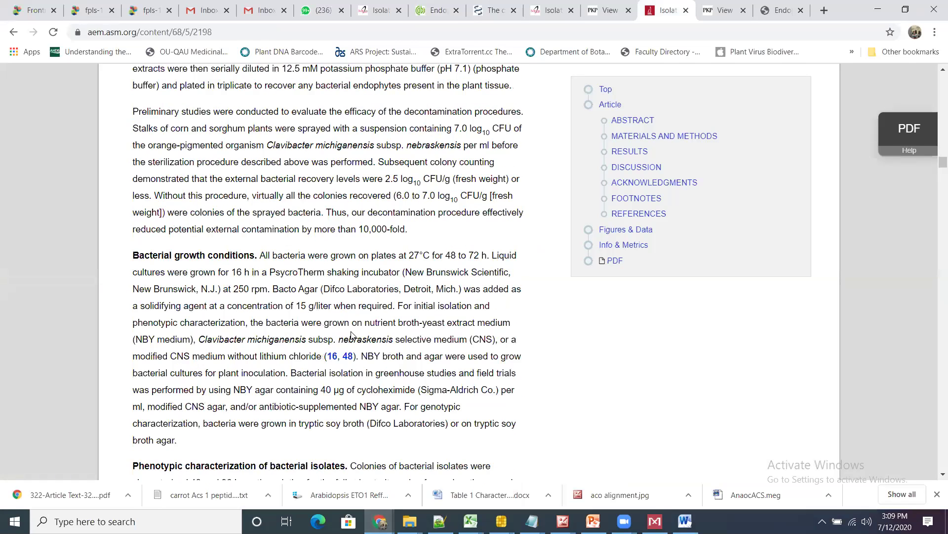
{"action": "scroll", "coordinate": [352, 332], "scroll_direction": "down", "scroll_amount": 5}
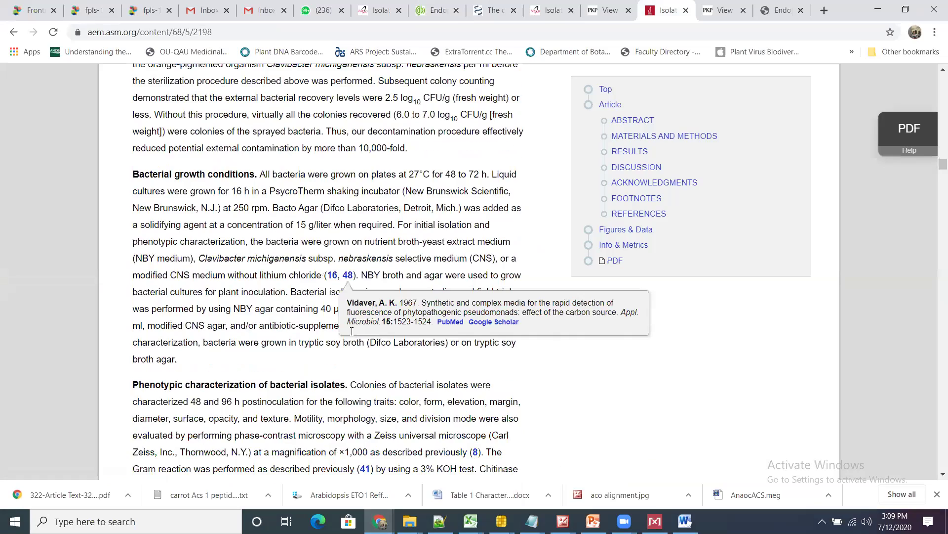
{"action": "scroll", "coordinate": [351, 331], "scroll_direction": "down", "scroll_amount": 1}
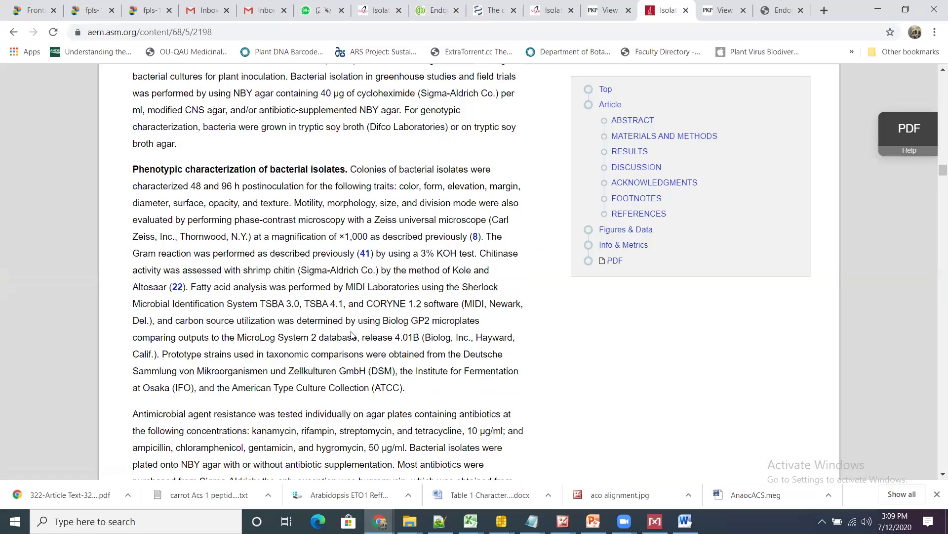
{"action": "scroll", "coordinate": [352, 335], "scroll_direction": "down", "scroll_amount": 5}
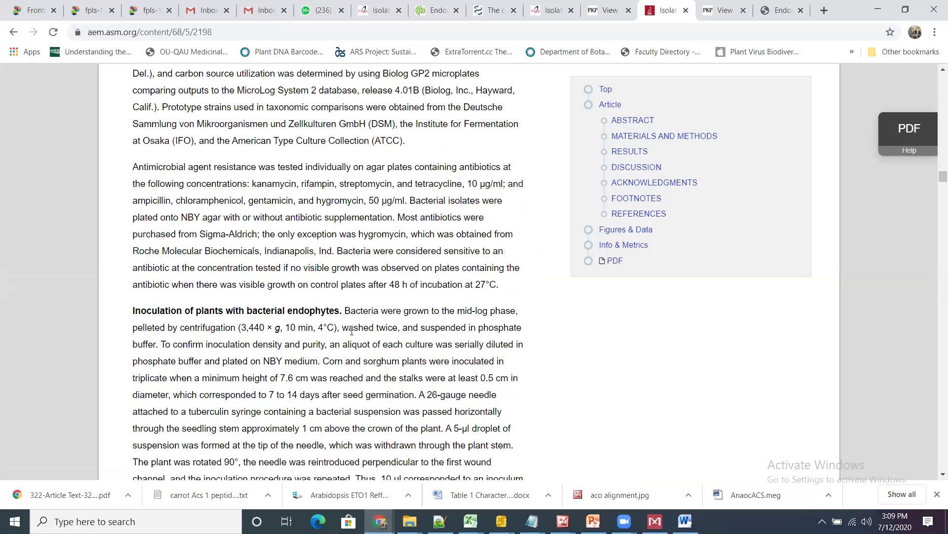
{"action": "scroll", "coordinate": [352, 332], "scroll_direction": "up", "scroll_amount": 6}
{"action": "scroll", "coordinate": [352, 332], "scroll_direction": "down", "scroll_amount": 5}
{"action": "scroll", "coordinate": [352, 332], "scroll_direction": "down", "scroll_amount": 4}
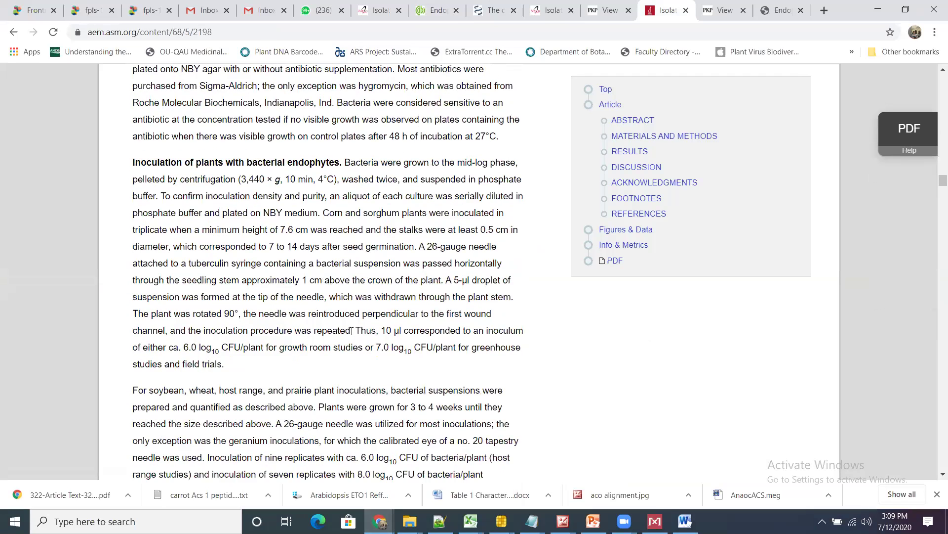
{"action": "scroll", "coordinate": [351, 331], "scroll_direction": "down", "scroll_amount": 1}
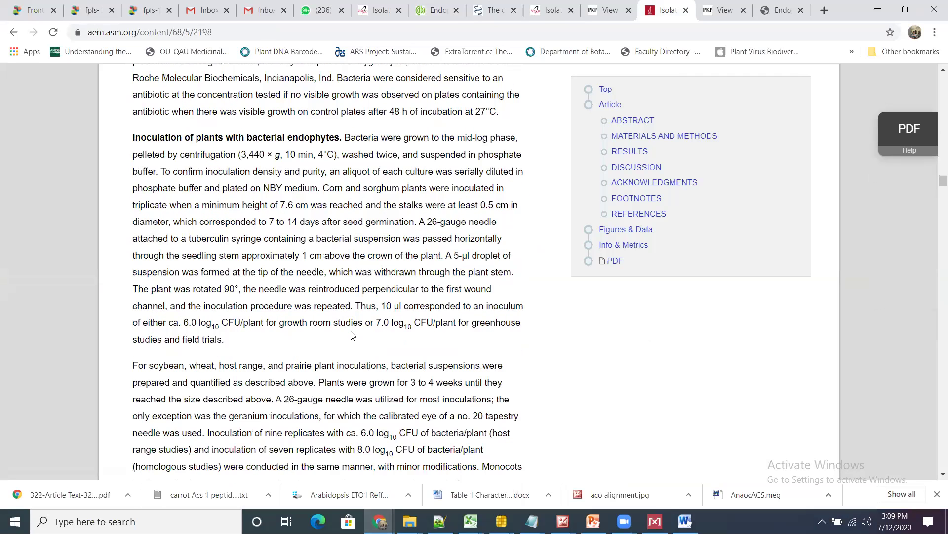
{"action": "scroll", "coordinate": [351, 335], "scroll_direction": "down", "scroll_amount": 5}
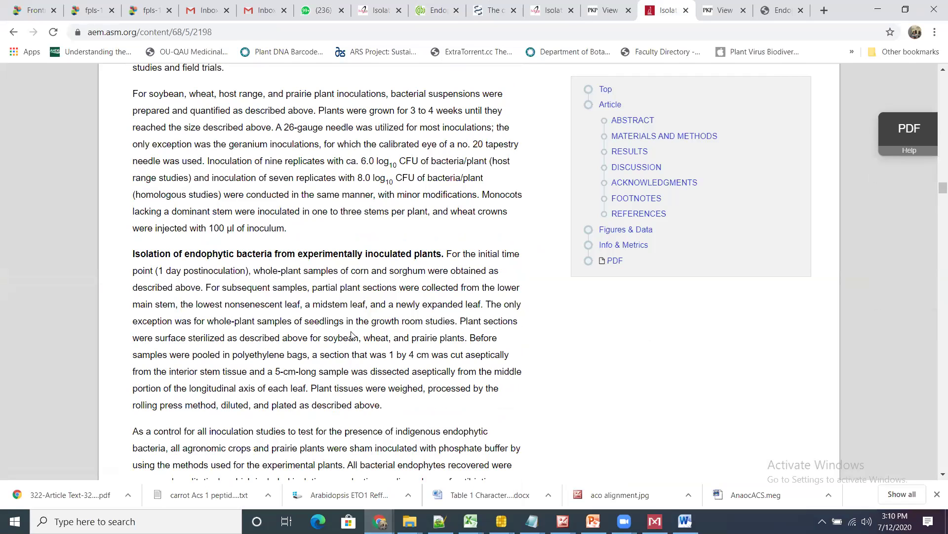
{"action": "scroll", "coordinate": [351, 334], "scroll_direction": "down", "scroll_amount": 2}
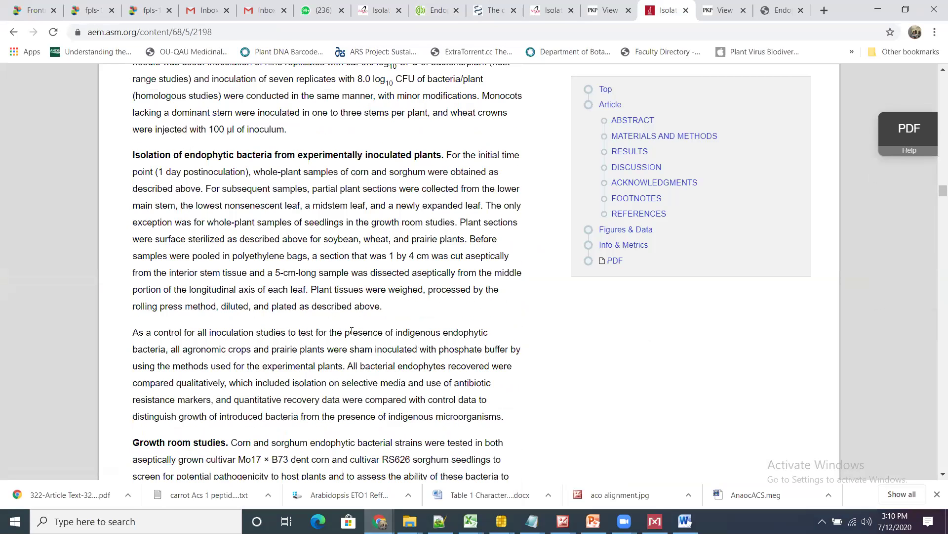
{"action": "scroll", "coordinate": [352, 334], "scroll_direction": "down", "scroll_amount": 1}
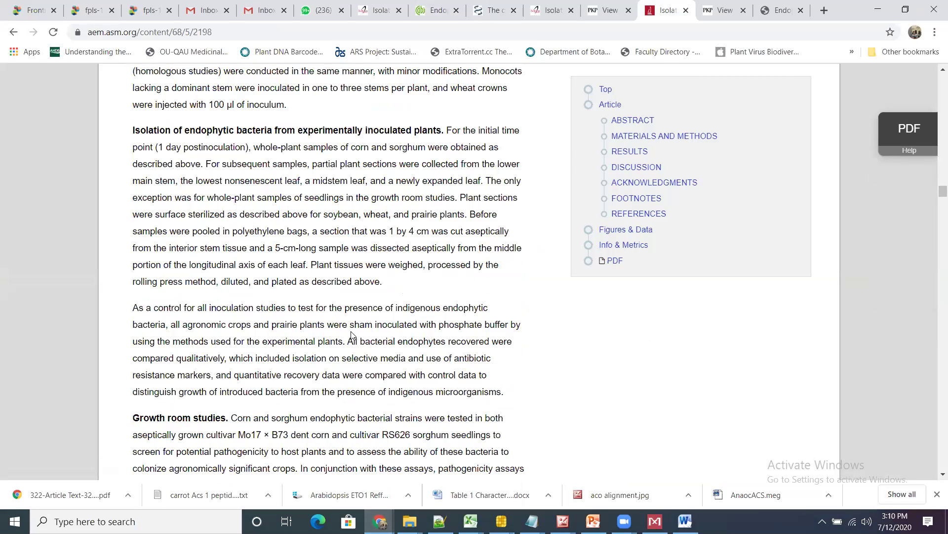
{"action": "scroll", "coordinate": [352, 334], "scroll_direction": "down", "scroll_amount": 1}
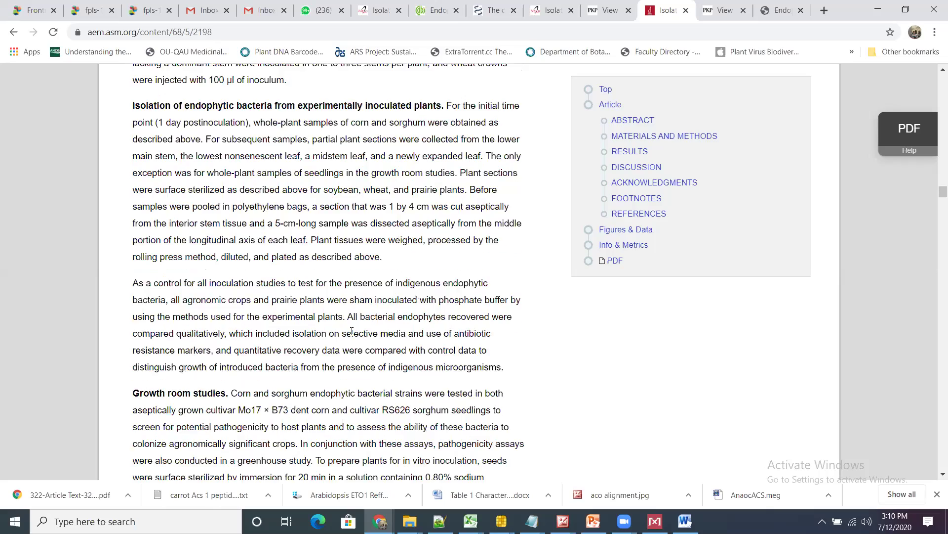
{"action": "scroll", "coordinate": [352, 331], "scroll_direction": "down", "scroll_amount": 6}
{"action": "scroll", "coordinate": [351, 331], "scroll_direction": "down", "scroll_amount": 8}
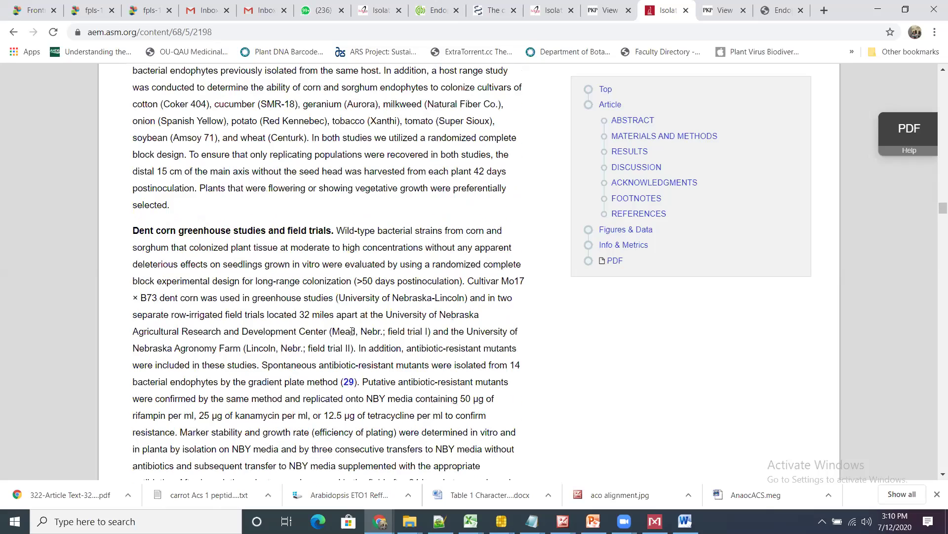
{"action": "scroll", "coordinate": [352, 331], "scroll_direction": "down", "scroll_amount": 1}
{"action": "scroll", "coordinate": [352, 333], "scroll_direction": "down", "scroll_amount": 4}
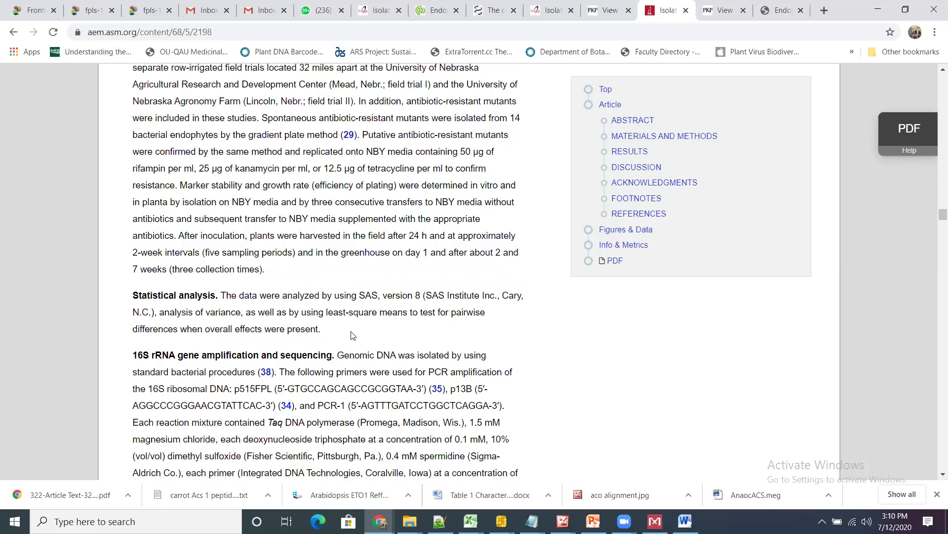
{"action": "scroll", "coordinate": [352, 335], "scroll_direction": "down", "scroll_amount": 1}
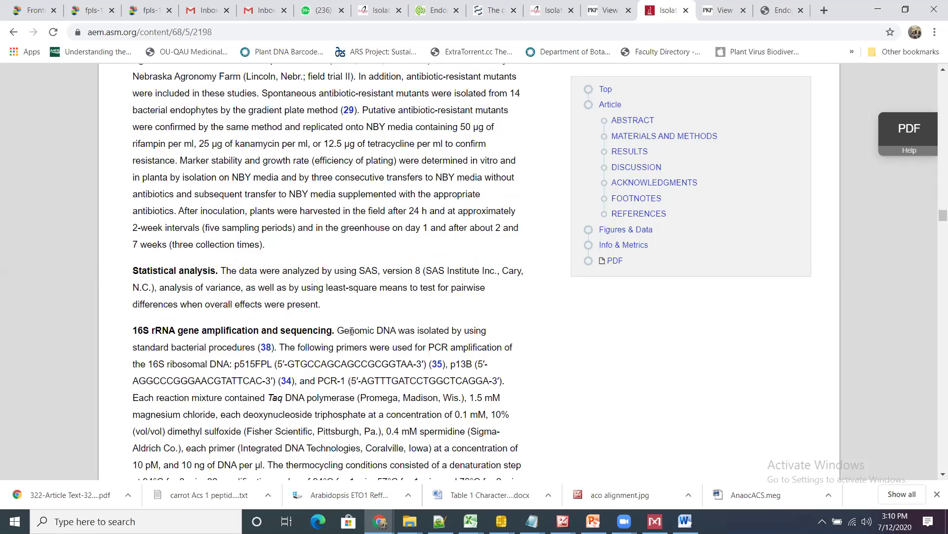
{"action": "scroll", "coordinate": [352, 335], "scroll_direction": "down", "scroll_amount": 1}
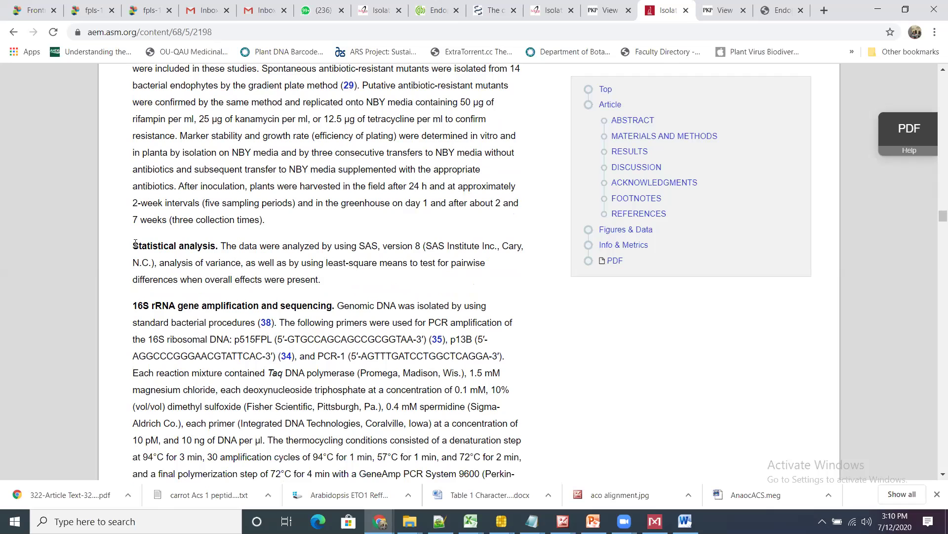
{"action": "left_click_drag", "start_coordinate": [138, 246], "coordinate": [348, 291]}
{"action": "left_click", "coordinate": [349, 290]}
Copy the article's "Nucleotide sequence accession numbers" paragraph, including its heading, from just above the Results
{"action": "scroll", "coordinate": [349, 290], "scroll_direction": "down", "scroll_amount": 5}
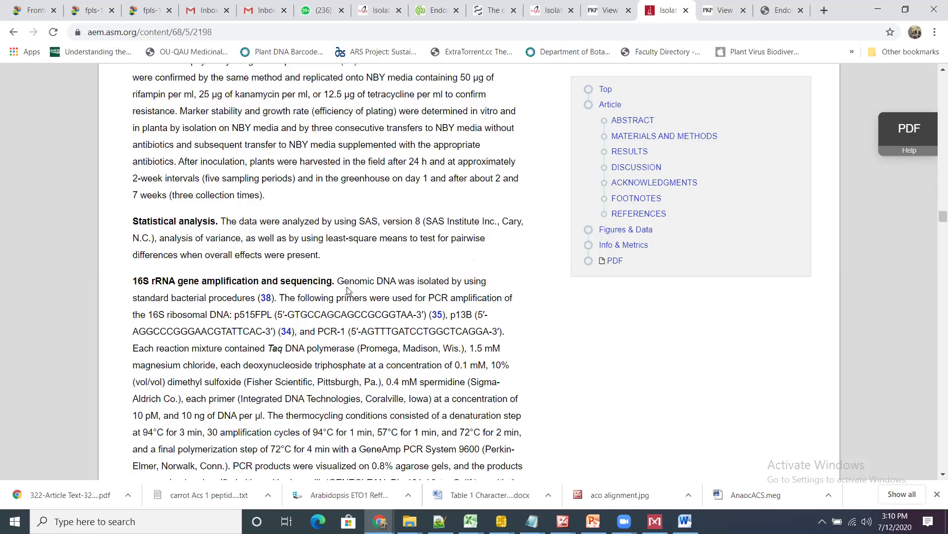
{"action": "scroll", "coordinate": [349, 291], "scroll_direction": "down", "scroll_amount": 2}
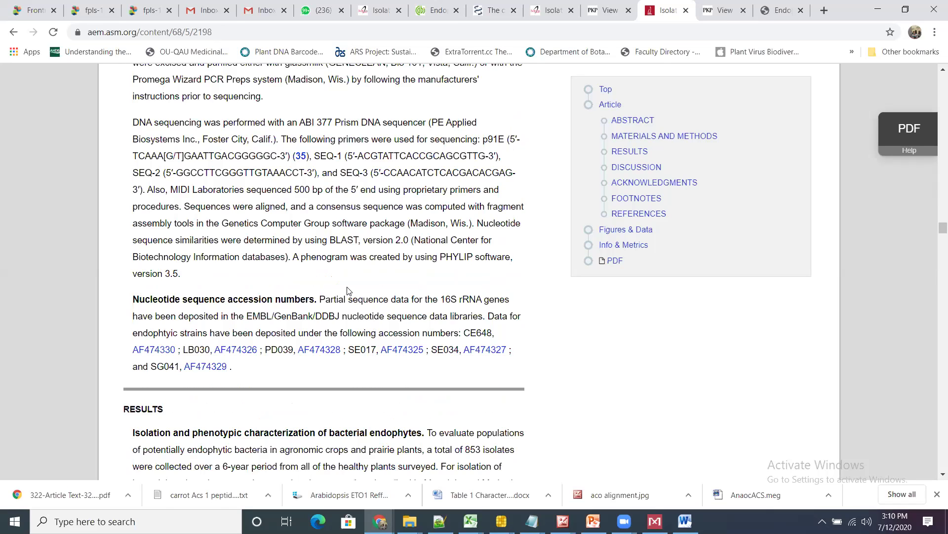
{"action": "scroll", "coordinate": [347, 290], "scroll_direction": "down", "scroll_amount": 3}
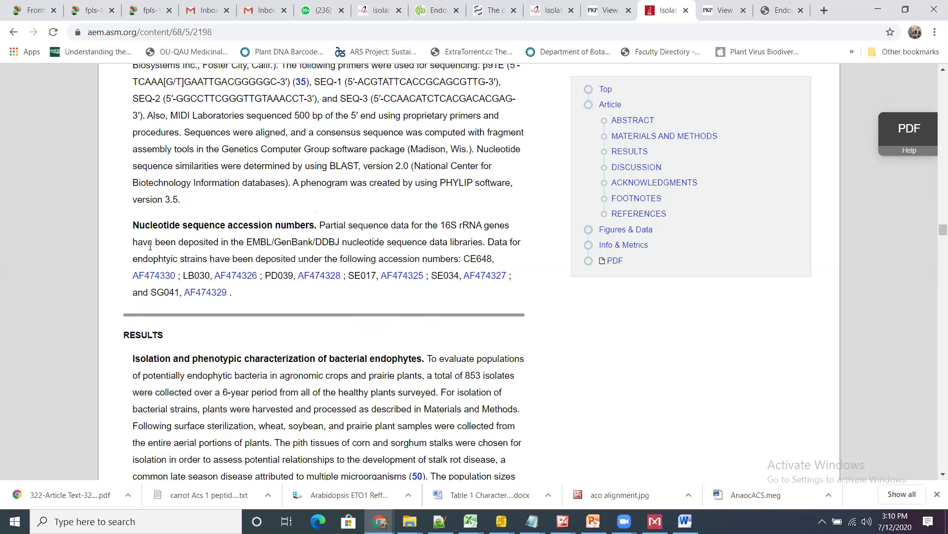
{"action": "left_click_drag", "start_coordinate": [132, 224], "coordinate": [243, 290]}
{"action": "right_click", "coordinate": [228, 240]}
{"action": "left_click", "coordinate": [252, 249]}
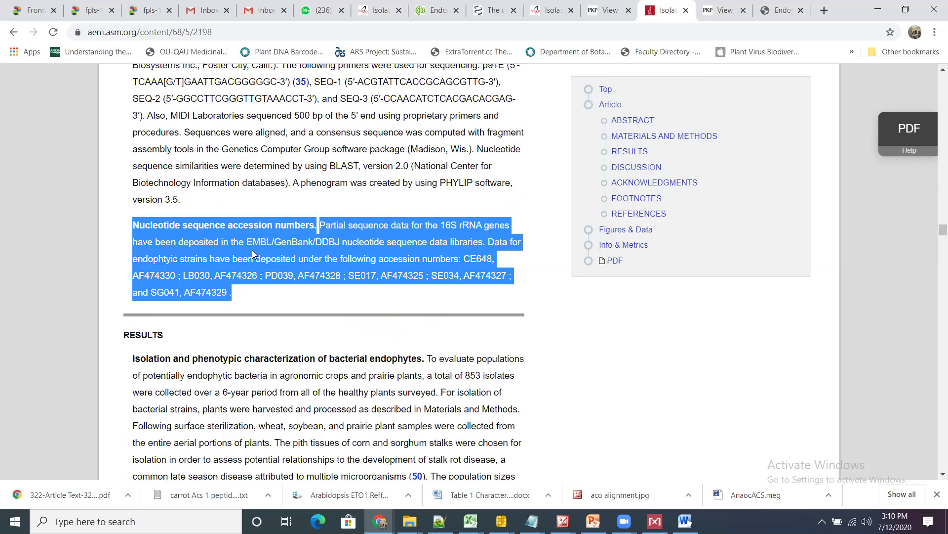
Switch to Word and paste the copied accession numbers paragraph on a new line between the evolutionary tree paragraph and the Results heading
{"action": "left_click", "coordinate": [380, 521]}
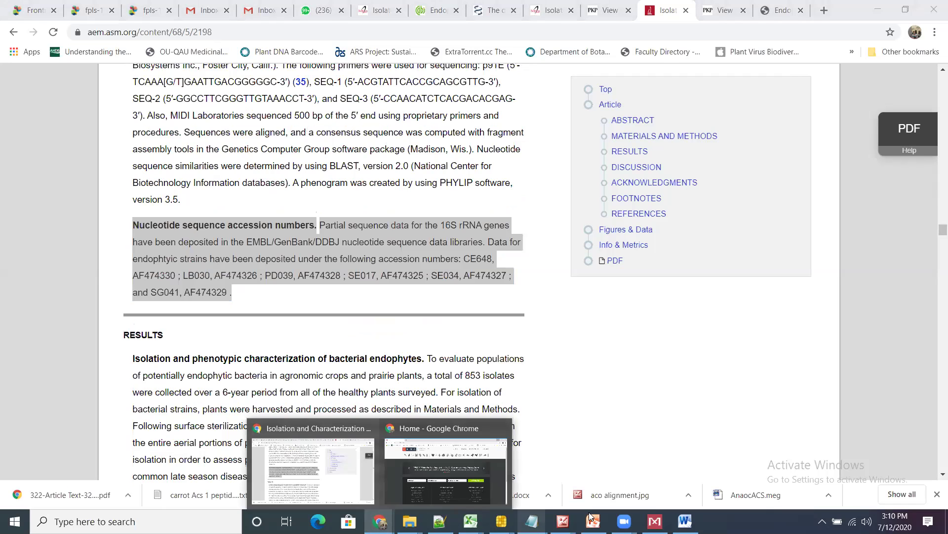
{"action": "left_click", "coordinate": [685, 521]}
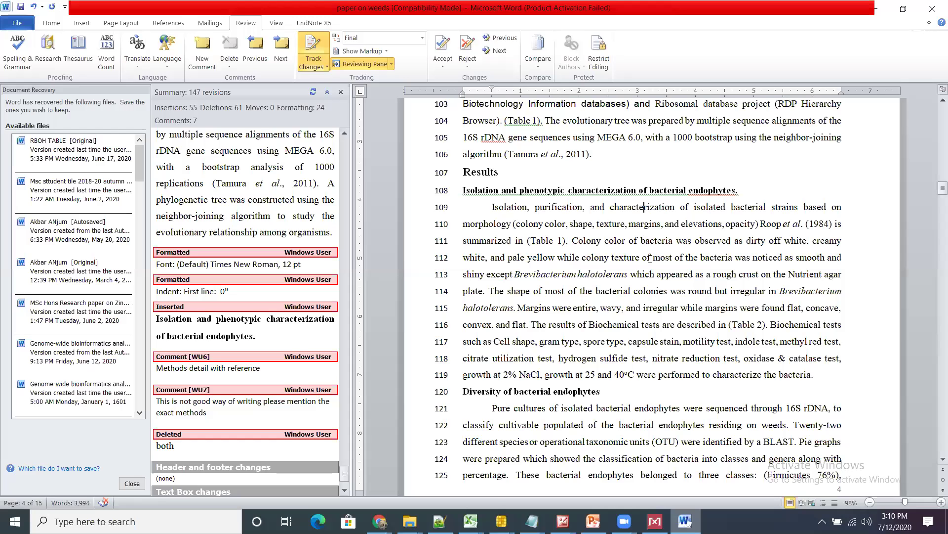
{"action": "key", "text": "Return"}
{"action": "key", "text": "Return"}
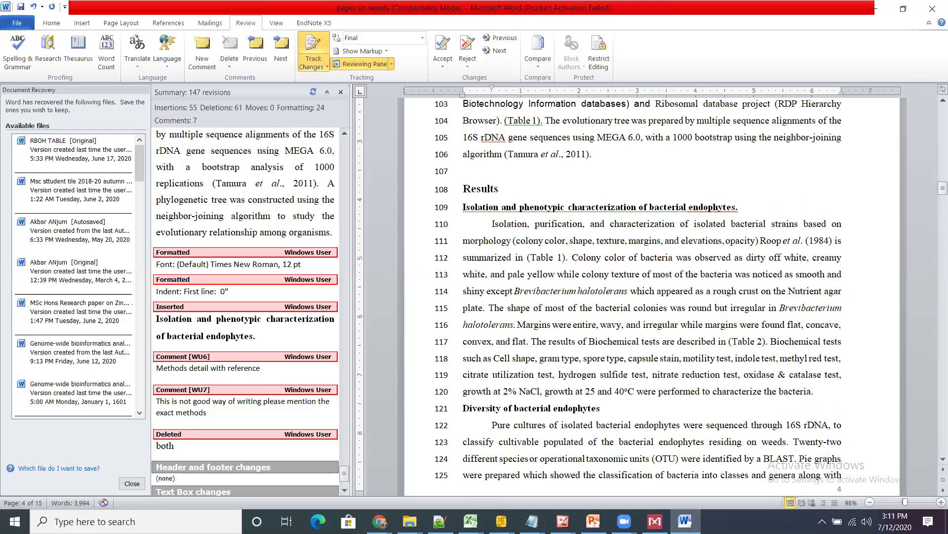
{"action": "type", "text": "Nucleotide sequence accession numbers.Partial sequence data for the 16S rRNA genes have been deposited in the EMBL/GenBank/DDBJ nucleotide sequence data libraries. Data for endophytic strains have been deposited under the following accession numbers: CE648, AF474330 ; LB030, AF474326 ; PD039, AF474328 ; SE017, AF474325 ; SE034, AF474327 ; and SG041, AF474329 ."}
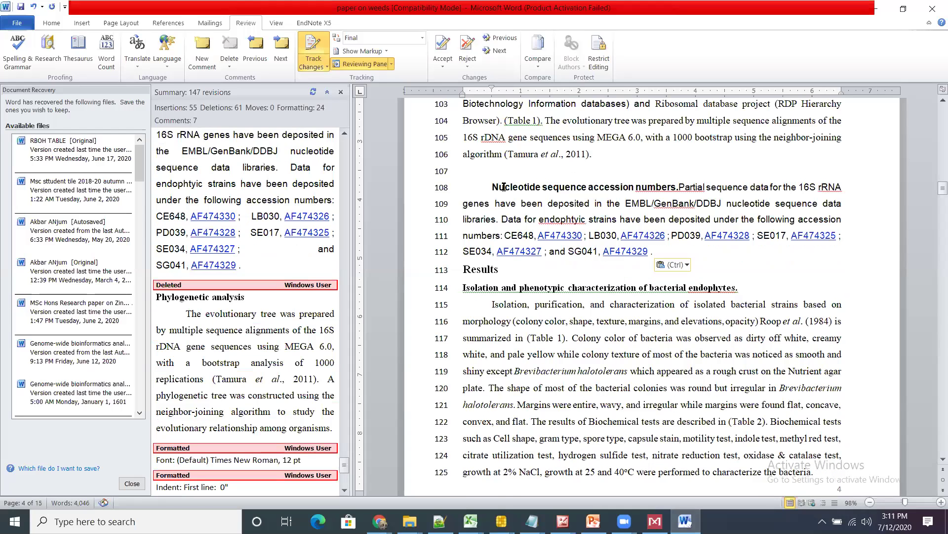
Colour the whole pasted "Nucleotide sequence accession numbers" paragraph red
{"action": "left_click_drag", "start_coordinate": [490, 187], "coordinate": [665, 252]}
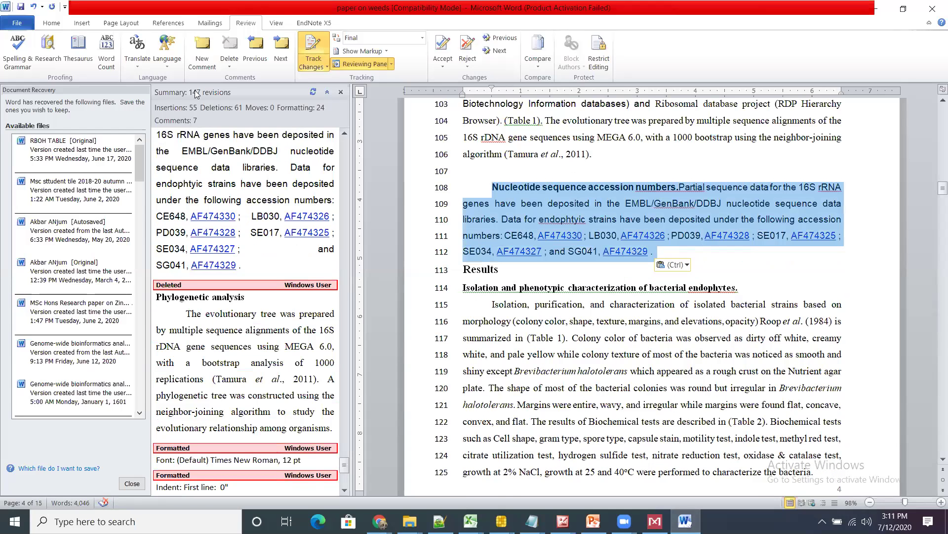
{"action": "left_click", "coordinate": [52, 24]}
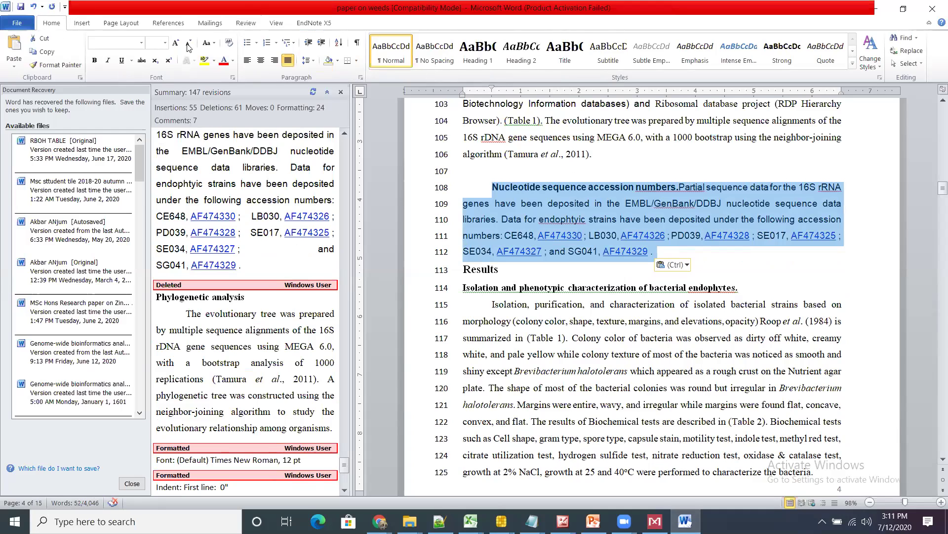
{"action": "left_click", "coordinate": [224, 60]}
{"action": "left_click", "coordinate": [622, 234]}
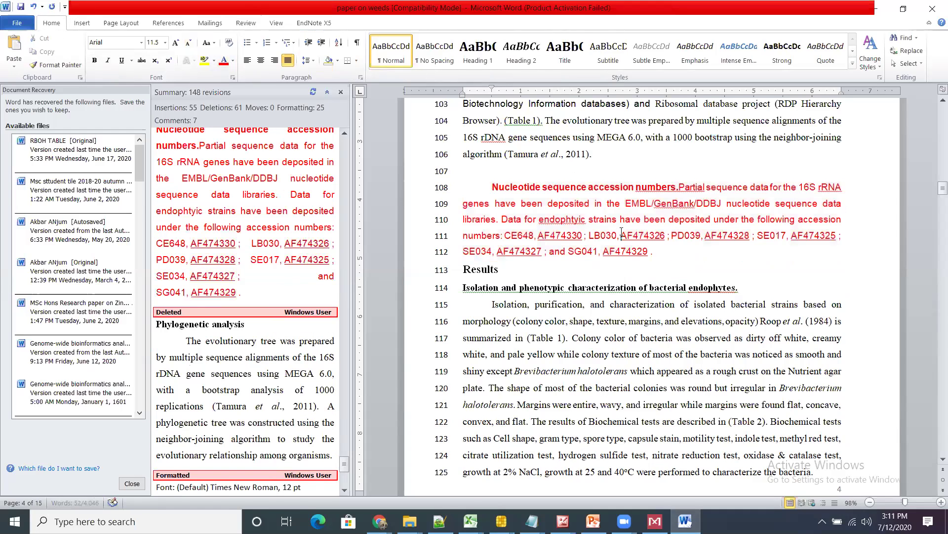
Look through the Results, from the diversity and phylogenetic analysis sections down to the beginning of the Discussion
{"action": "key", "text": "Down"}
{"action": "key", "text": "Down"}
{"action": "key", "text": "Down"}
{"action": "key", "text": "Down"}
{"action": "key", "text": "Down"}
{"action": "key", "text": "Down"}
{"action": "key", "text": "Down"}
{"action": "key", "text": "Down"}
{"action": "key", "text": "Down"}
{"action": "key", "text": "Down"}
{"action": "key", "text": "Down"}
{"action": "key", "text": "Down"}
{"action": "key", "text": "Down"}
{"action": "key", "text": "Down"}
{"action": "key", "text": "Down"}
{"action": "key", "text": "Down"}
{"action": "key", "text": "Down"}
{"action": "key", "text": "Down"}
{"action": "key", "text": "Down"}
{"action": "key", "text": "Down"}
{"action": "key", "text": "Down"}
{"action": "key", "text": "Down"}
{"action": "key", "text": "Down"}
{"action": "key", "text": "Down"}
{"action": "key", "text": "Down"}
{"action": "key", "text": "Down"}
{"action": "key", "text": "Down"}
{"action": "key", "text": "Down"}
{"action": "key", "text": "Down"}
{"action": "key", "text": "Down"}
{"action": "key", "text": "Down"}
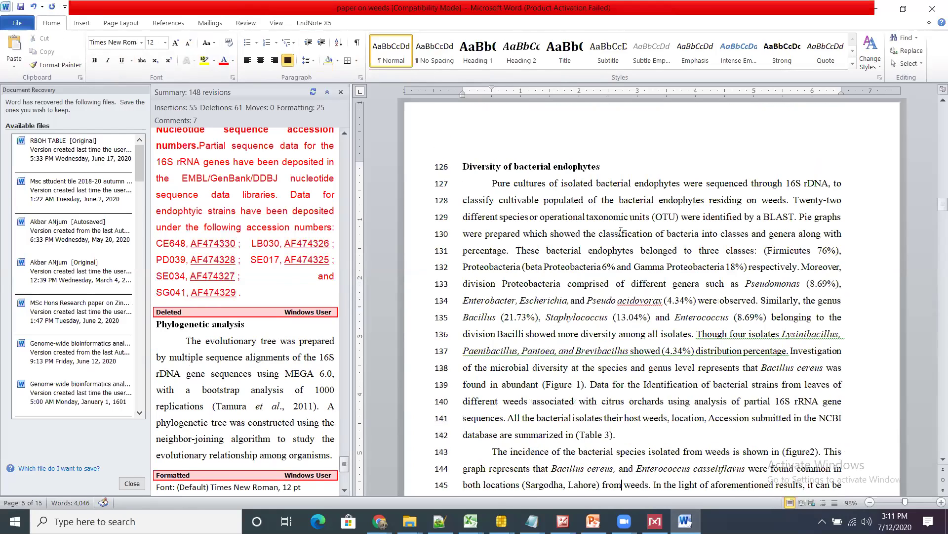
{"action": "key", "text": "Down"}
{"action": "key", "text": "Down"}
{"action": "key", "text": "Down"}
{"action": "key", "text": "Down"}
{"action": "key", "text": "Down"}
{"action": "key", "text": "Down"}
{"action": "key", "text": "Down"}
{"action": "key", "text": "Down"}
{"action": "key", "text": "Down"}
{"action": "key", "text": "Down"}
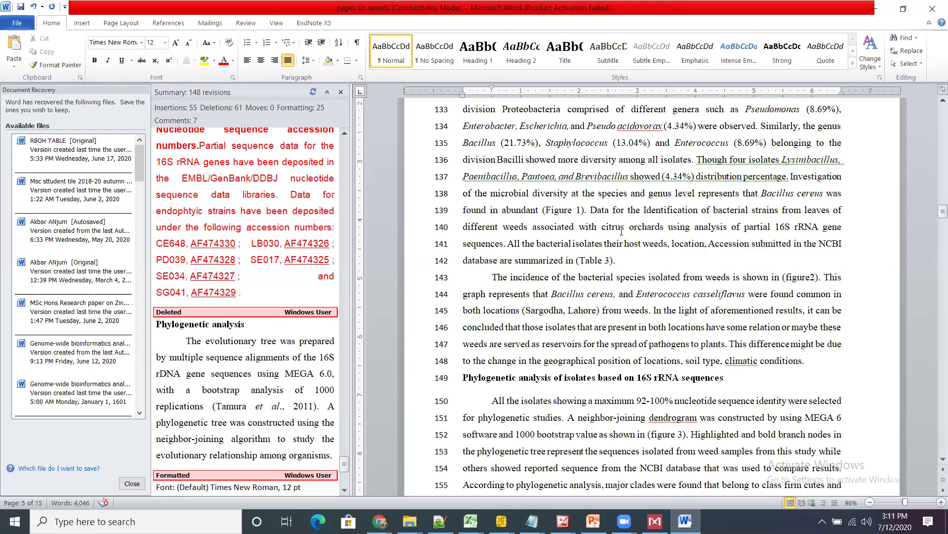
{"action": "scroll", "coordinate": [622, 231], "scroll_direction": "down", "scroll_amount": 7}
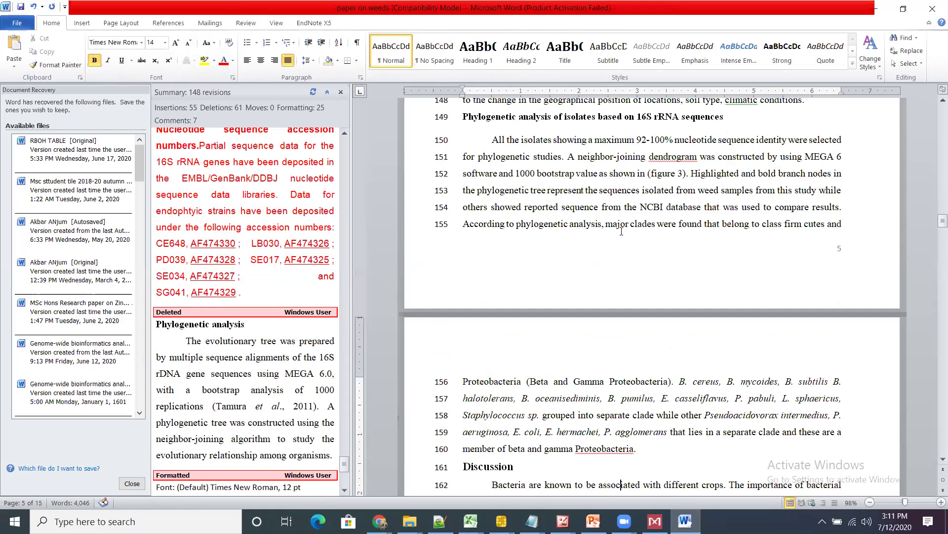
{"action": "key", "text": "Up"}
{"action": "key", "text": "Up"}
{"action": "key", "text": "Up"}
{"action": "key", "text": "Up"}
{"action": "key", "text": "Up"}
{"action": "key", "text": "Up"}
{"action": "key", "text": "Down"}
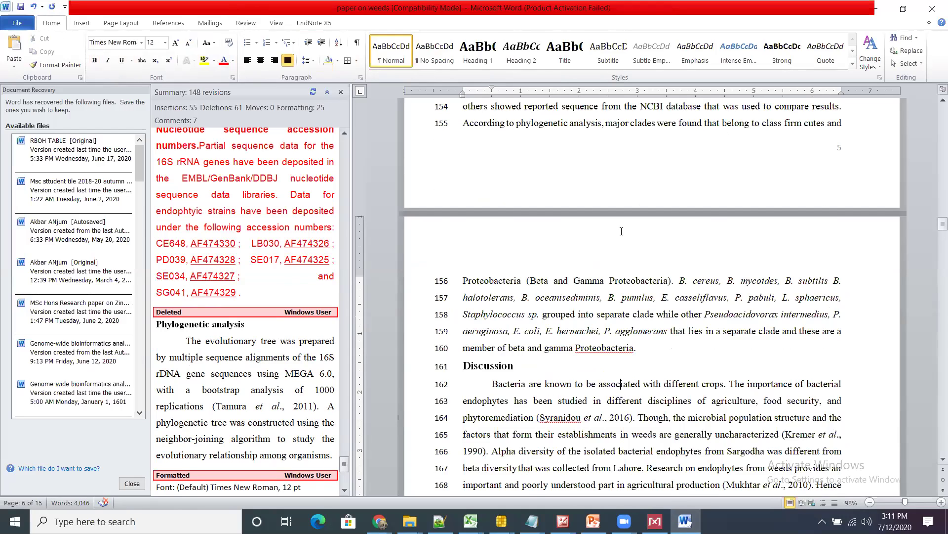
Look through the Discussion and Conclusion down to the Acknowledgment section
{"action": "key", "text": "Down"}
{"action": "key", "text": "Down"}
{"action": "key", "text": "Down"}
{"action": "key", "text": "Down"}
{"action": "key", "text": "Down"}
{"action": "key", "text": "Down"}
{"action": "key", "text": "Down"}
{"action": "key", "text": "Down"}
{"action": "key", "text": "Down"}
{"action": "key", "text": "Down"}
{"action": "key", "text": "Down"}
{"action": "key", "text": "Down"}
{"action": "key", "text": "Down"}
{"action": "key", "text": "Down"}
{"action": "key", "text": "Down"}
{"action": "key", "text": "Down"}
{"action": "key", "text": "Down"}
{"action": "key", "text": "Down"}
{"action": "key", "text": "Down"}
{"action": "key", "text": "Down"}
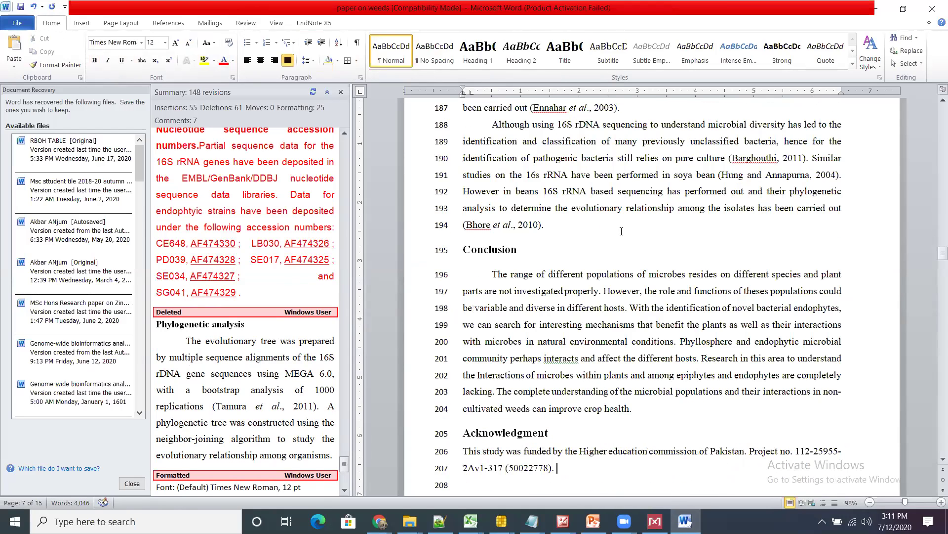
Review the paper backwards from the Acknowledgment through the Results and Materials and Methods to the study objectives closing the Introduction
{"action": "key", "text": "Up"}
{"action": "key", "text": "Up"}
{"action": "key", "text": "Up"}
{"action": "key", "text": "Up"}
{"action": "key", "text": "Up"}
{"action": "key", "text": "Up"}
{"action": "key", "text": "Up"}
{"action": "key", "text": "Up"}
{"action": "key", "text": "Up"}
{"action": "key", "text": "Up"}
{"action": "key", "text": "Up"}
{"action": "key", "text": "Up"}
{"action": "key", "text": "Up"}
{"action": "key", "text": "Up"}
{"action": "key", "text": "Up"}
{"action": "key", "text": "Up"}
{"action": "key", "text": "Up"}
{"action": "key", "text": "Up"}
{"action": "key", "text": "Up"}
{"action": "key", "text": "Up"}
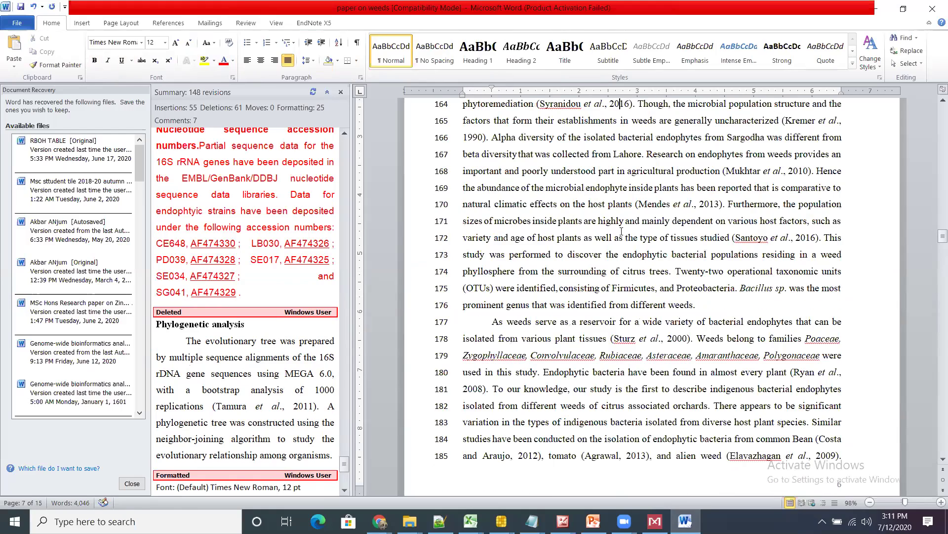
{"action": "key", "text": "Up"}
{"action": "key", "text": "Up"}
{"action": "key", "text": "Up"}
{"action": "key", "text": "Up"}
{"action": "key", "text": "Up"}
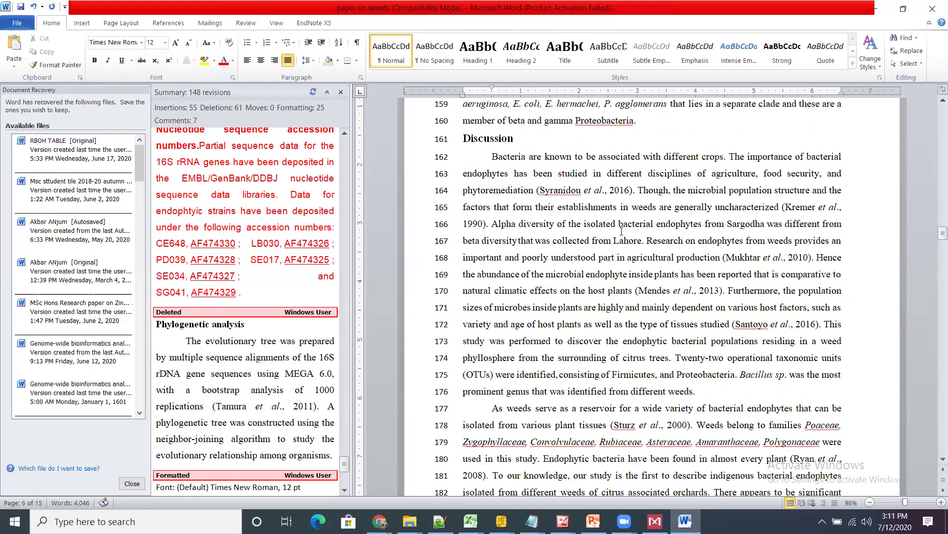
{"action": "key", "text": "Up"}
{"action": "key", "text": "Up"}
{"action": "key", "text": "Up"}
{"action": "key", "text": "Up"}
{"action": "key", "text": "Up"}
{"action": "key", "text": "Up"}
{"action": "key", "text": "Up"}
{"action": "key", "text": "Up"}
{"action": "key", "text": "Up"}
{"action": "key", "text": "Up"}
{"action": "key", "text": "Up"}
{"action": "key", "text": "Up"}
{"action": "key", "text": "Up"}
{"action": "key", "text": "Up"}
{"action": "key", "text": "Up"}
{"action": "key", "text": "Up"}
{"action": "key", "text": "Up"}
{"action": "key", "text": "Up"}
{"action": "key", "text": "Up"}
{"action": "key", "text": "Up"}
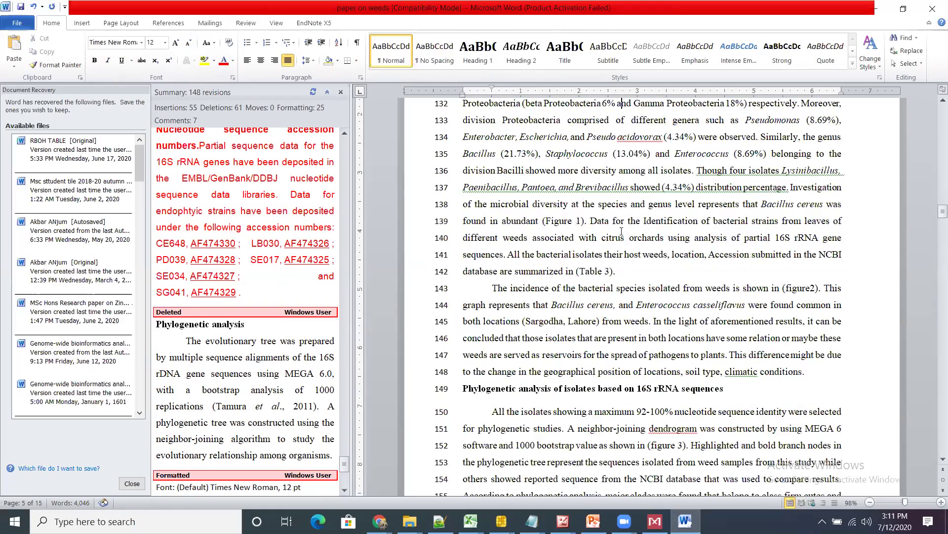
{"action": "key", "text": "Up"}
{"action": "key", "text": "Up"}
{"action": "key", "text": "Up"}
{"action": "key", "text": "Up"}
{"action": "key", "text": "Up"}
{"action": "key", "text": "Up"}
{"action": "key", "text": "Up"}
{"action": "key", "text": "Up"}
{"action": "key", "text": "Up"}
{"action": "key", "text": "Up"}
{"action": "key", "text": "Up"}
{"action": "key", "text": "Up"}
{"action": "key", "text": "Up"}
{"action": "key", "text": "Up"}
{"action": "key", "text": "Up"}
{"action": "key", "text": "Up"}
{"action": "key", "text": "Up"}
{"action": "key", "text": "Up"}
{"action": "key", "text": "Up"}
{"action": "key", "text": "Up"}
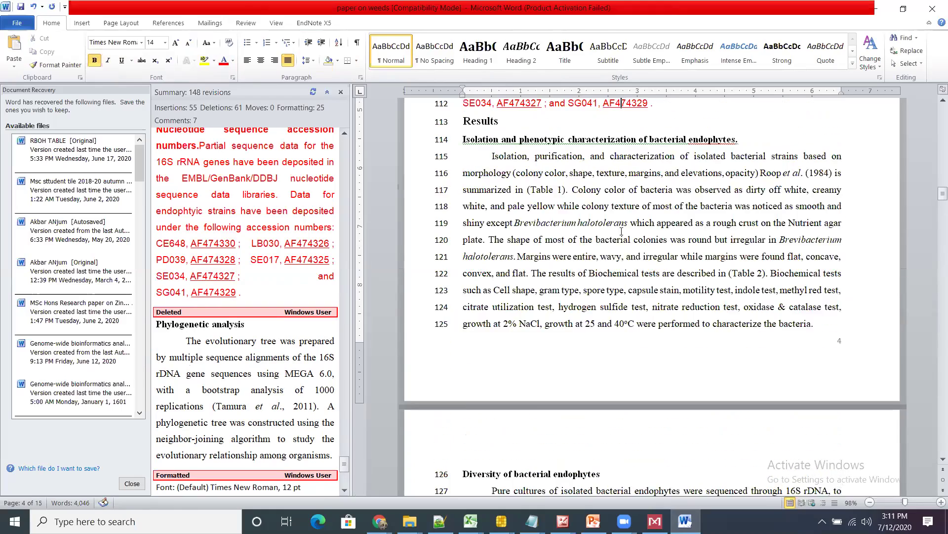
{"action": "key", "text": "Up"}
{"action": "key", "text": "Up"}
{"action": "key", "text": "Up"}
{"action": "key", "text": "Up"}
{"action": "key", "text": "Up"}
{"action": "key", "text": "Up"}
{"action": "key", "text": "Up"}
{"action": "key", "text": "Up"}
{"action": "key", "text": "Up"}
{"action": "key", "text": "Up"}
{"action": "key", "text": "Up"}
{"action": "key", "text": "Up"}
{"action": "key", "text": "Up"}
{"action": "key", "text": "Up"}
{"action": "key", "text": "Up"}
{"action": "key", "text": "Up"}
{"action": "key", "text": "Up"}
{"action": "key", "text": "Up"}
{"action": "key", "text": "Up"}
{"action": "key", "text": "Up"}
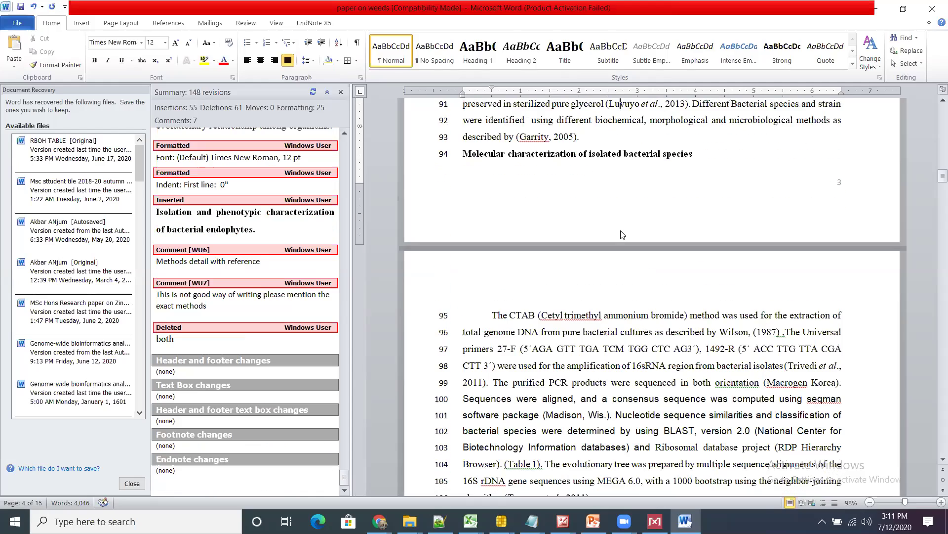
{"action": "key", "text": "Up"}
{"action": "key", "text": "Up"}
{"action": "key", "text": "Up"}
{"action": "key", "text": "Up"}
{"action": "key", "text": "Up"}
{"action": "key", "text": "Up"}
{"action": "key", "text": "Up"}
{"action": "key", "text": "Up"}
{"action": "key", "text": "Up"}
{"action": "key", "text": "Up"}
{"action": "key", "text": "Up"}
{"action": "key", "text": "Up"}
{"action": "key", "text": "Up"}
{"action": "key", "text": "Up"}
{"action": "key", "text": "Up"}
{"action": "key", "text": "Up"}
{"action": "key", "text": "Up"}
{"action": "key", "text": "Up"}
{"action": "key", "text": "Up"}
{"action": "key", "text": "Up"}
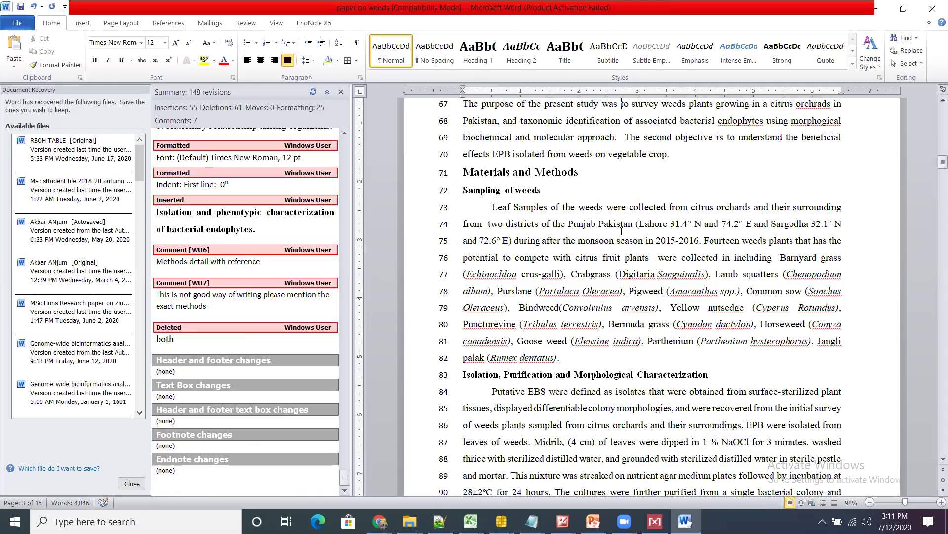
{"action": "key", "text": "Up"}
{"action": "key", "text": "Up"}
{"action": "key", "text": "Up"}
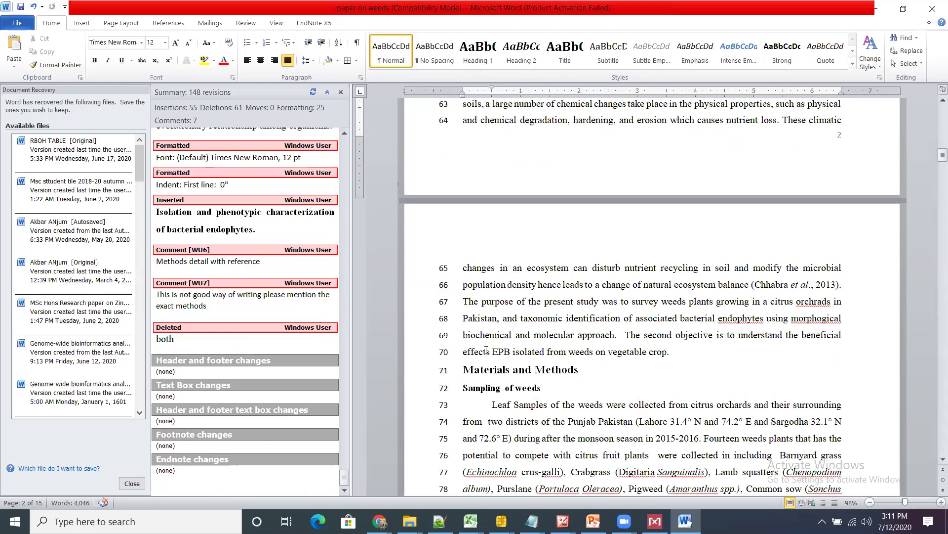
Switch to the Chrome window showing the "Isolation and Characterization" article
{"action": "mouse_move", "coordinate": [380, 522]}
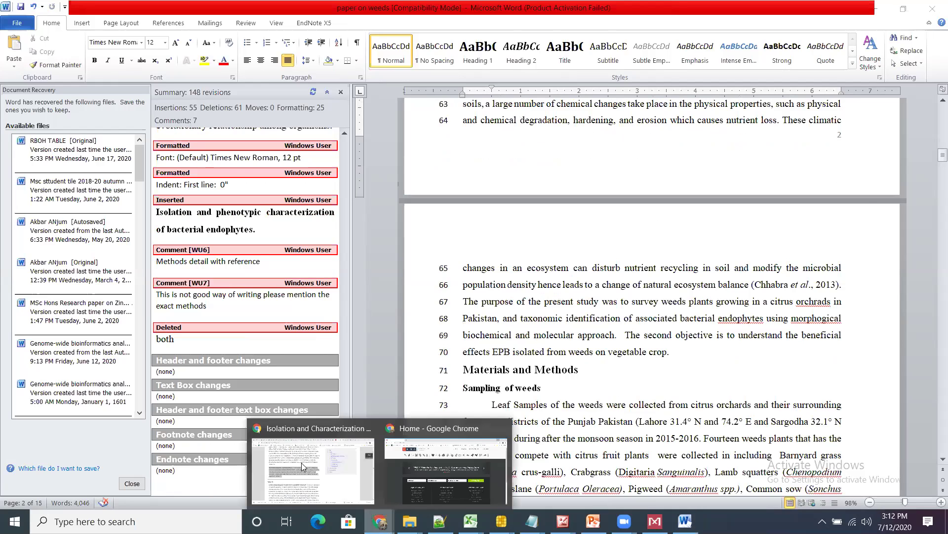
{"action": "left_click", "coordinate": [302, 463]}
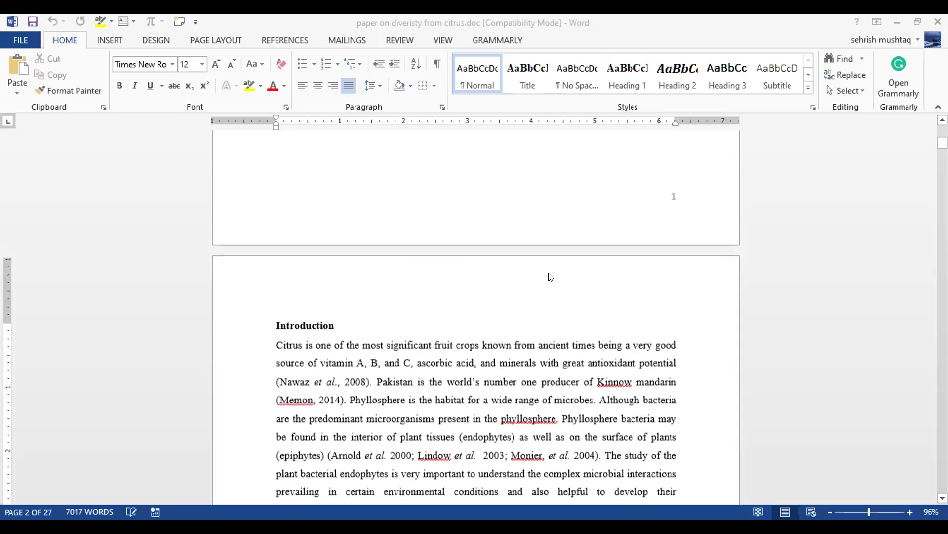
In the Word document "paper on diveristy from citrus.doc", delete the word "different" before "genera of bacteria" in the Abstract
{"action": "scroll", "coordinate": [548, 275], "scroll_direction": "up", "scroll_amount": 10}
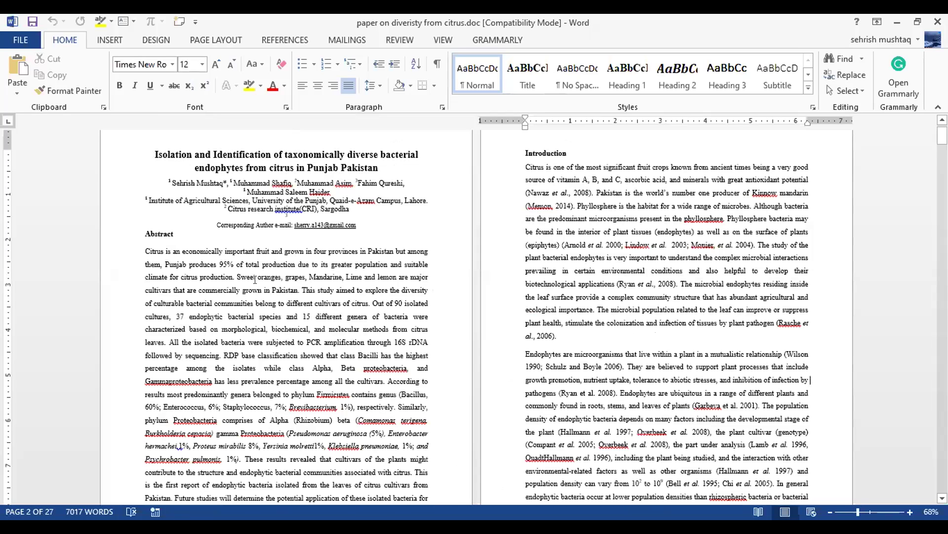
{"action": "scroll", "coordinate": [150, 280], "scroll_direction": "down", "scroll_amount": 1}
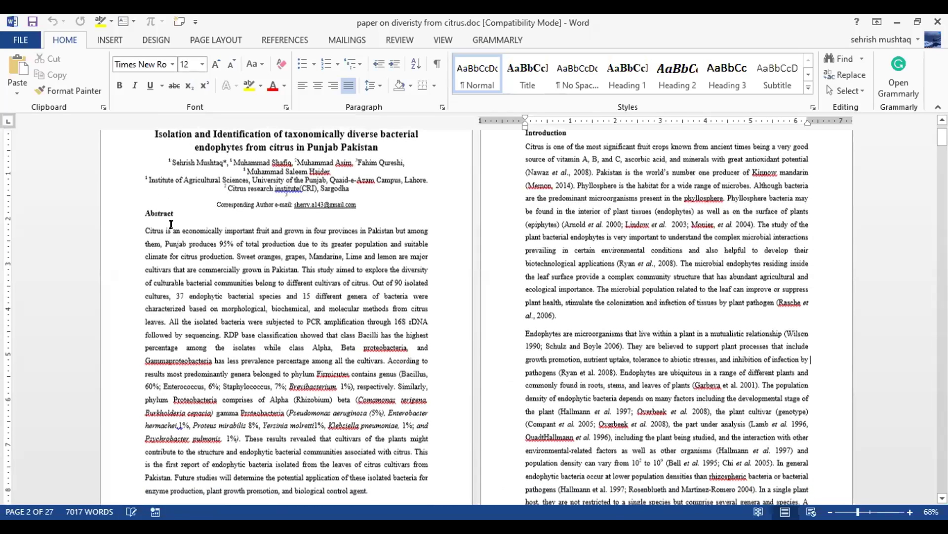
{"action": "scroll", "coordinate": [171, 225], "scroll_direction": "down", "scroll_amount": 2}
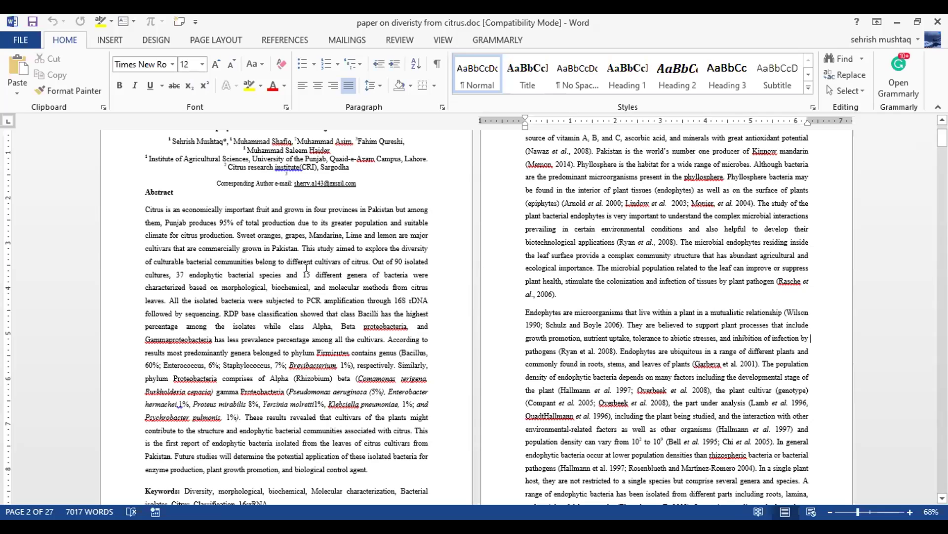
{"action": "left_click_drag", "start_coordinate": [340, 274], "coordinate": [310, 275]}
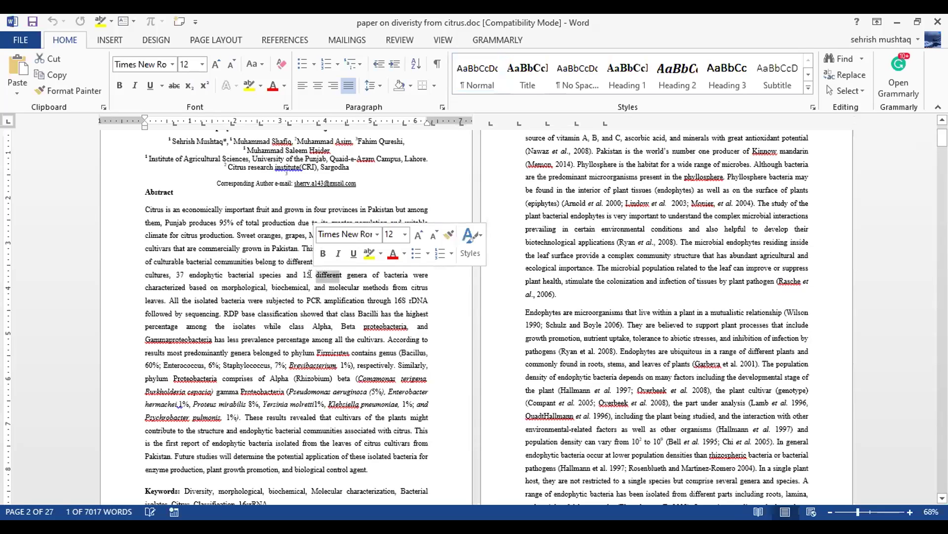
{"action": "key", "text": "Delete"}
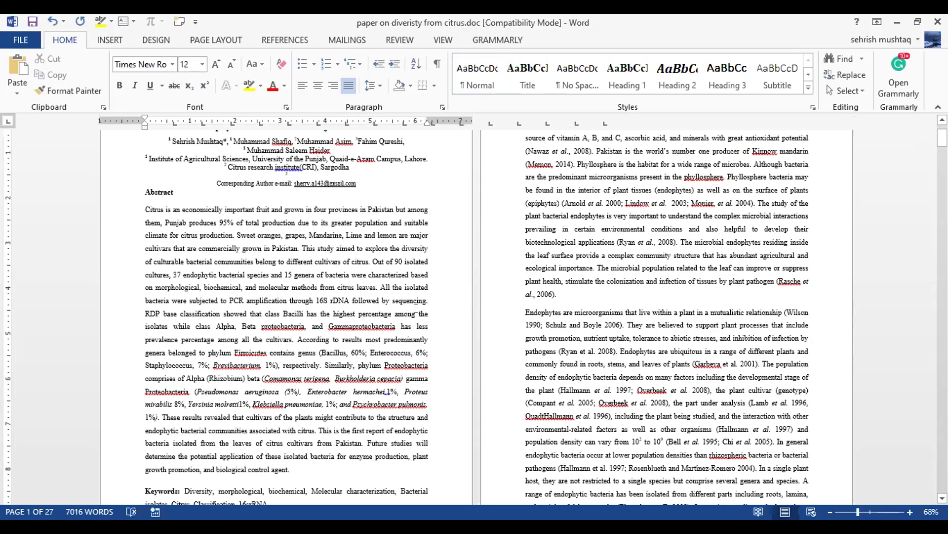
Read the rest of the Abstract, from the class and phylum results to the closing sentence on future studies
{"action": "scroll", "coordinate": [176, 322], "scroll_direction": "down", "scroll_amount": 1}
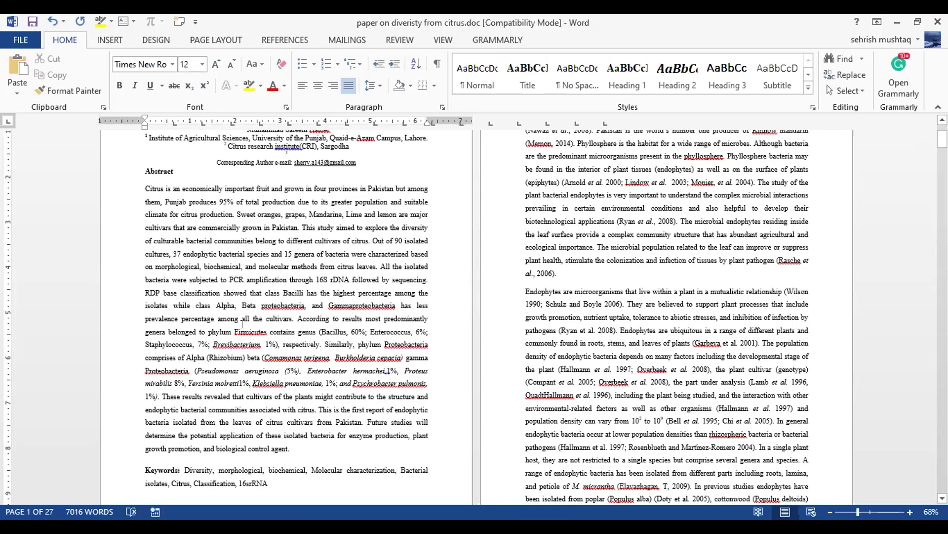
{"action": "left_click", "coordinate": [291, 319]}
{"action": "double_click", "coordinate": [299, 291]}
{"action": "left_click", "coordinate": [298, 319]}
{"action": "scroll", "coordinate": [350, 322], "scroll_direction": "down", "scroll_amount": 3}
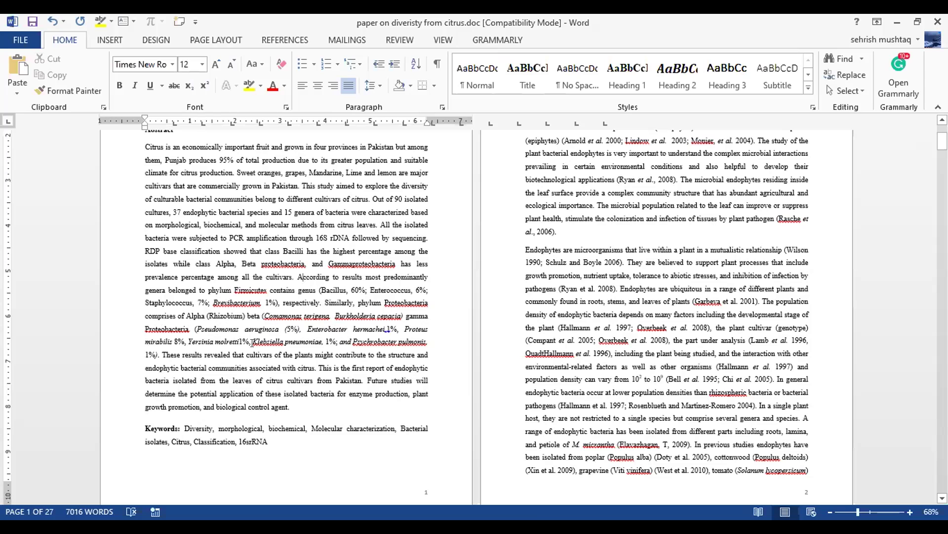
{"action": "left_click", "coordinate": [162, 354]}
{"action": "scroll", "coordinate": [166, 388], "scroll_direction": "down", "scroll_amount": 1}
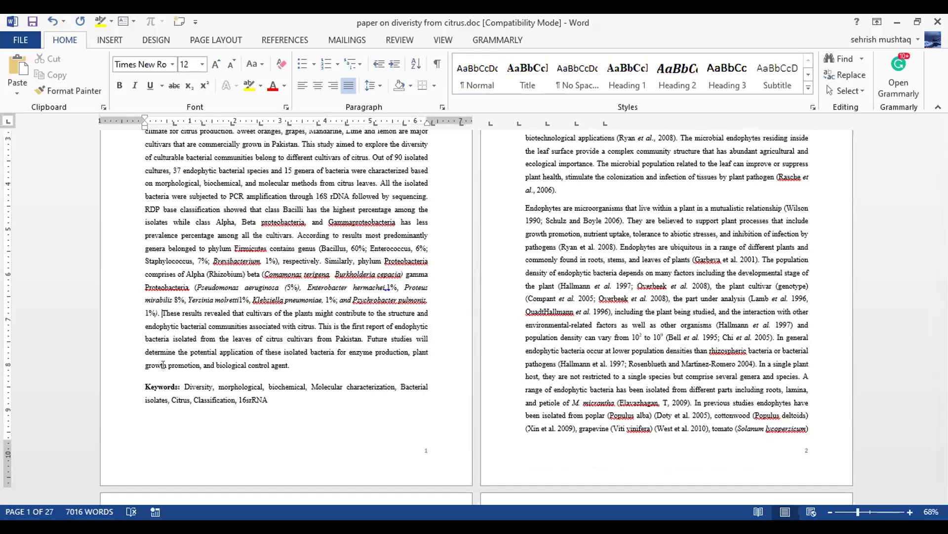
{"action": "left_click", "coordinate": [315, 366]}
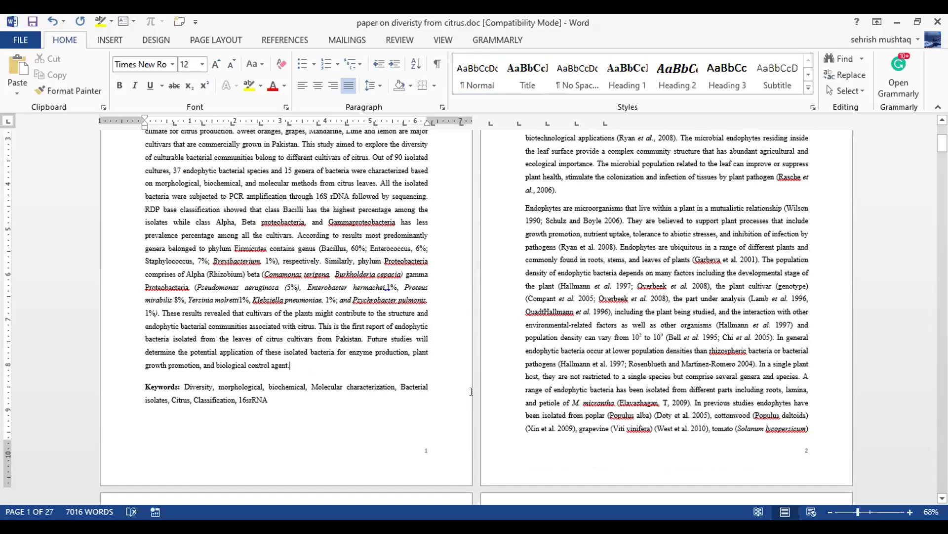
Examine the first Introduction paragraph, selecting in turn its citrus background, phyllosphere and leaf endophyte passages
{"action": "scroll", "coordinate": [473, 394], "scroll_direction": "up", "scroll_amount": 3}
{"action": "scroll", "coordinate": [576, 389], "scroll_direction": "up", "scroll_amount": 4}
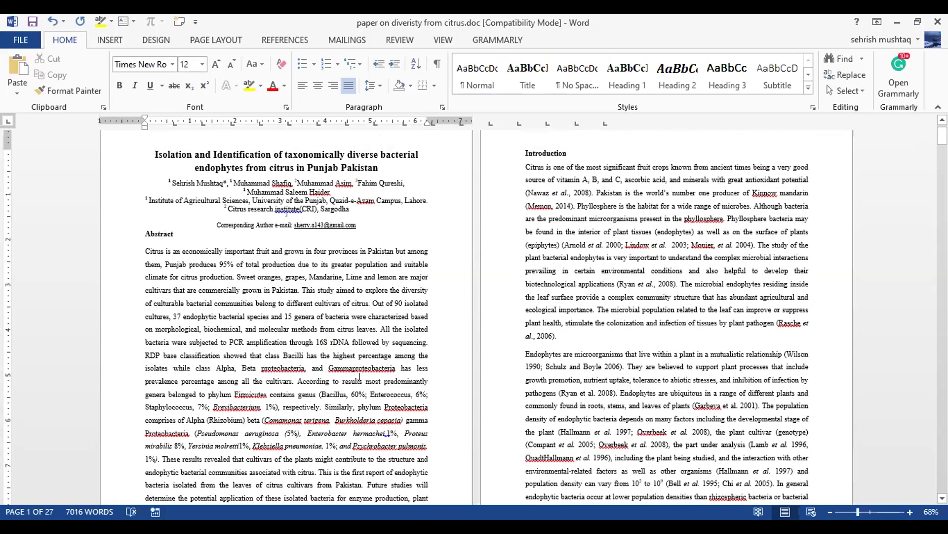
{"action": "left_click", "coordinate": [540, 340]}
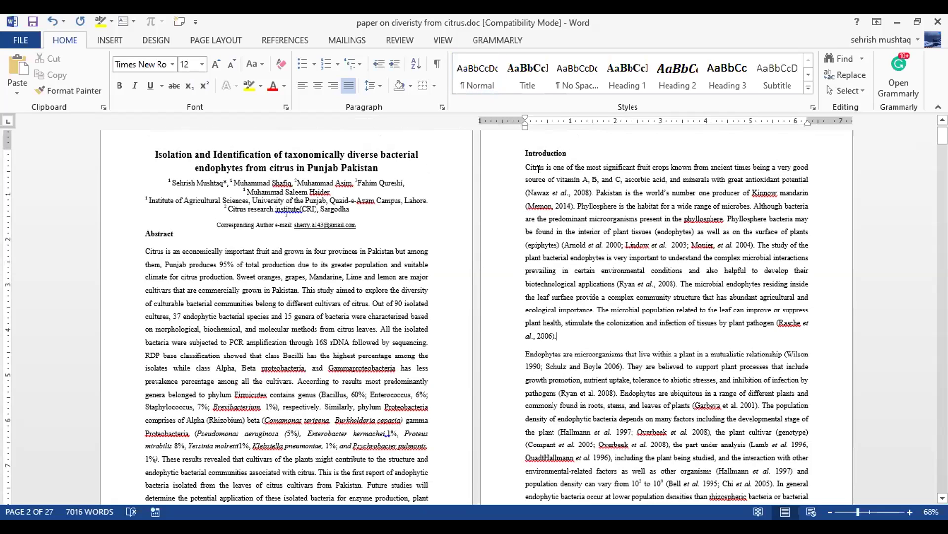
{"action": "left_click_drag", "start_coordinate": [525, 167], "coordinate": [664, 192]}
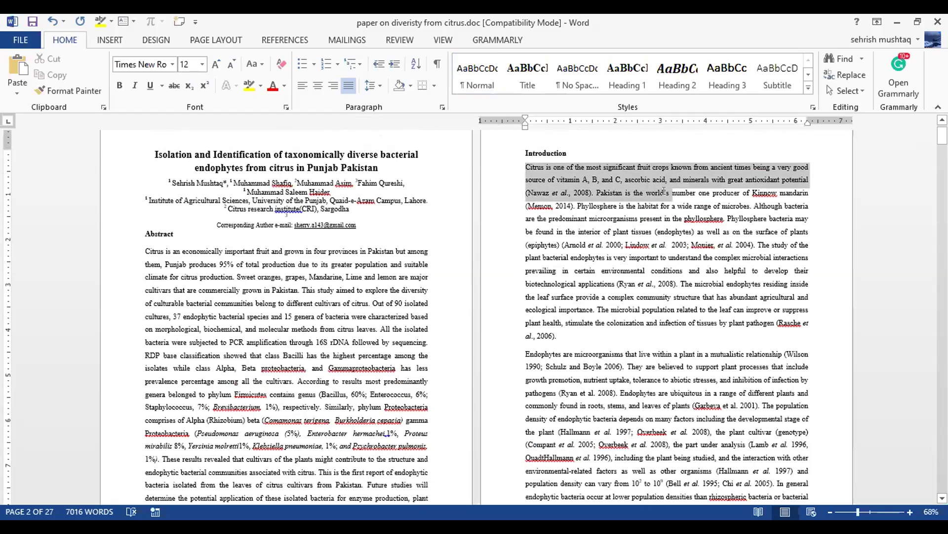
{"action": "left_click", "coordinate": [664, 192]}
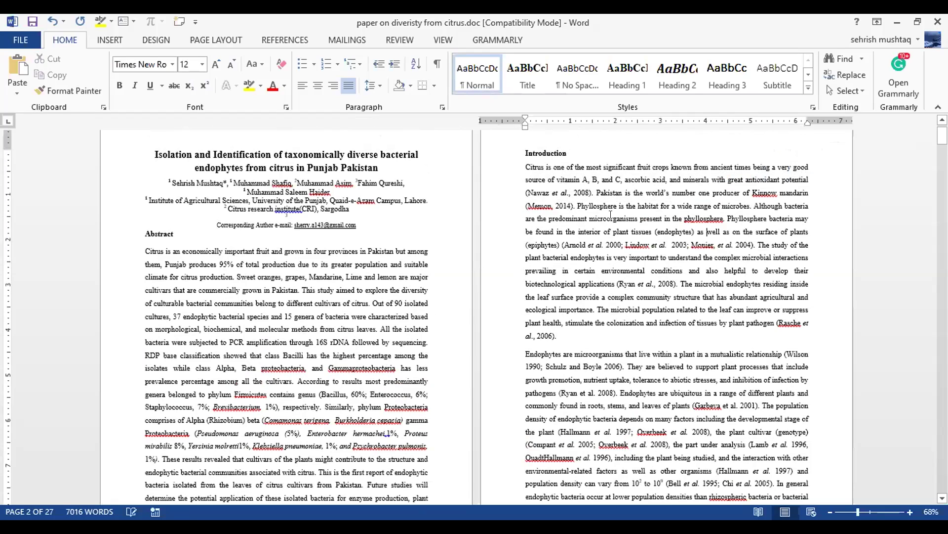
{"action": "left_click_drag", "start_coordinate": [577, 206], "coordinate": [693, 243]}
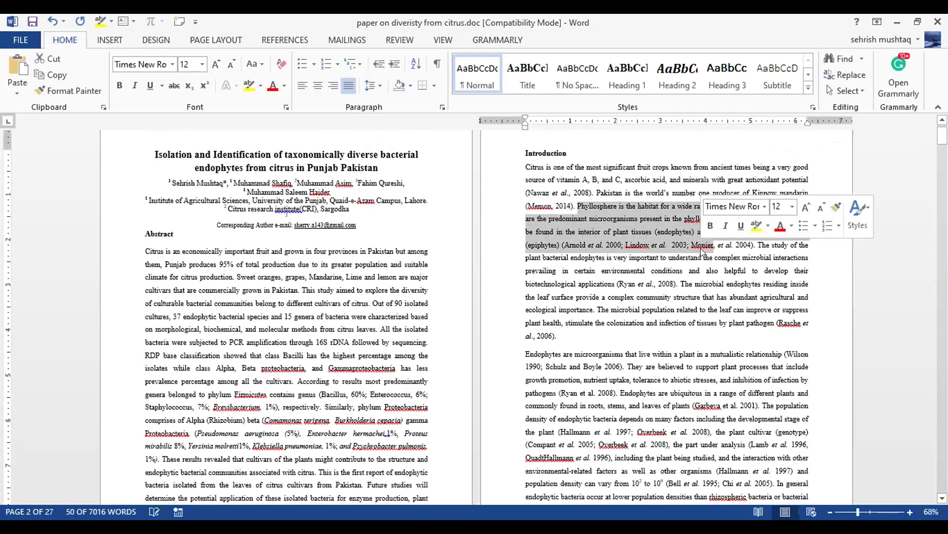
{"action": "left_click", "coordinate": [706, 309]}
{"action": "left_click_drag", "start_coordinate": [684, 283], "coordinate": [681, 336]}
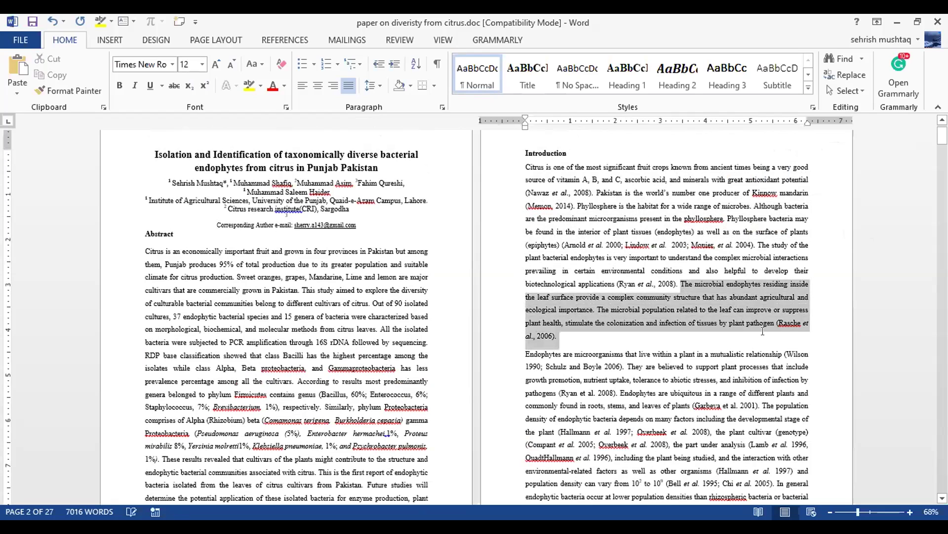
{"action": "left_click", "coordinate": [705, 336]}
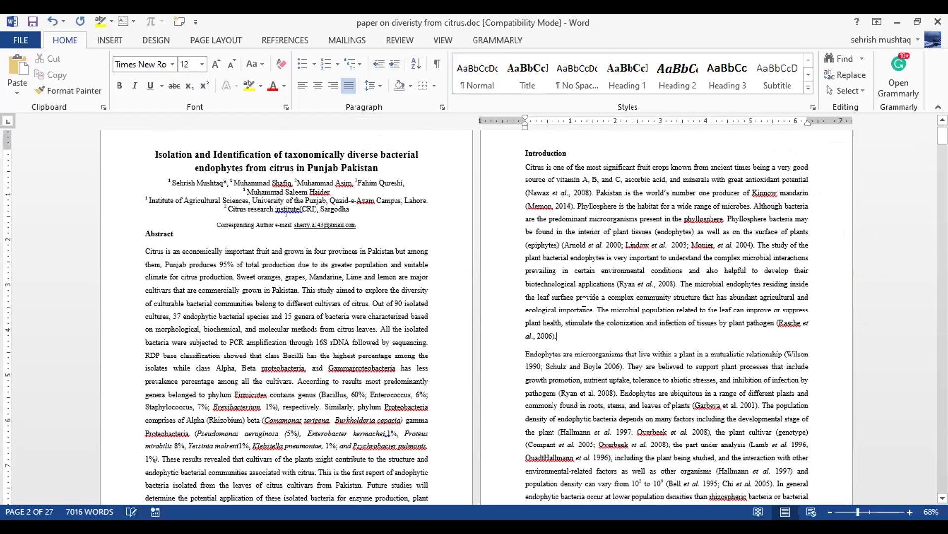
Examine the second Introduction paragraph, selecting its opening on endophytes and the range given for population density
{"action": "scroll", "coordinate": [643, 316], "scroll_direction": "down", "scroll_amount": 2}
{"action": "scroll", "coordinate": [532, 290], "scroll_direction": "down", "scroll_amount": 2}
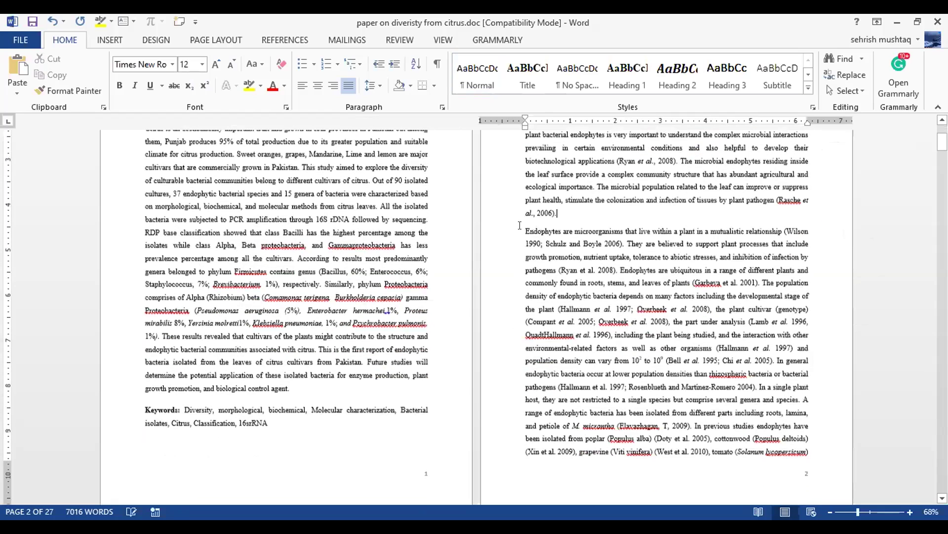
{"action": "left_click_drag", "start_coordinate": [526, 229], "coordinate": [778, 334]}
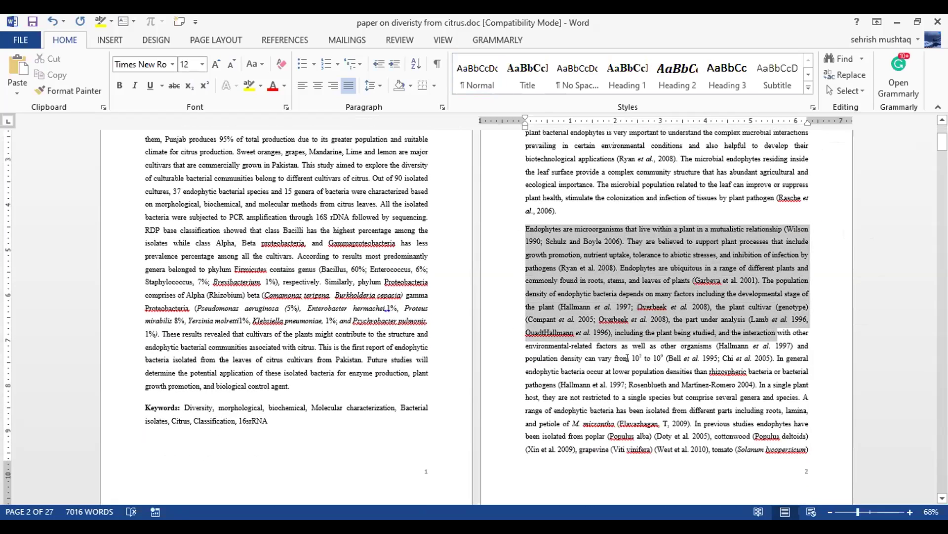
{"action": "left_click", "coordinate": [629, 359]}
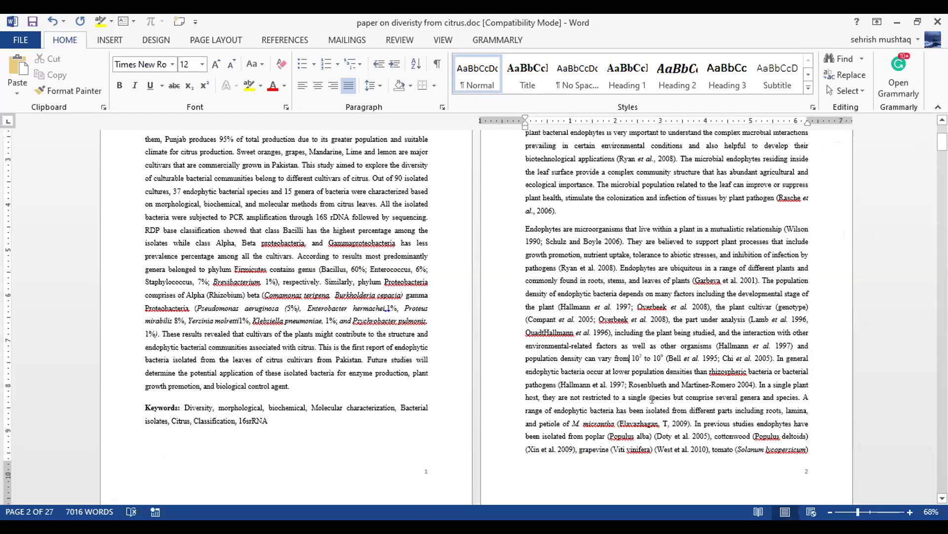
{"action": "left_click_drag", "start_coordinate": [615, 358], "coordinate": [664, 357]}
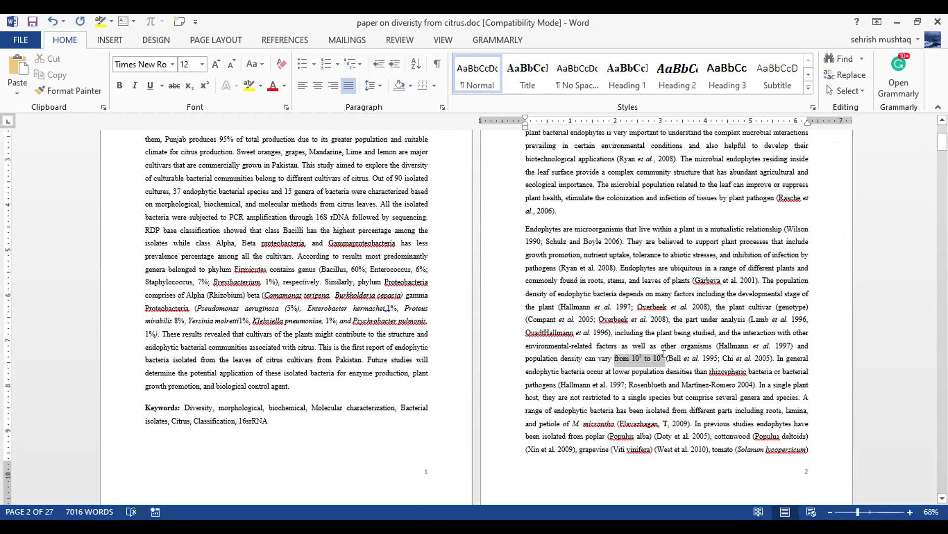
{"action": "left_click", "coordinate": [611, 396]}
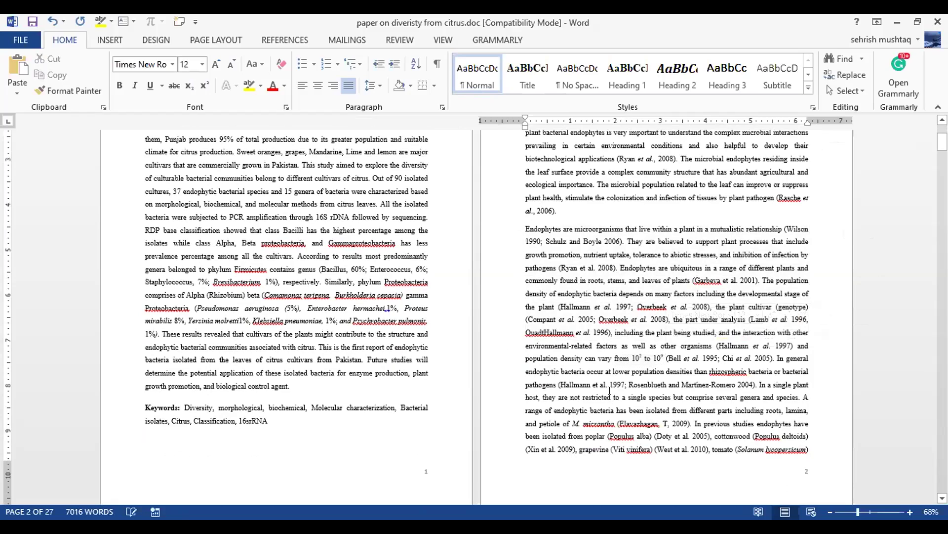
{"action": "scroll", "coordinate": [595, 326], "scroll_direction": "down", "scroll_amount": 1}
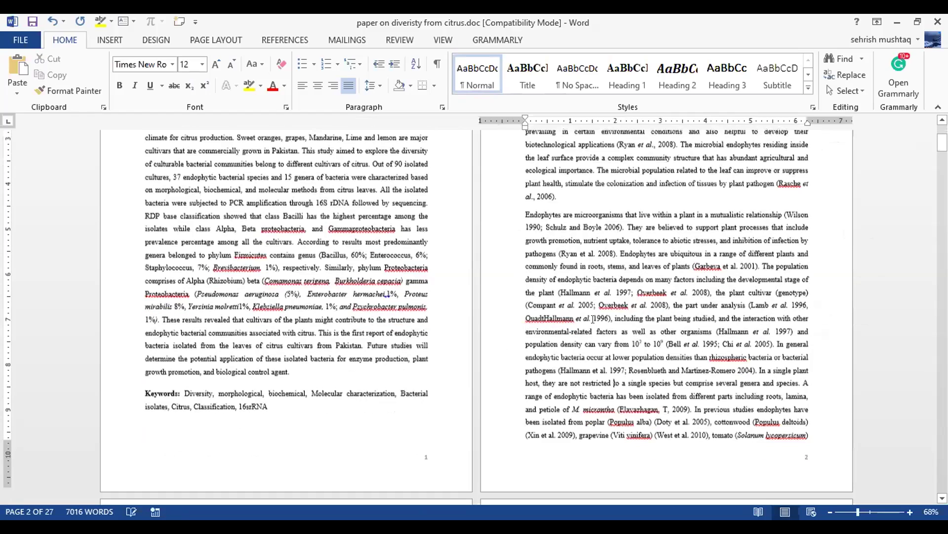
Examine the rest of the second Introduction paragraph, selecting the population density and plant parts passage and reading on to the list of host plants
{"action": "left_click_drag", "start_coordinate": [586, 334], "coordinate": [808, 384]}
{"action": "scroll", "coordinate": [671, 374], "scroll_direction": "down", "scroll_amount": 2}
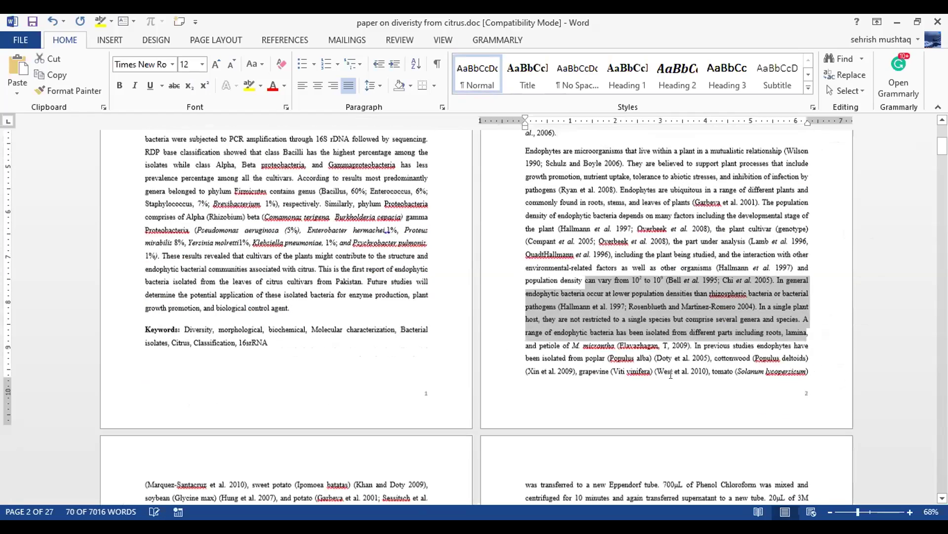
{"action": "scroll", "coordinate": [737, 255], "scroll_direction": "down", "scroll_amount": 2}
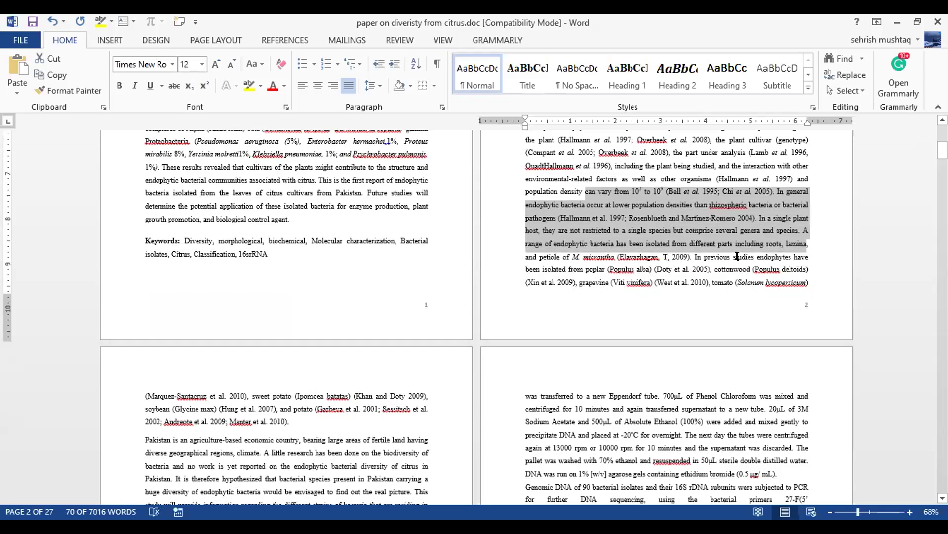
{"action": "scroll", "coordinate": [737, 256], "scroll_direction": "down", "scroll_amount": 2}
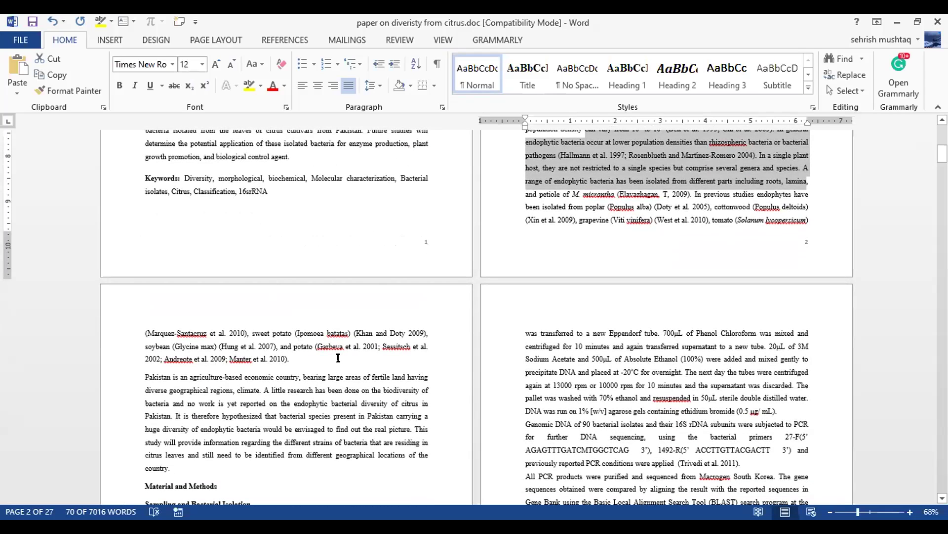
{"action": "left_click", "coordinate": [289, 361]}
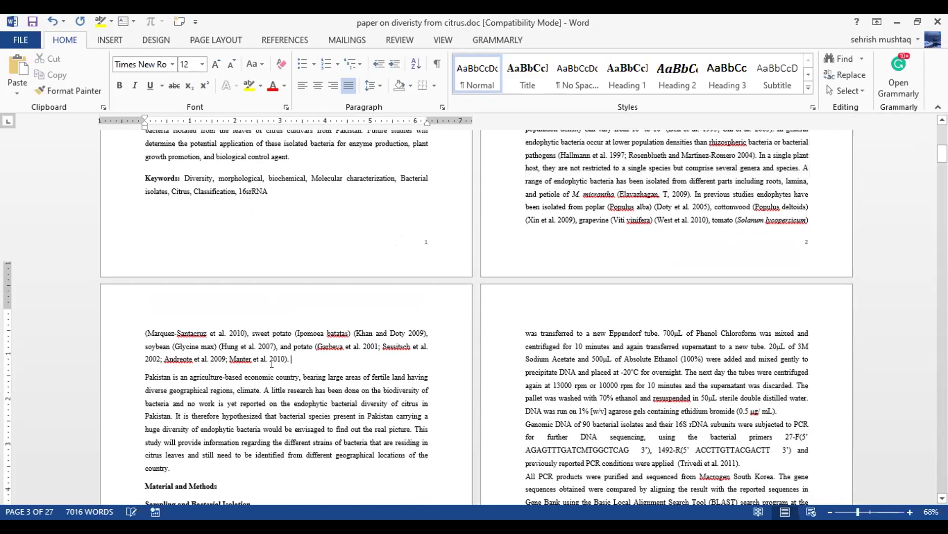
Examine the closing Introduction paragraph on citrus research in Pakistan by selecting it, and look through the Material and Methods section
{"action": "scroll", "coordinate": [153, 334], "scroll_direction": "down", "scroll_amount": 1}
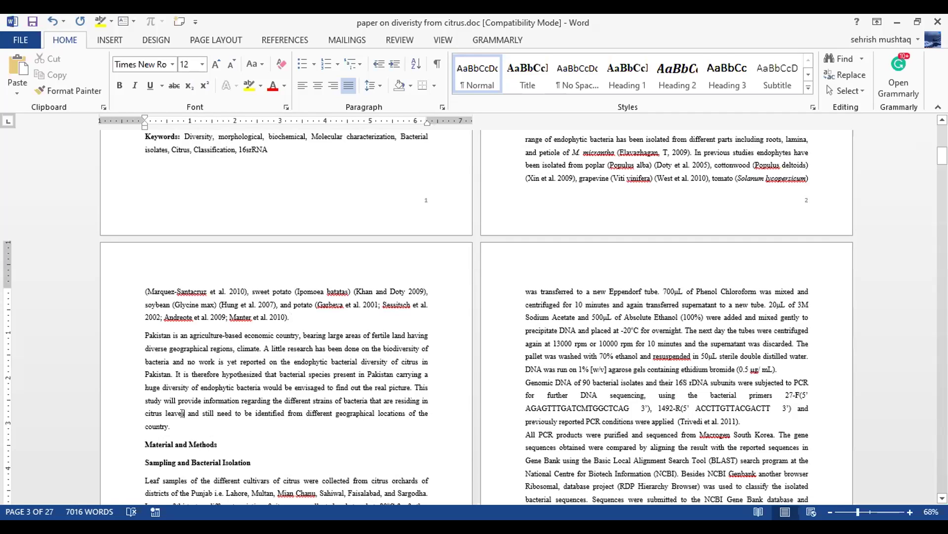
{"action": "scroll", "coordinate": [182, 413], "scroll_direction": "down", "scroll_amount": 1}
{"action": "left_click_drag", "start_coordinate": [174, 385], "coordinate": [146, 293]}
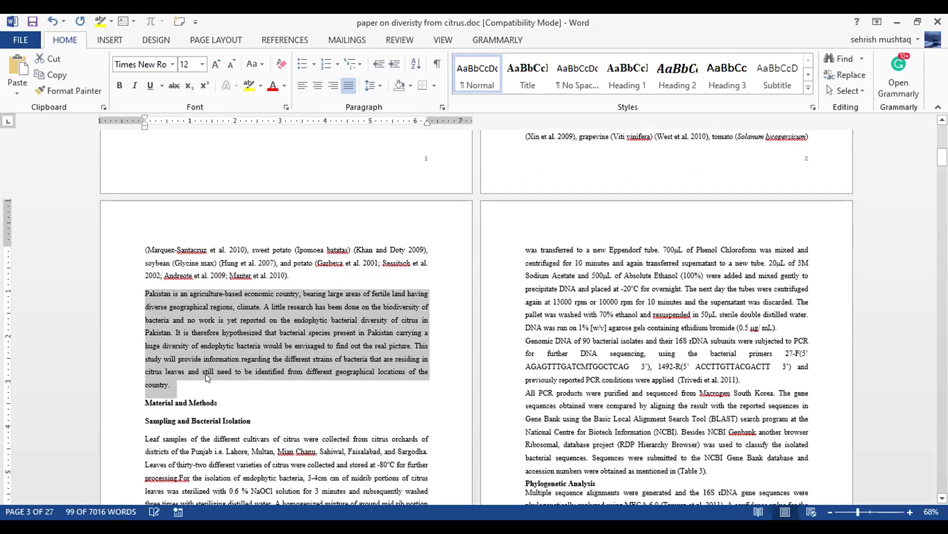
{"action": "left_click", "coordinate": [207, 379]}
{"action": "scroll", "coordinate": [398, 343], "scroll_direction": "down", "scroll_amount": 3}
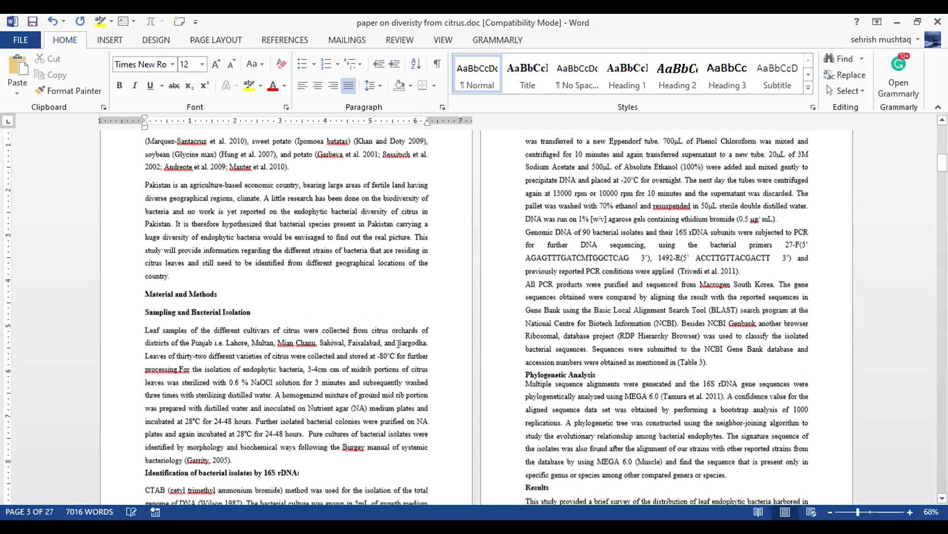
{"action": "scroll", "coordinate": [398, 344], "scroll_direction": "down", "scroll_amount": 10}
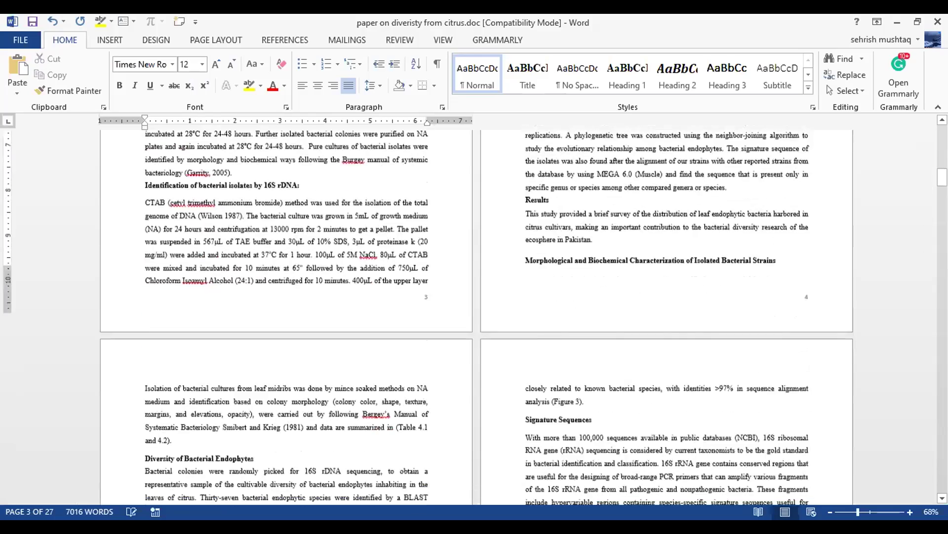
Look over Tables 4.1 to 4.3 on the morphological, biochemical and 16S rRNA identification of the bacterial isolates
{"action": "left_click_drag", "start_coordinate": [943, 187], "coordinate": [917, 401]}
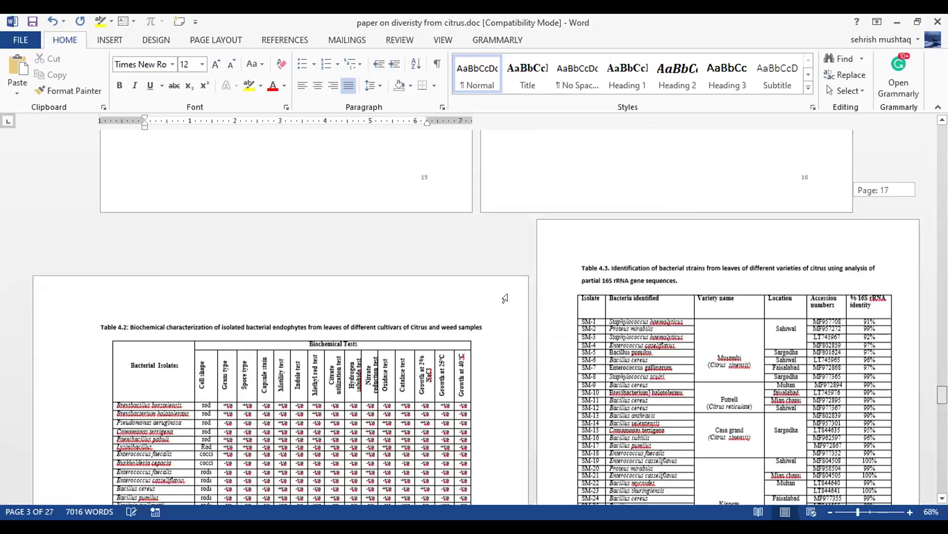
{"action": "scroll", "coordinate": [516, 243], "scroll_direction": "up", "scroll_amount": 10}
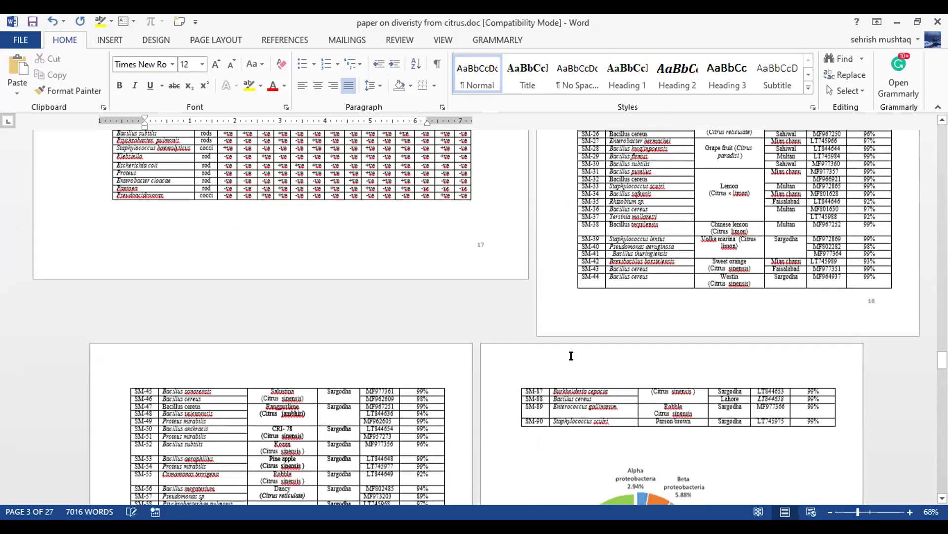
{"action": "scroll", "coordinate": [572, 332], "scroll_direction": "up", "scroll_amount": 10}
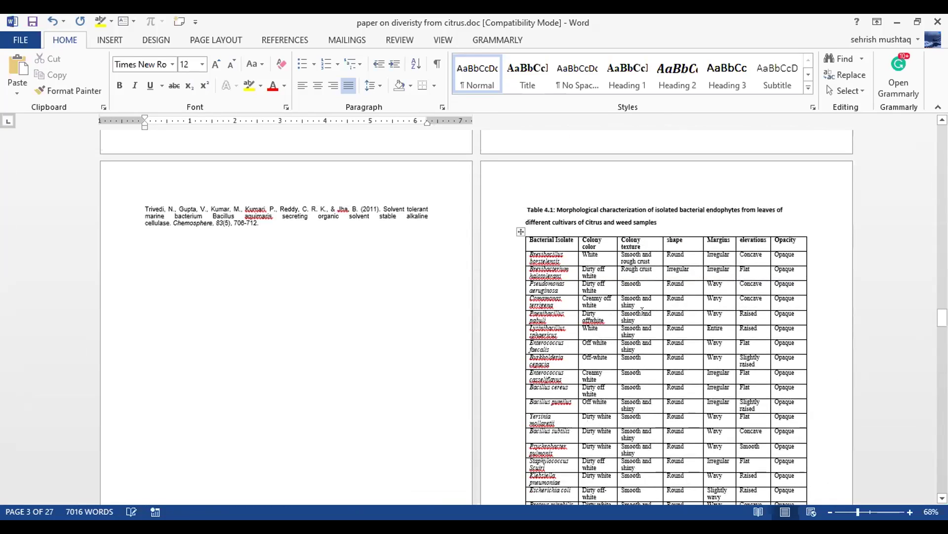
{"action": "scroll", "coordinate": [642, 311], "scroll_direction": "down", "scroll_amount": 3}
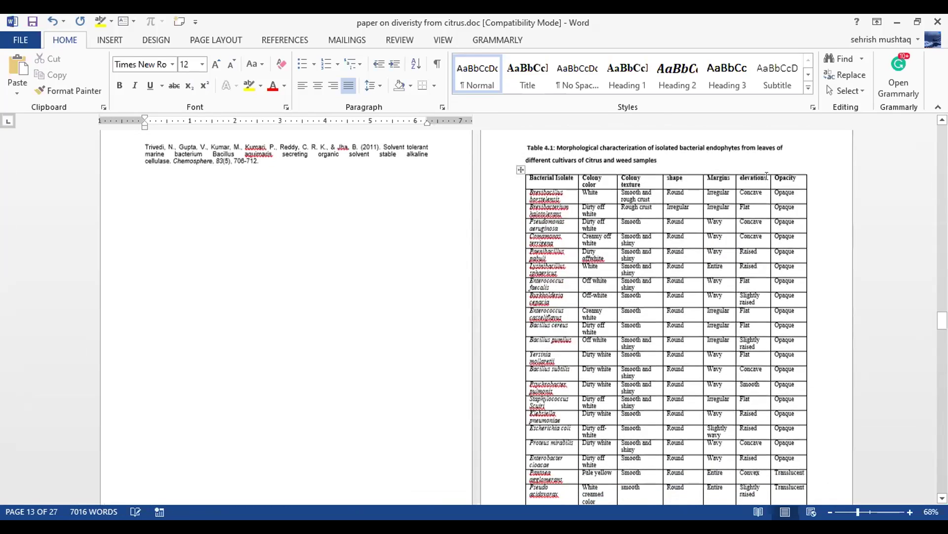
{"action": "scroll", "coordinate": [149, 345], "scroll_direction": "down", "scroll_amount": 13}
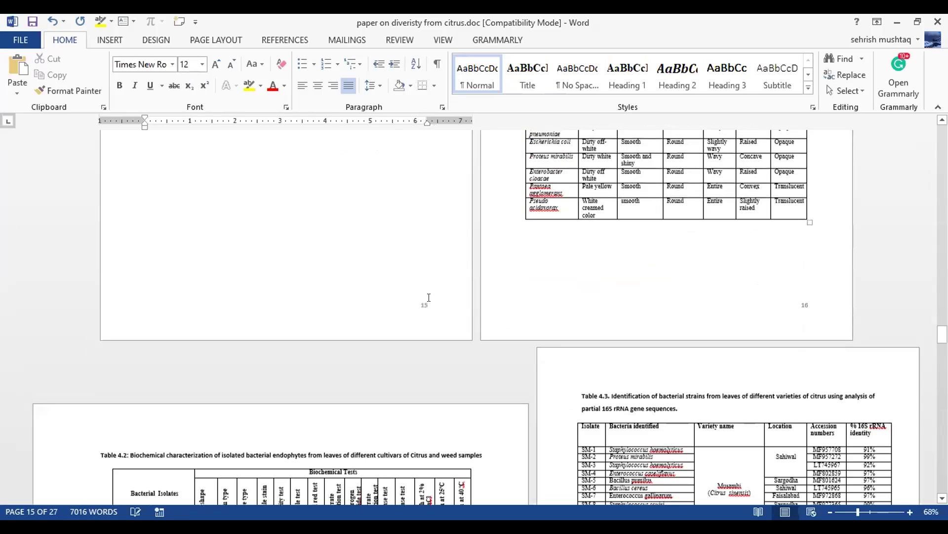
{"action": "scroll", "coordinate": [152, 330], "scroll_direction": "down", "scroll_amount": 9}
{"action": "scroll", "coordinate": [664, 236], "scroll_direction": "down", "scroll_amount": 1}
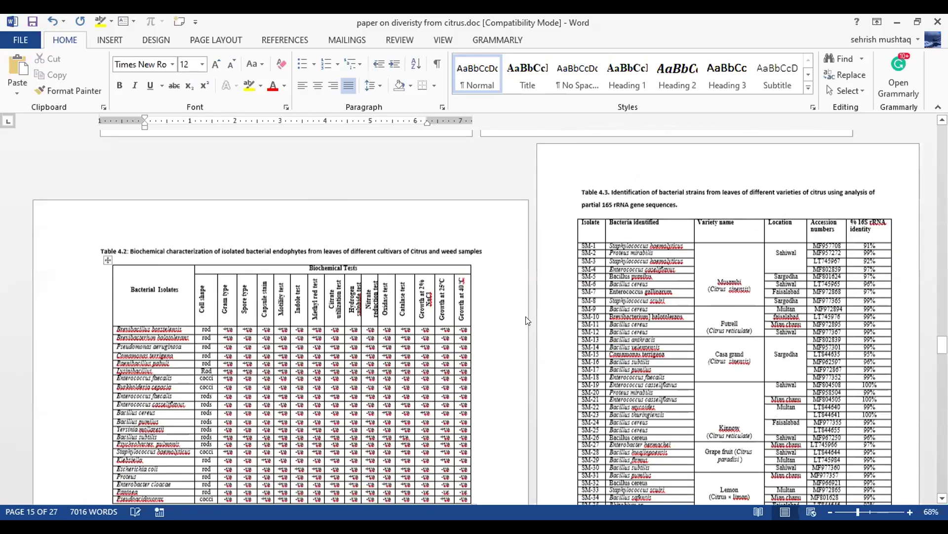
{"action": "scroll", "coordinate": [733, 270], "scroll_direction": "down", "scroll_amount": 3}
{"action": "scroll", "coordinate": [598, 218], "scroll_direction": "up", "scroll_amount": 3}
View the rest of Table 4.3 and Figures 1 to 3, from the phyla and genera pie charts to the phylogenetic tree
{"action": "scroll", "coordinate": [349, 331], "scroll_direction": "down", "scroll_amount": 15}
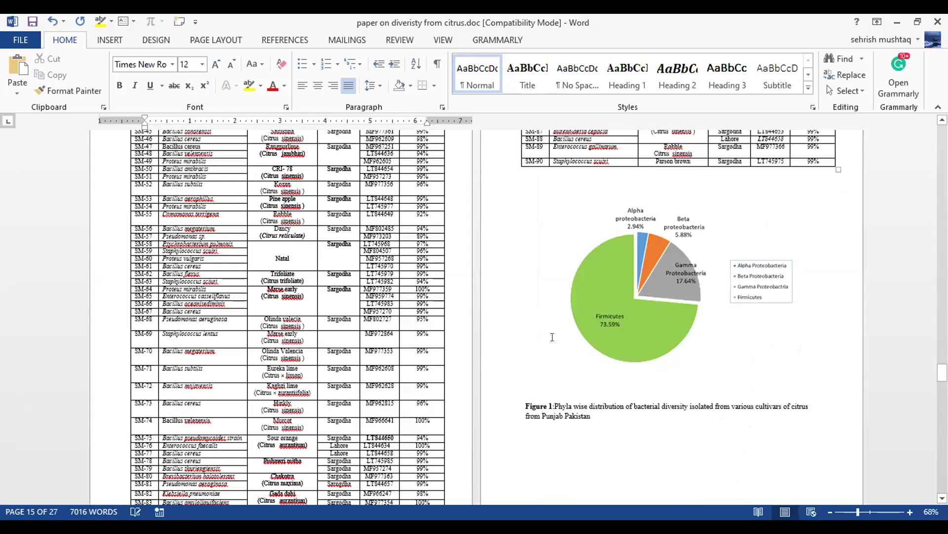
{"action": "scroll", "coordinate": [349, 330], "scroll_direction": "down", "scroll_amount": 16}
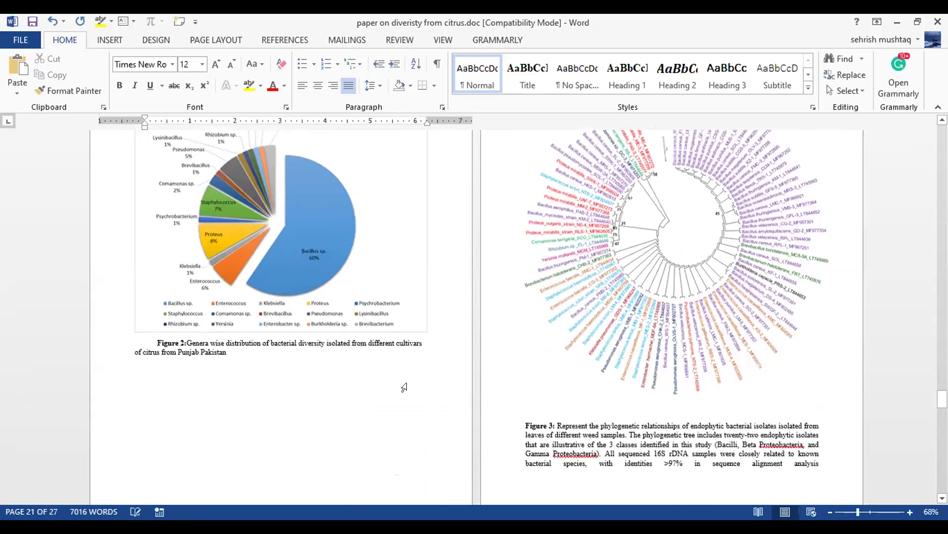
{"action": "scroll", "coordinate": [498, 392], "scroll_direction": "down", "scroll_amount": 5}
{"action": "scroll", "coordinate": [499, 392], "scroll_direction": "down", "scroll_amount": 14}
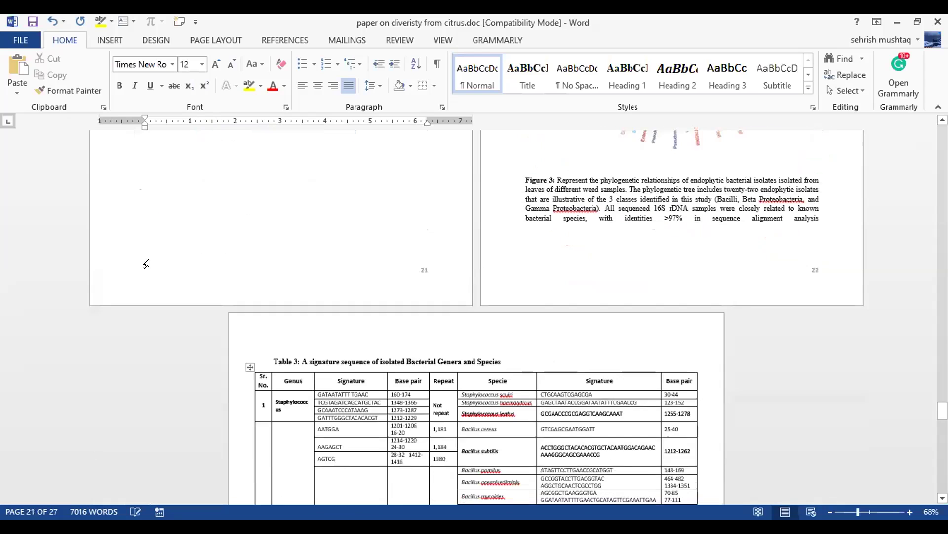
Examine Table 3 on signature sequences of bacterial genera and species, from its selected title through the Bacillus rows to the following page
{"action": "left_click_drag", "start_coordinate": [310, 190], "coordinate": [504, 190]}
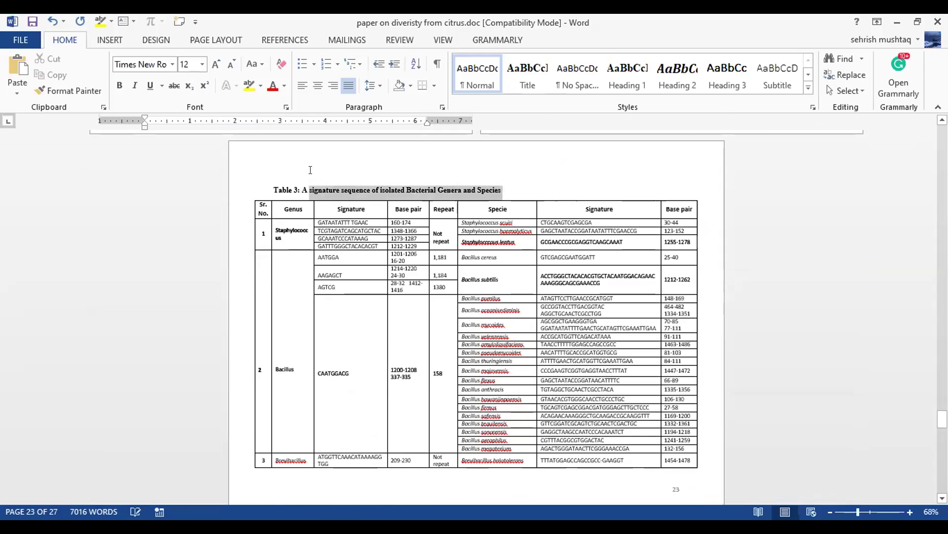
{"action": "left_click", "coordinate": [546, 188]}
{"action": "scroll", "coordinate": [531, 244], "scroll_direction": "down", "scroll_amount": 20}
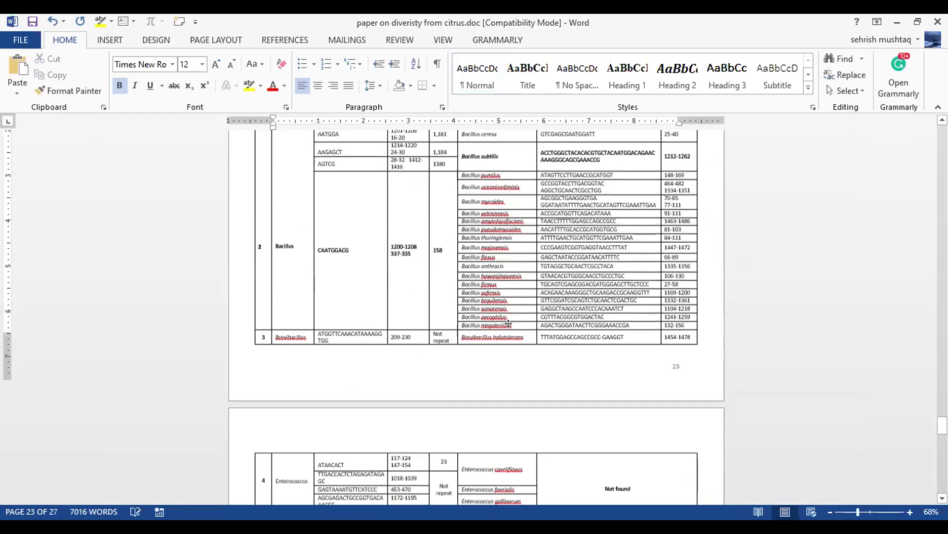
{"action": "left_click_drag", "start_coordinate": [943, 467], "coordinate": [942, 417]}
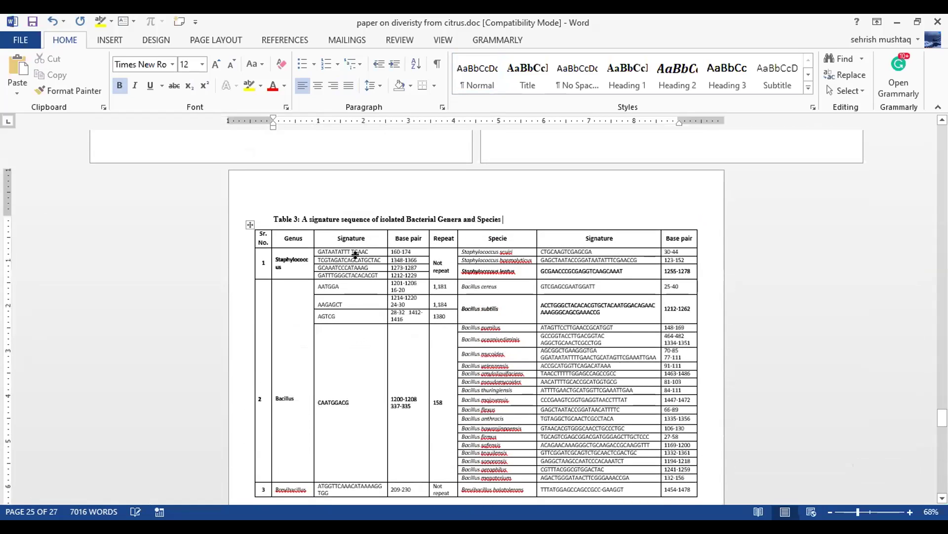
{"action": "left_click", "coordinate": [301, 335]}
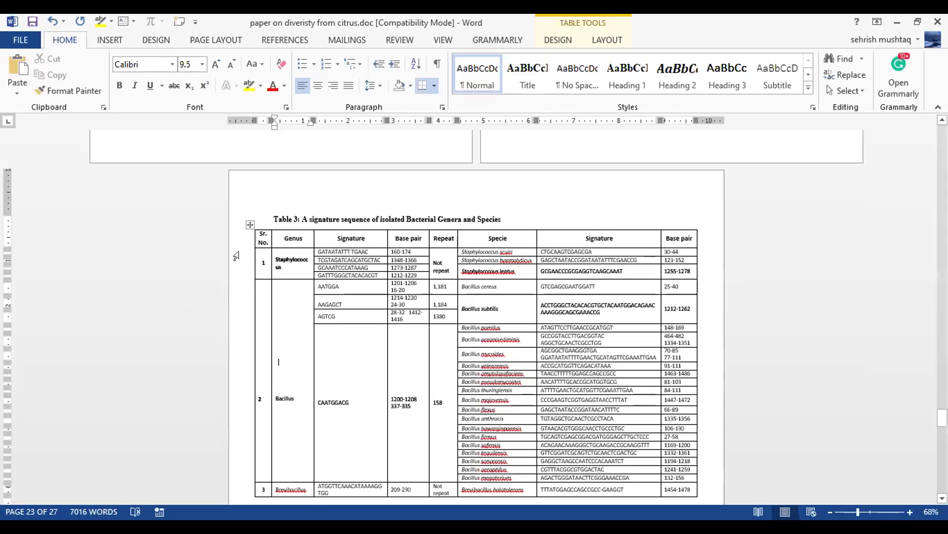
{"action": "left_click", "coordinate": [504, 212]}
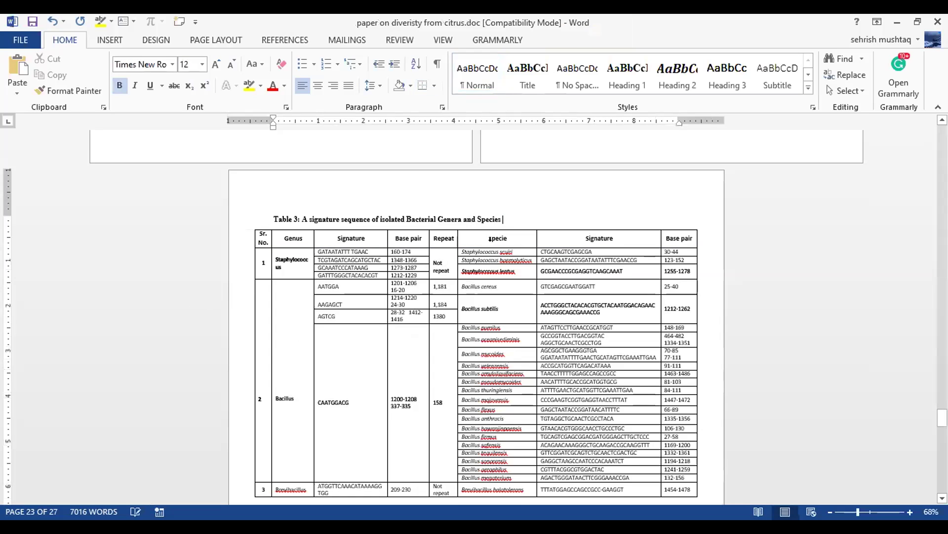
{"action": "scroll", "coordinate": [490, 324], "scroll_direction": "down", "scroll_amount": 5}
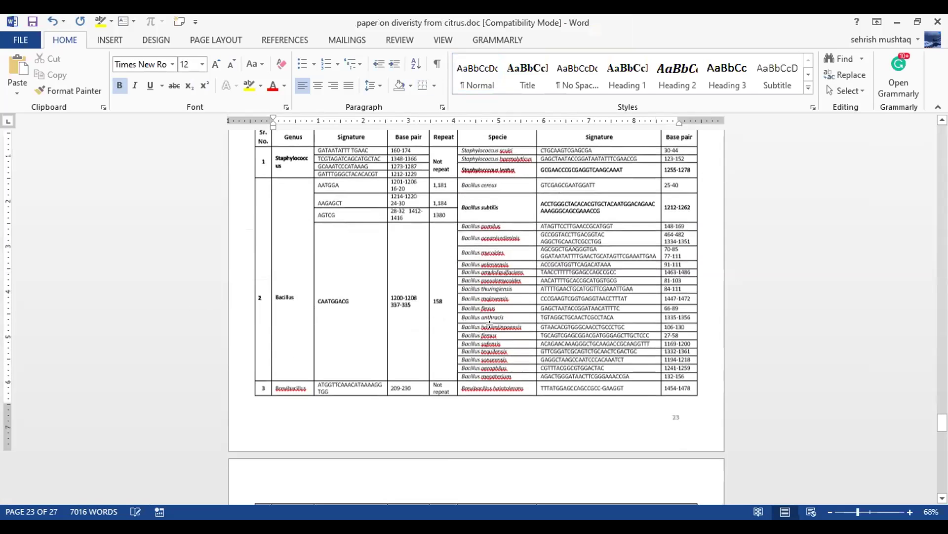
{"action": "scroll", "coordinate": [489, 324], "scroll_direction": "down", "scroll_amount": 12}
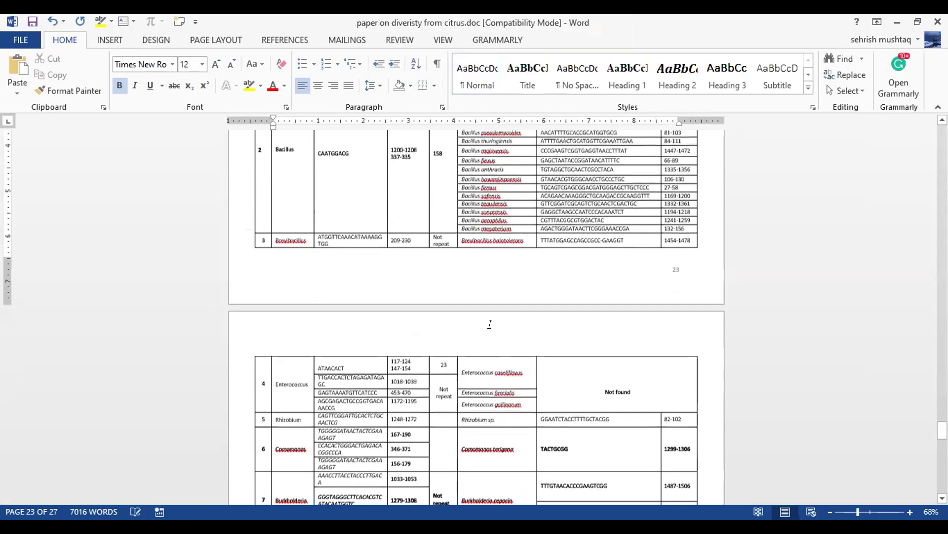
Look back through the conclusion, Discussion and Results sections, placing the cursor at the Discussion heading
{"action": "left_click_drag", "start_coordinate": [942, 449], "coordinate": [333, 363]}
{"action": "scroll", "coordinate": [283, 289], "scroll_direction": "up", "scroll_amount": 1}
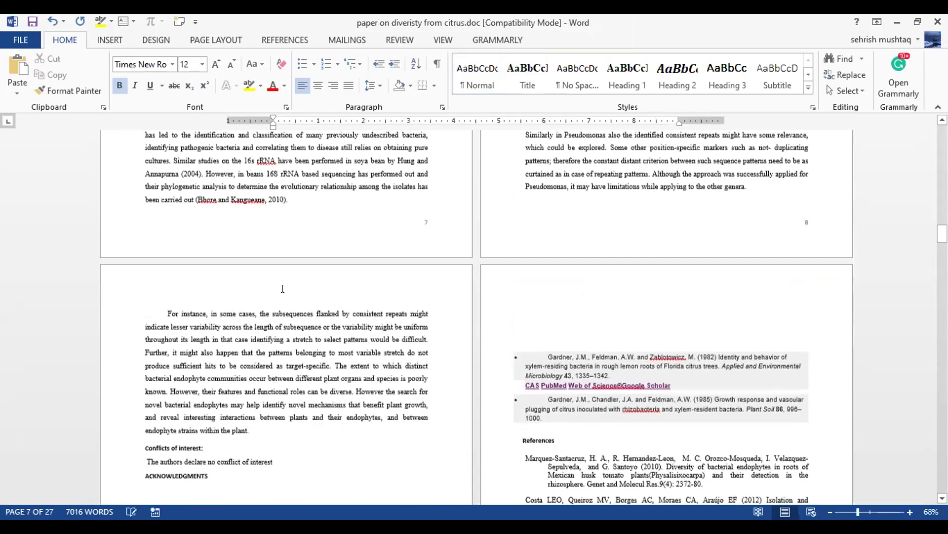
{"action": "scroll", "coordinate": [341, 298], "scroll_direction": "up", "scroll_amount": 10}
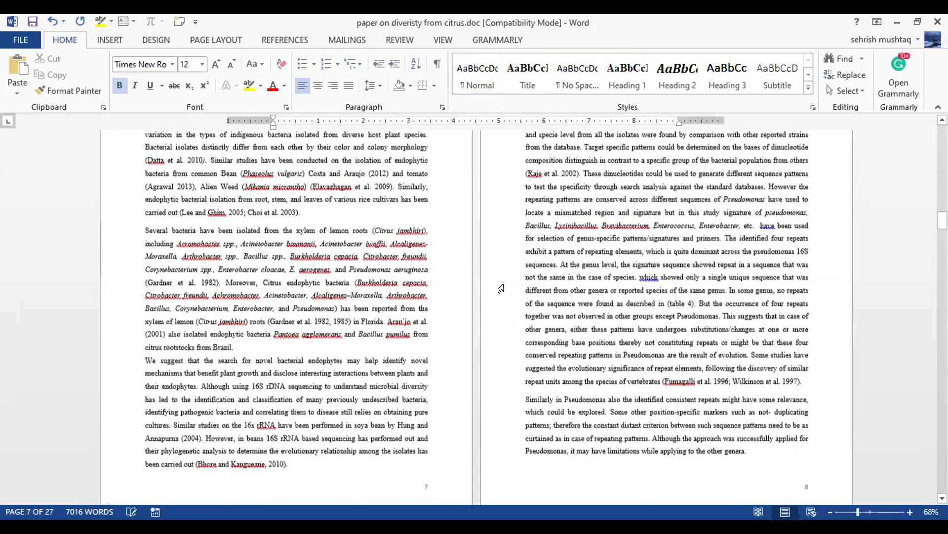
{"action": "scroll", "coordinate": [519, 266], "scroll_direction": "up", "scroll_amount": 4}
{"action": "left_click", "coordinate": [560, 255]}
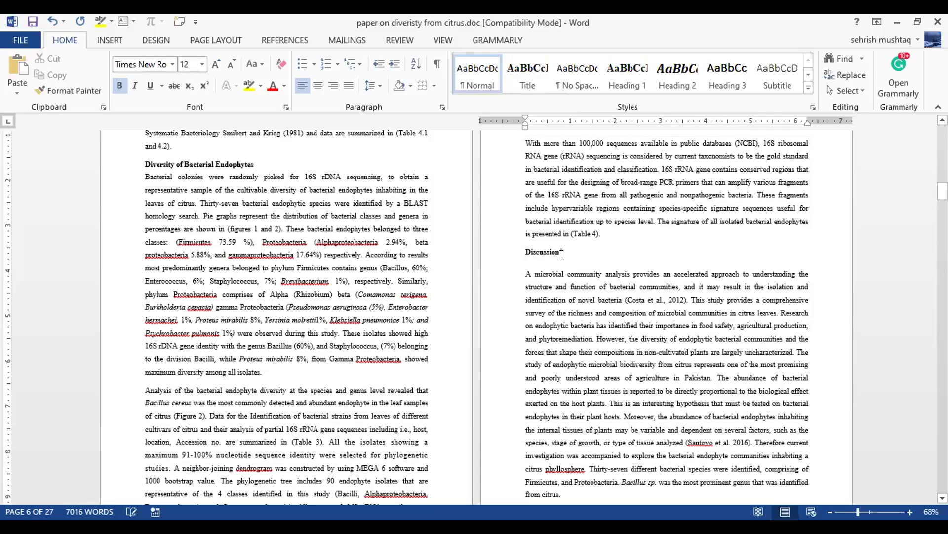
{"action": "scroll", "coordinate": [561, 254], "scroll_direction": "up", "scroll_amount": 5}
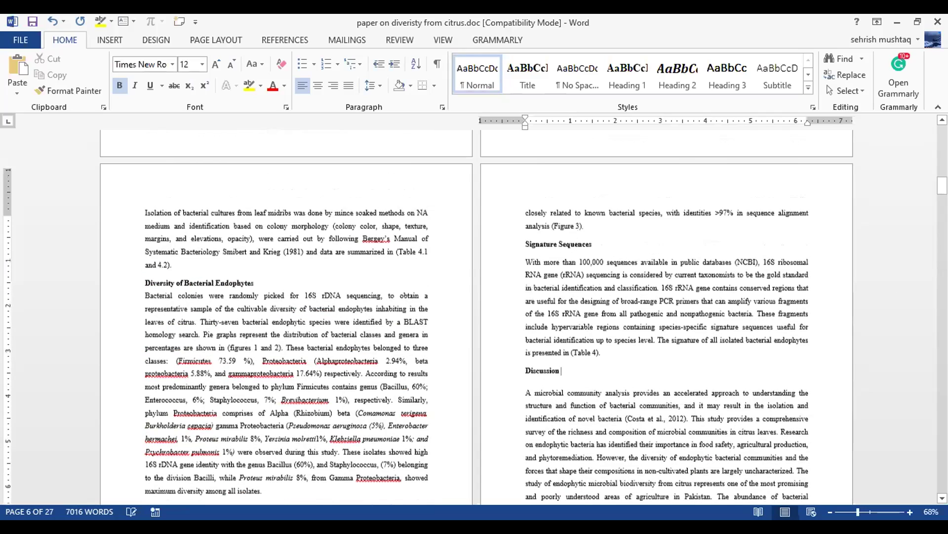
{"action": "scroll", "coordinate": [561, 254], "scroll_direction": "up", "scroll_amount": 2}
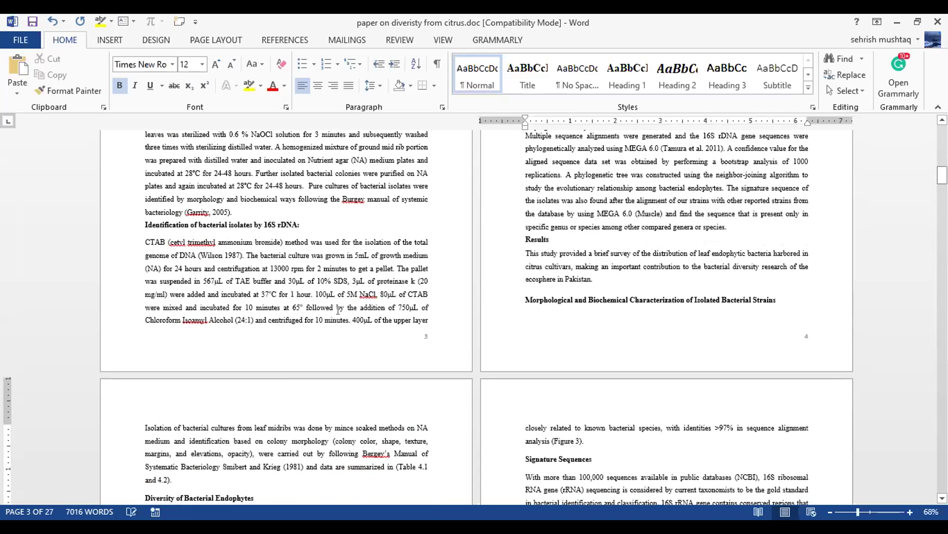
Return to the paper's first page and look over the title, Abstract and Keywords again
{"action": "left_click_drag", "start_coordinate": [943, 174], "coordinate": [943, 130]}
{"action": "left_click", "coordinate": [313, 275]}
{"action": "scroll", "coordinate": [338, 347], "scroll_direction": "down", "scroll_amount": 2}
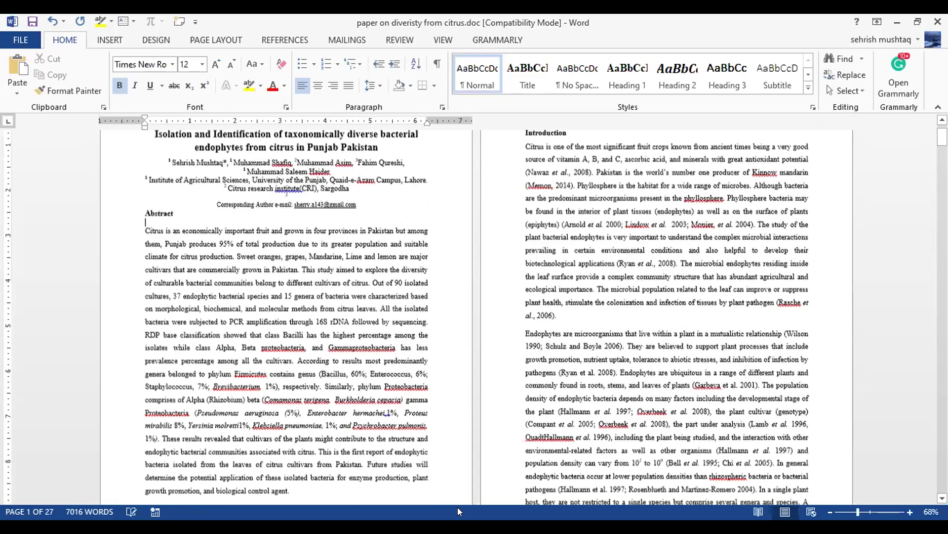
{"action": "scroll", "coordinate": [286, 169], "scroll_direction": "down", "scroll_amount": 3}
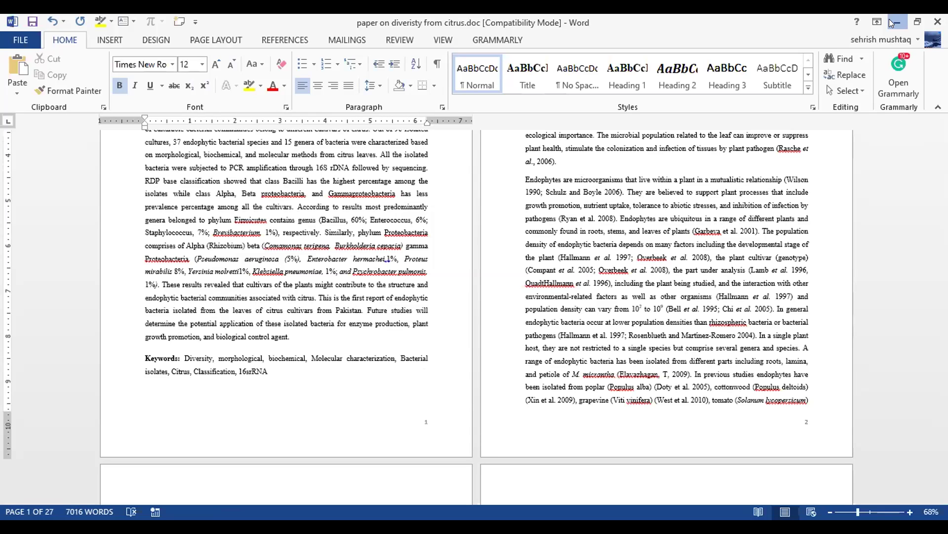
Switch to the browser's Google Scholar result for the whitefly Bemisia tabaci Knottin-1 article and open the Mendeley Web Importer
{"action": "left_click", "coordinate": [894, 23]}
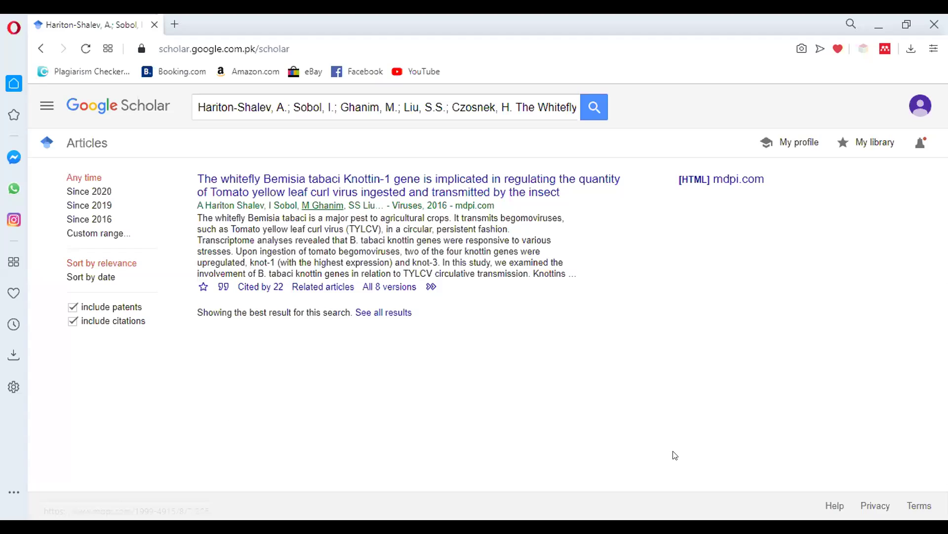
{"action": "left_click", "coordinate": [884, 49]}
{"action": "triple_click", "coordinate": [195, 107]}
{"action": "left_click", "coordinate": [207, 374]}
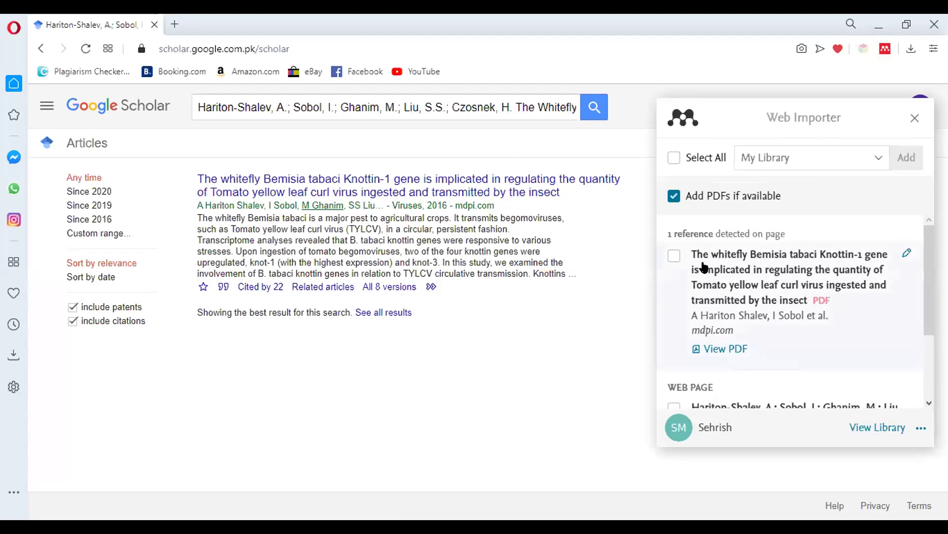
Add the whitefly Bemisia tabaci Knottin-1 reference with its PDF to My Library in Mendeley
{"action": "scroll", "coordinate": [706, 277], "scroll_direction": "down", "scroll_amount": 3}
{"action": "scroll", "coordinate": [707, 299], "scroll_direction": "up", "scroll_amount": 3}
{"action": "left_click", "coordinate": [674, 256]}
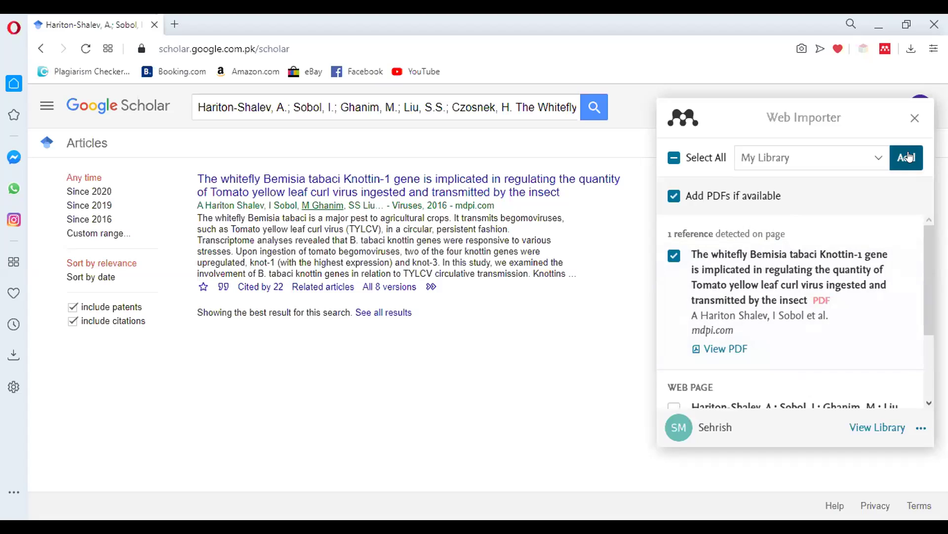
{"action": "left_click", "coordinate": [910, 157]}
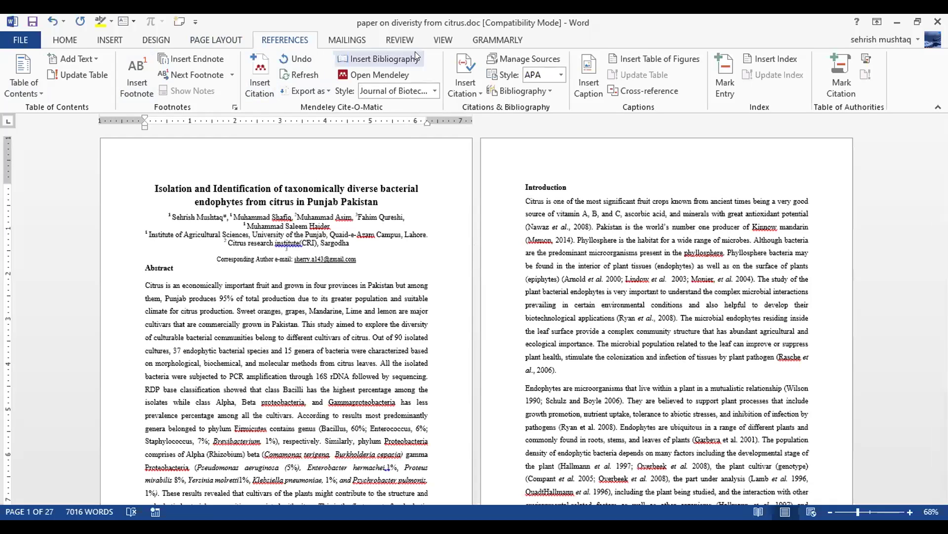
Look through the Mendeley citation styles available for the paper, including Journal of Biotechnology and Microbiological Research
{"action": "left_click", "coordinate": [435, 92]}
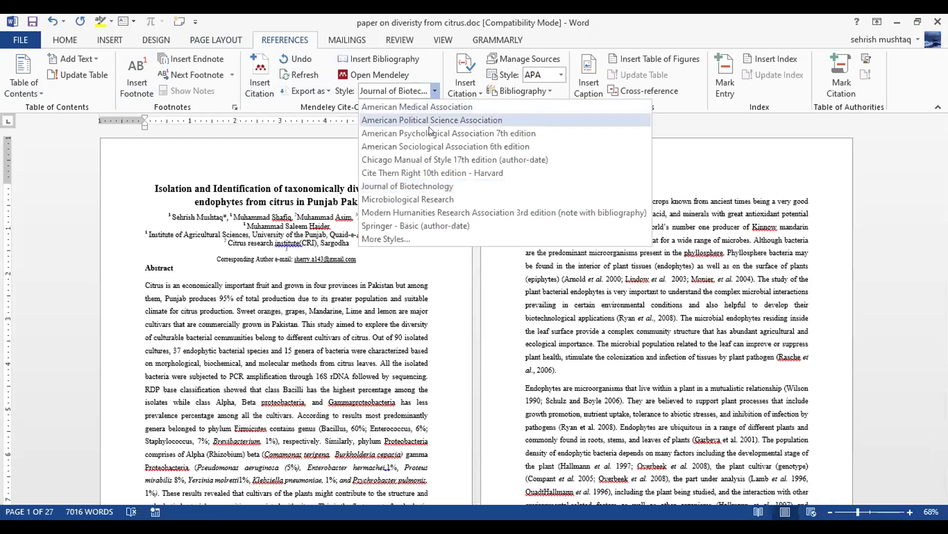
{"action": "left_click", "coordinate": [426, 232]}
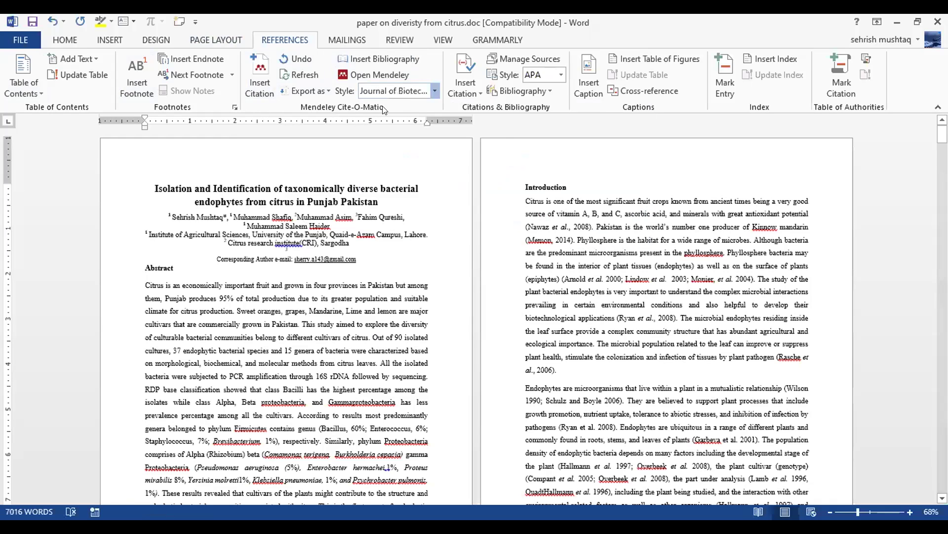
{"action": "left_click", "coordinate": [406, 91]}
{"action": "left_click", "coordinate": [406, 99]}
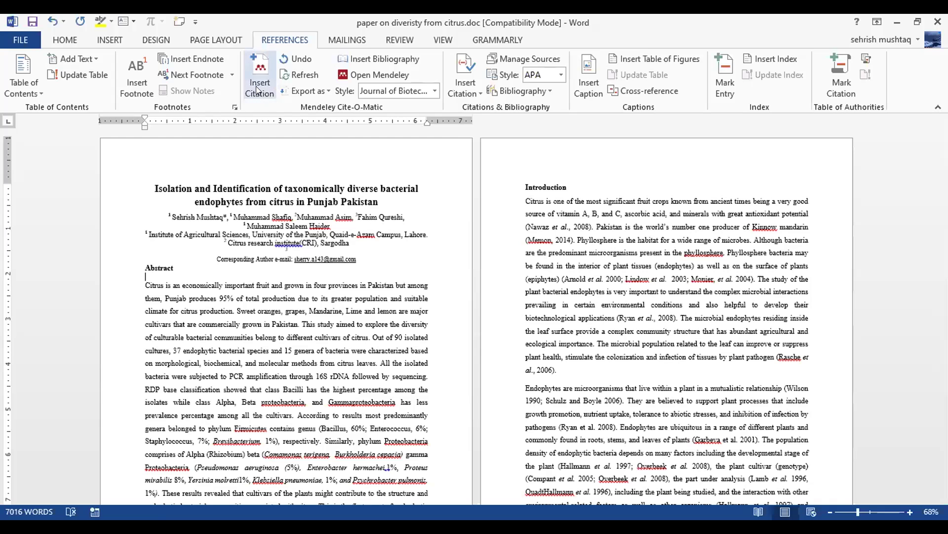
{"action": "left_click", "coordinate": [592, 226]}
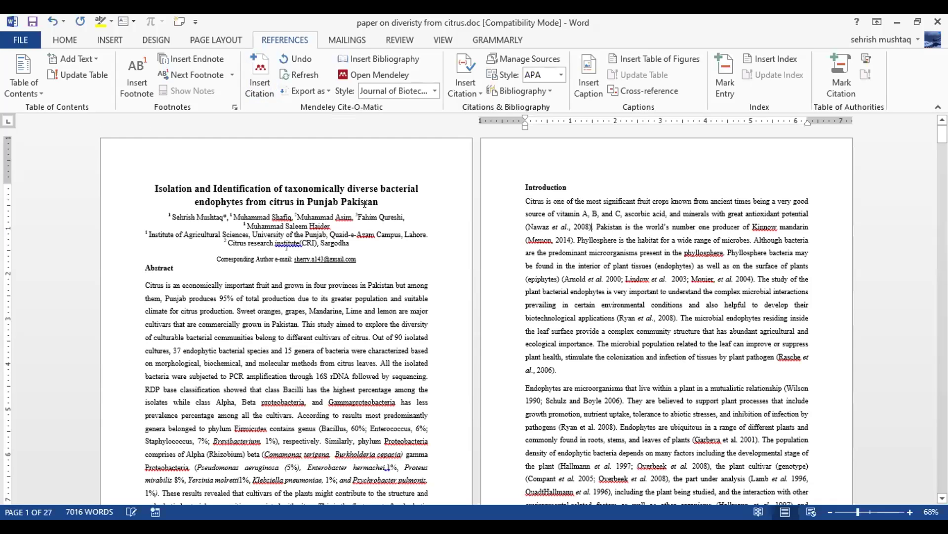
{"action": "left_click", "coordinate": [273, 86]}
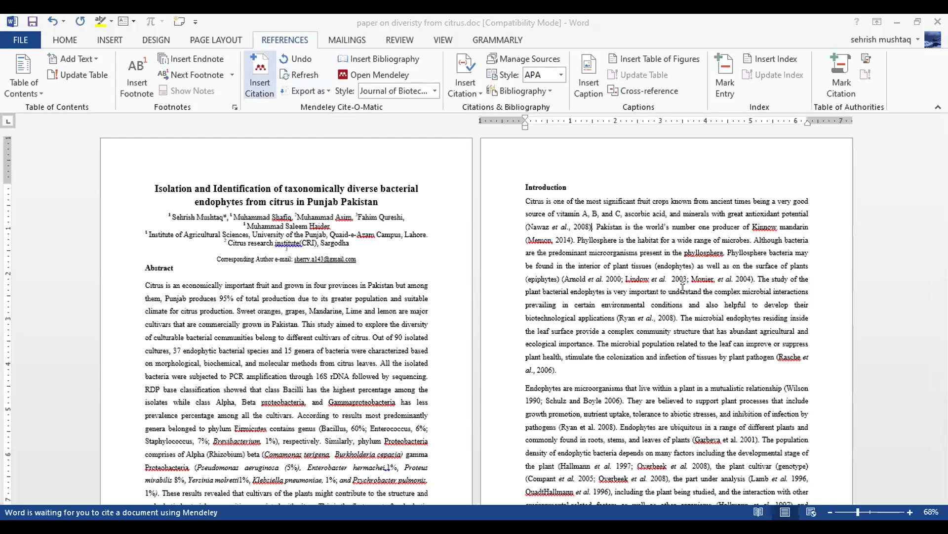
{"action": "left_click", "coordinate": [866, 506]}
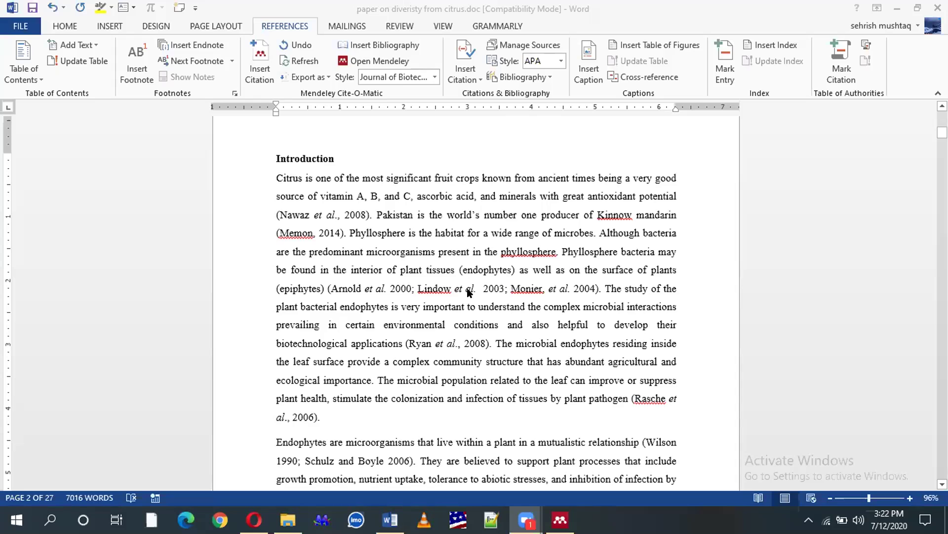
Insert a Mendeley citation of the 1990 "Phytopathogens biology and epidemiology" reference directly after the first citation in the Introduction, searching My Library for "g"
{"action": "left_click", "coordinate": [368, 214]}
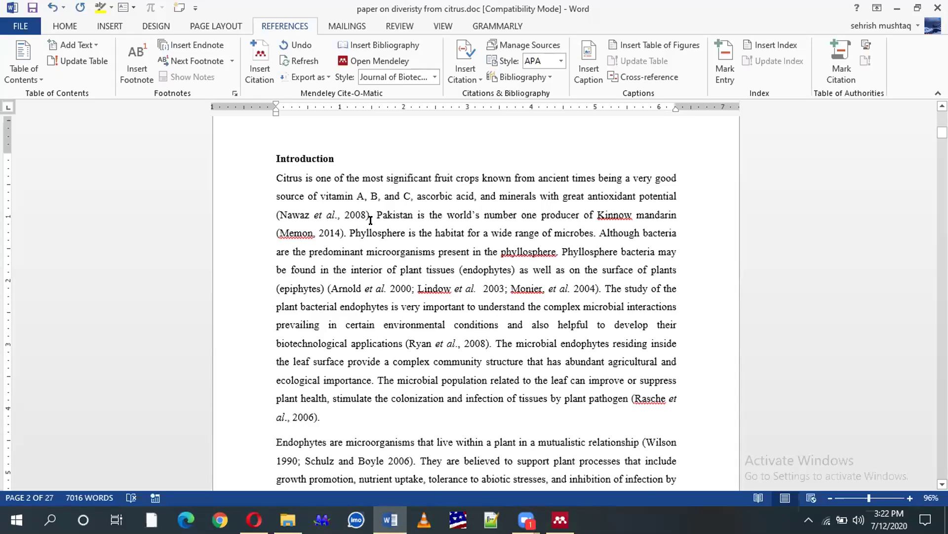
{"action": "left_click", "coordinate": [268, 79]}
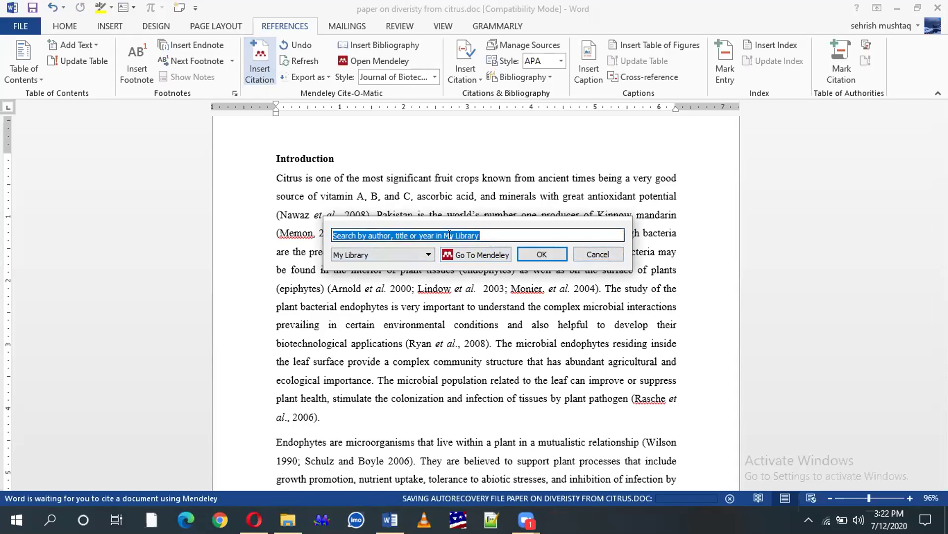
{"action": "type", "text": "g"}
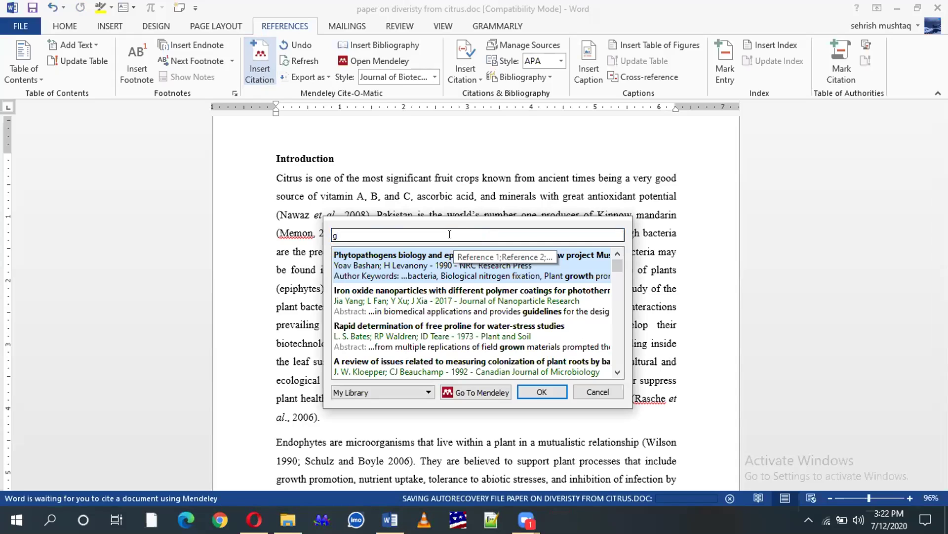
{"action": "left_click", "coordinate": [357, 266]}
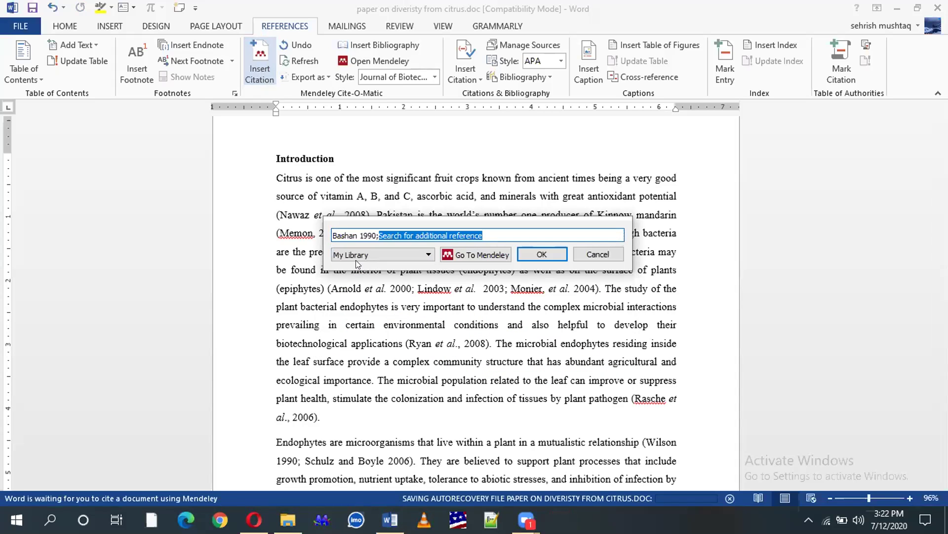
{"action": "left_click", "coordinate": [542, 254]}
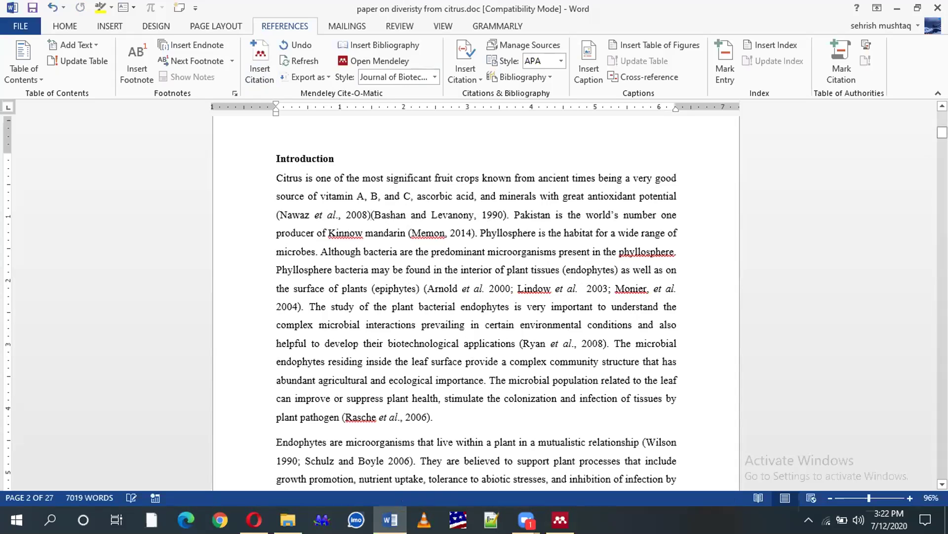
Insert the Mendeley bibliography on the paper's last page and place the cursor at the end of its reference
{"action": "left_click_drag", "start_coordinate": [942, 132], "coordinate": [943, 469]}
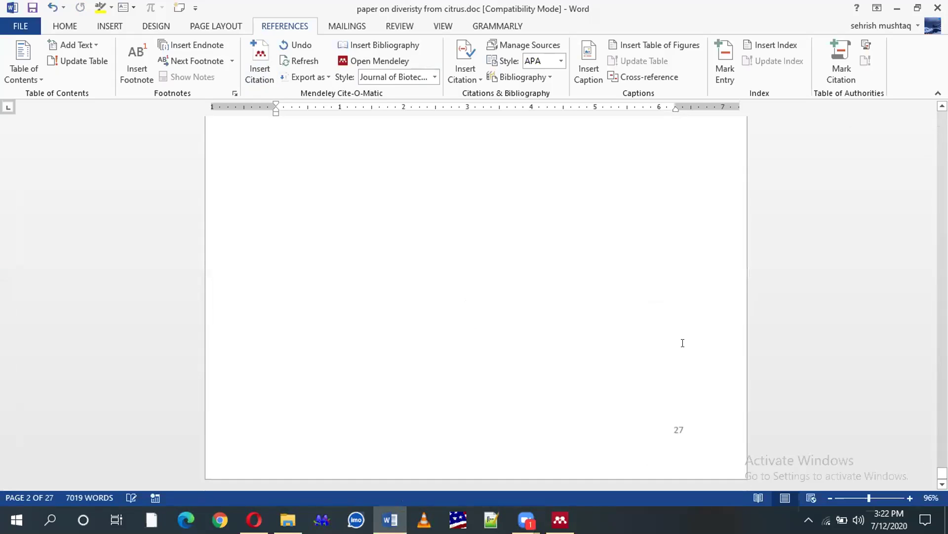
{"action": "scroll", "coordinate": [603, 339], "scroll_direction": "up", "scroll_amount": 8}
{"action": "left_click", "coordinate": [375, 419]}
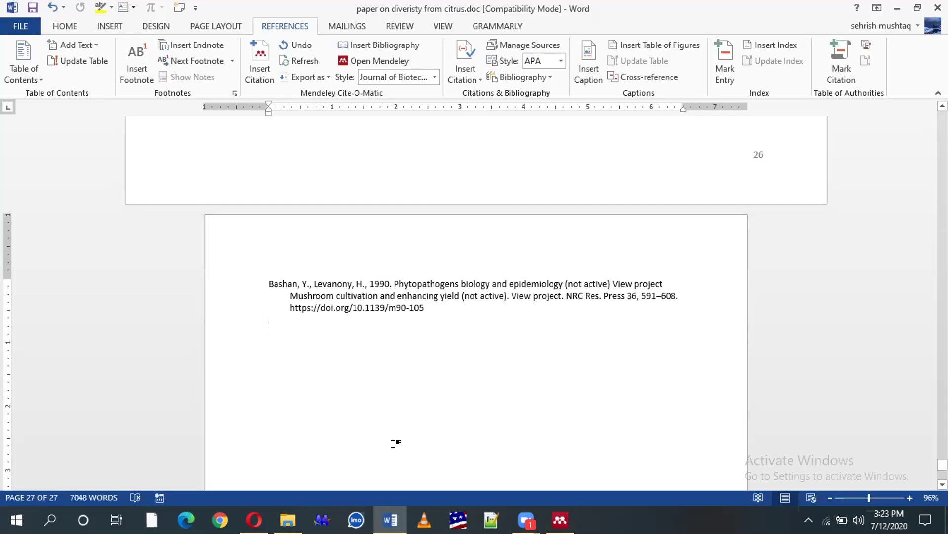
{"action": "left_click", "coordinate": [423, 308]}
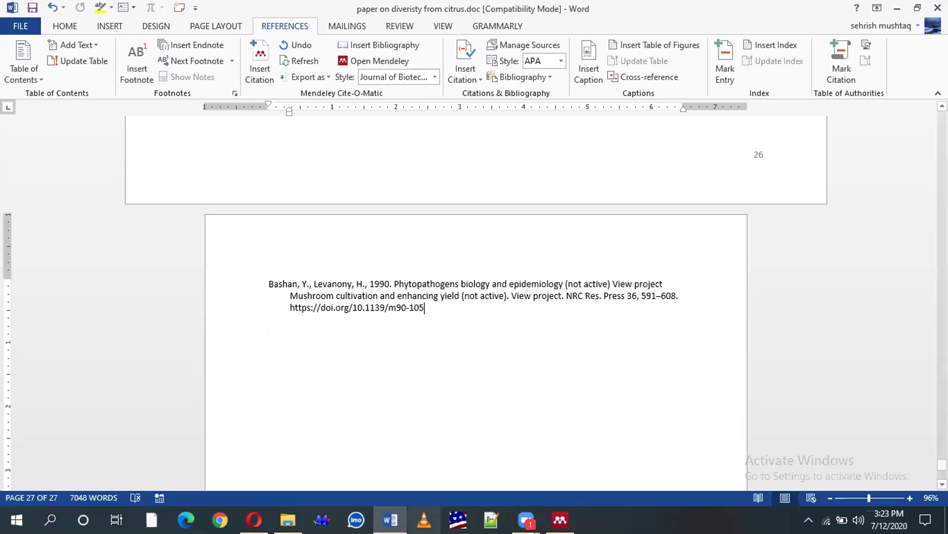
Switch to the Mendeley Desktop library
{"action": "left_click", "coordinate": [560, 519]}
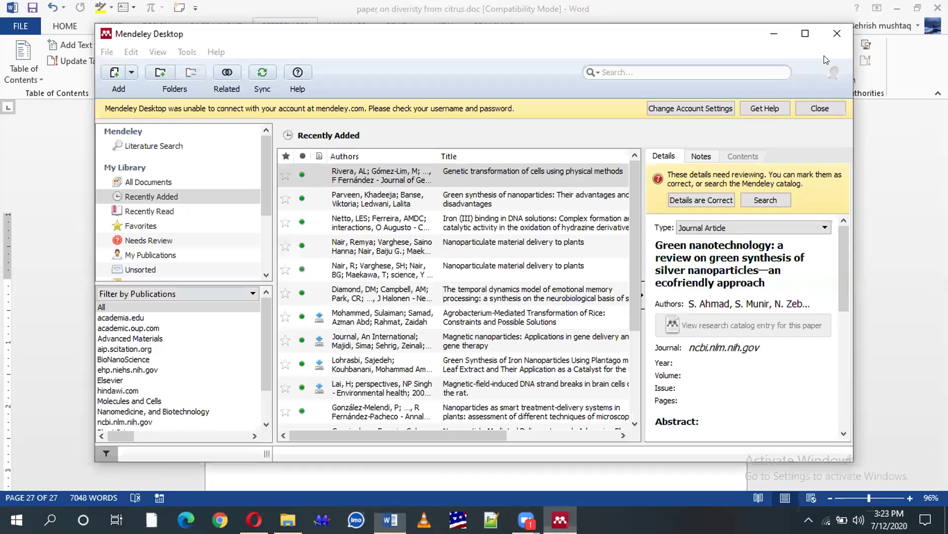